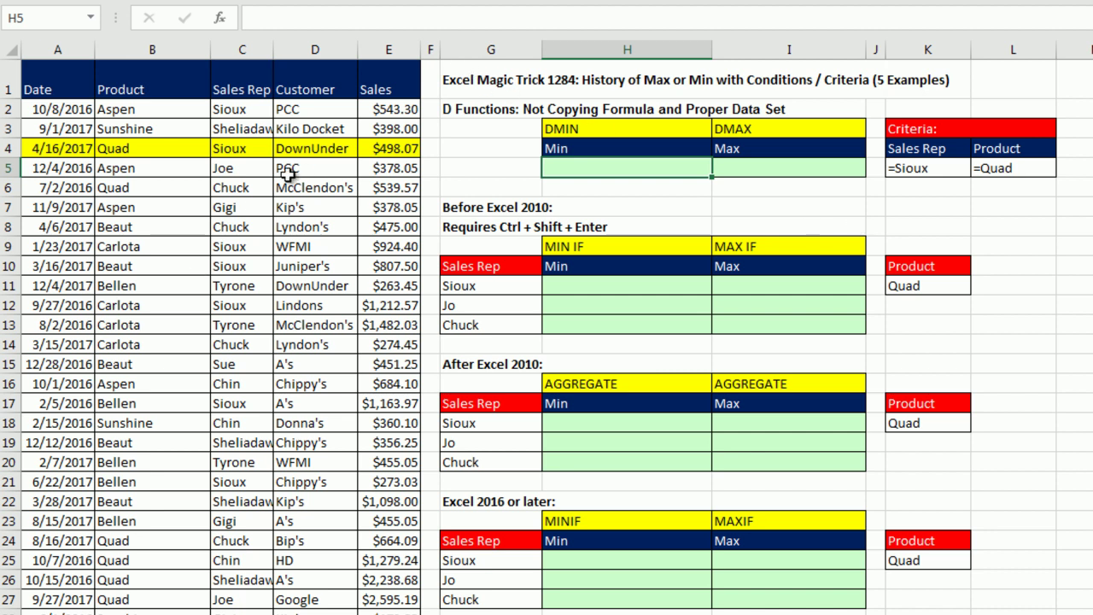
{"action": "left_click_drag", "start_coordinate": [395, 109], "coordinate": [412, 444]}
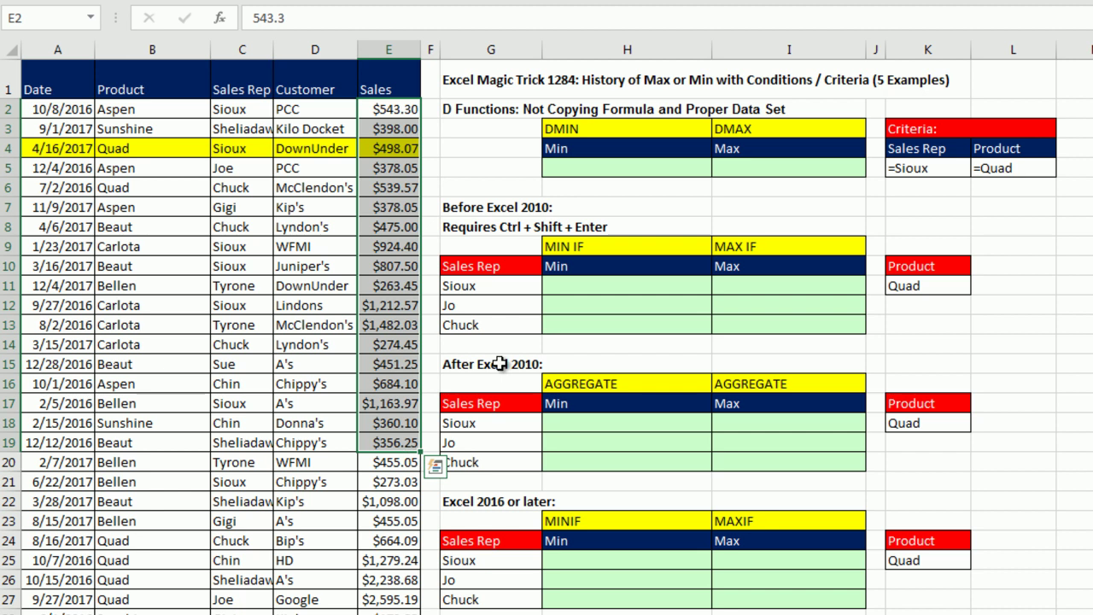
{"action": "left_click", "coordinate": [602, 166]}
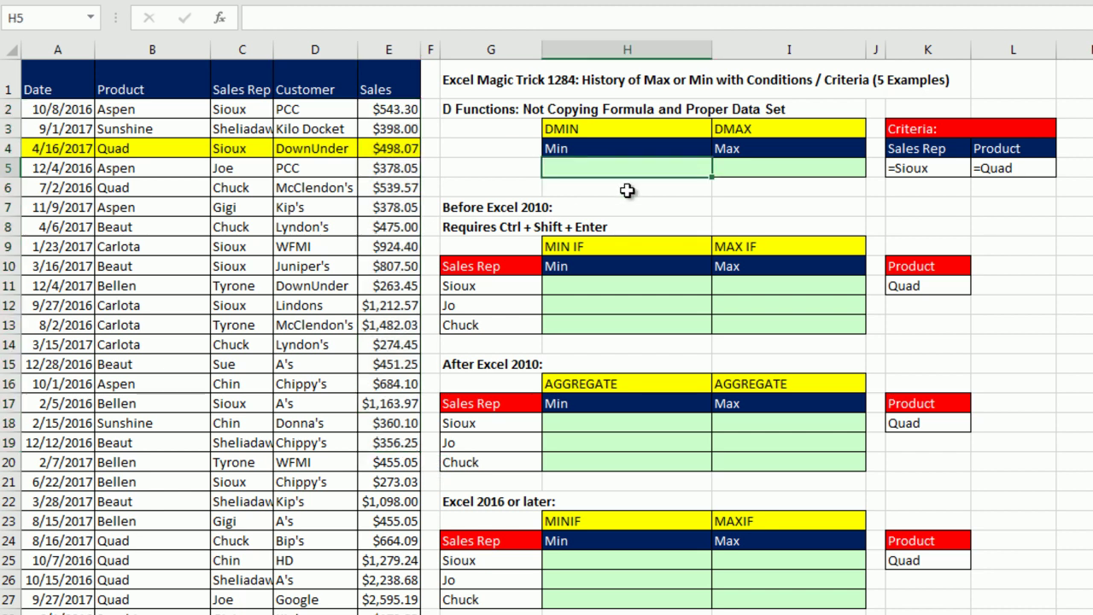
{"action": "left_click", "coordinate": [745, 167]}
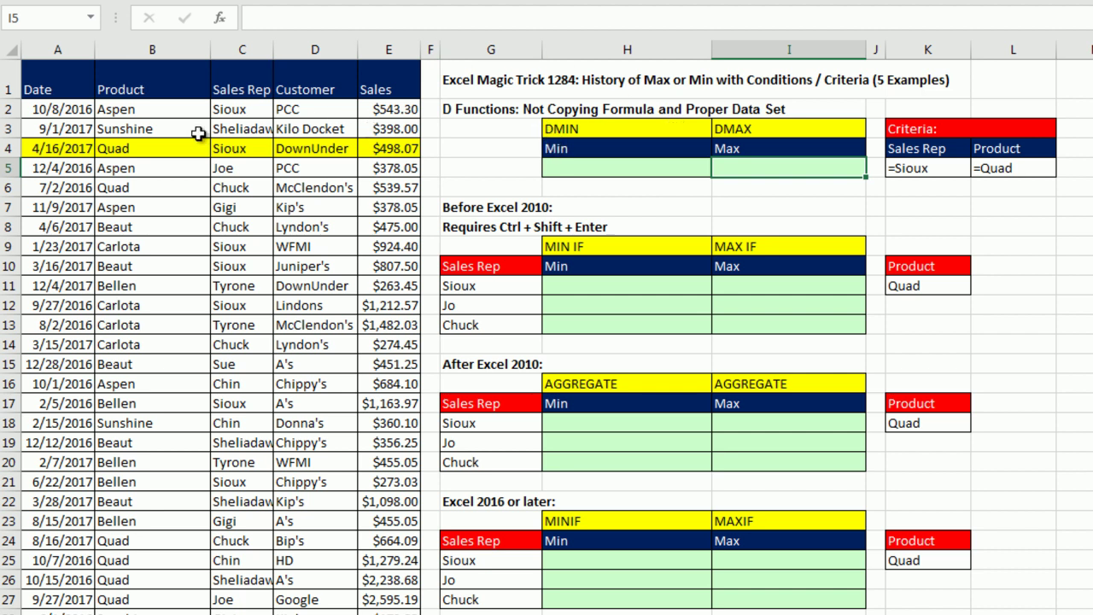
Start a DMIN formula in H5 with the whole data table including headers, A1:E397, as its database argument
{"action": "left_click", "coordinate": [580, 170]}
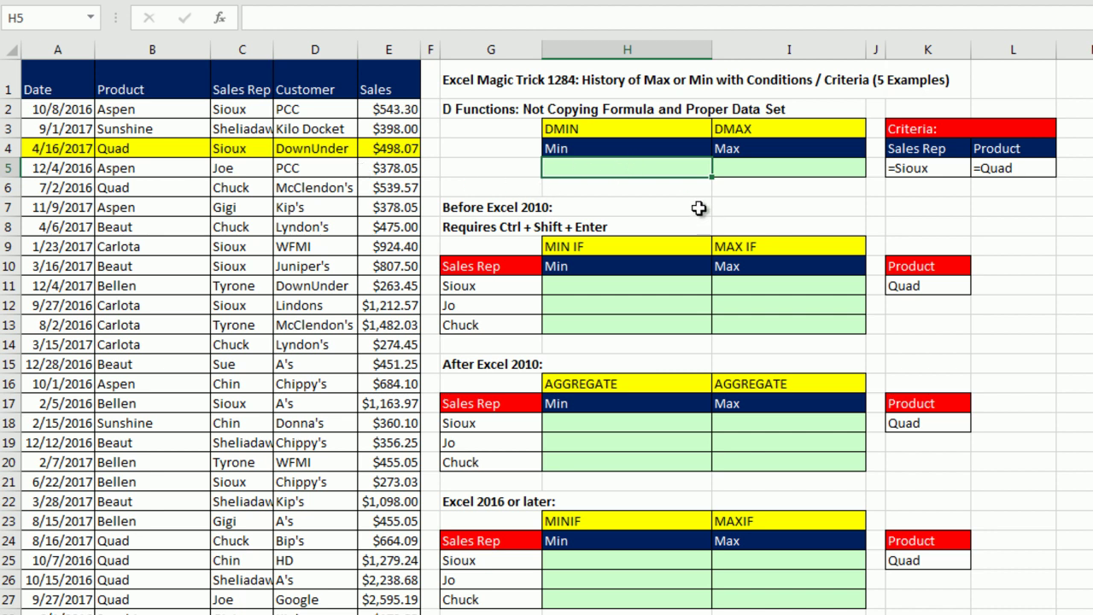
{"action": "type", "text": "="}
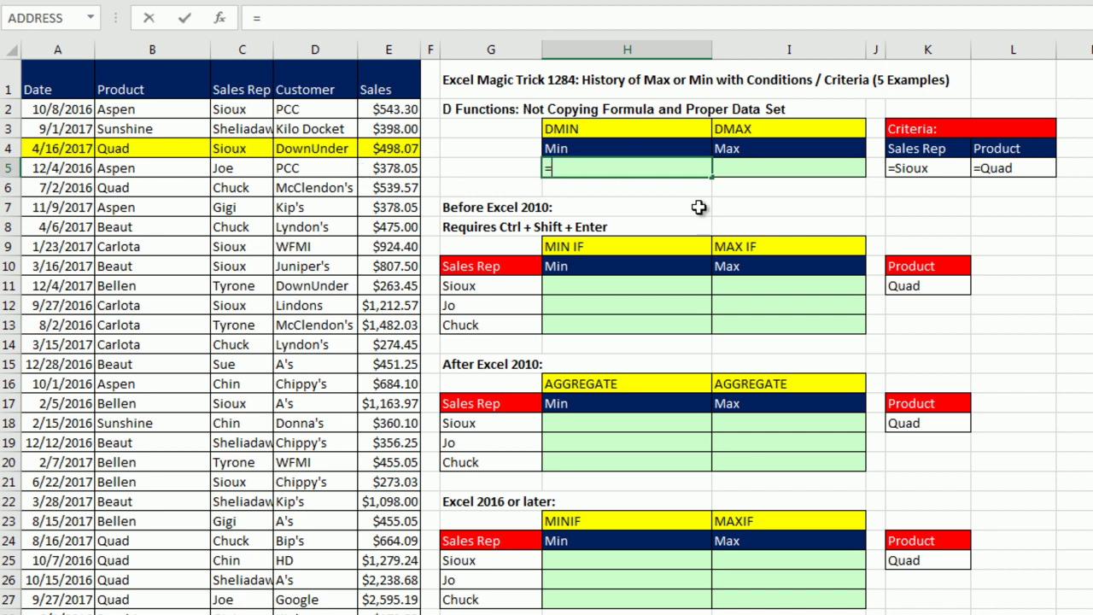
{"action": "type", "text": "dm"}
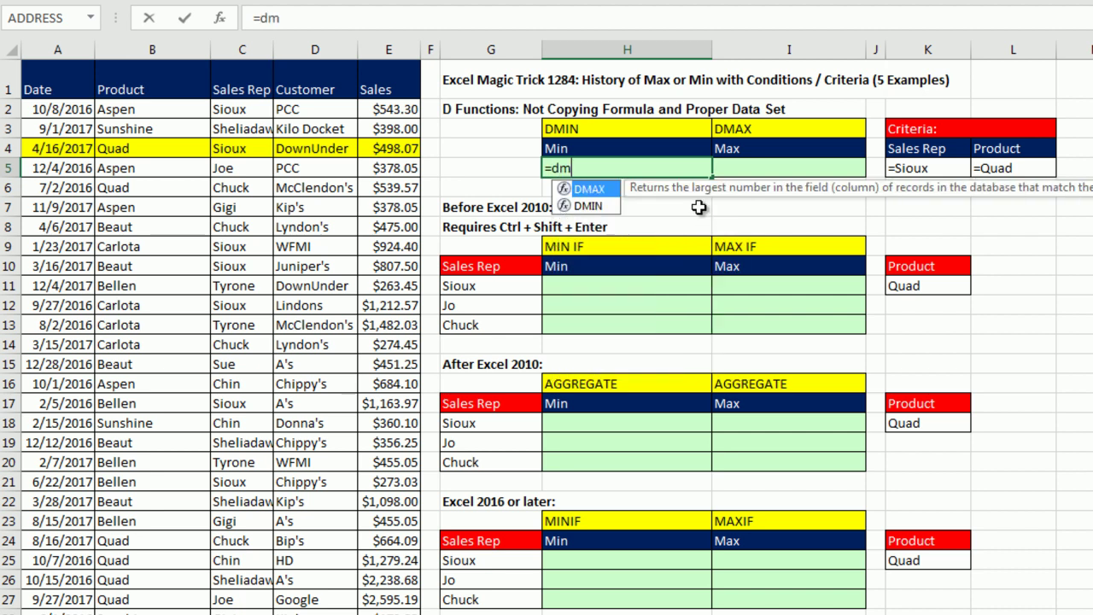
{"action": "key", "text": "Down"}
{"action": "key", "text": "Tab"}
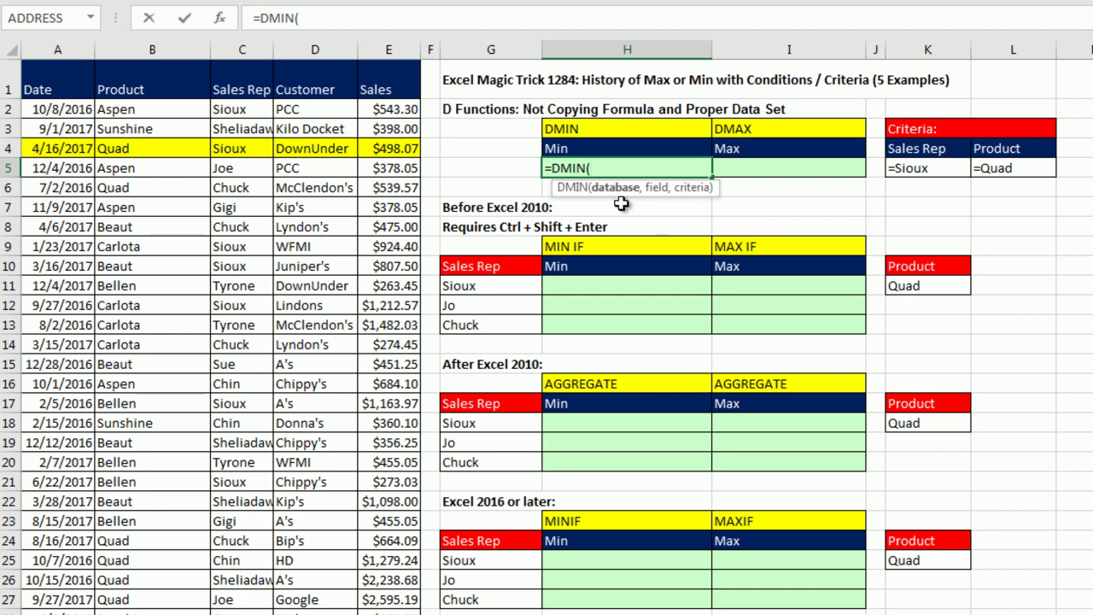
{"action": "left_click_drag", "start_coordinate": [56, 89], "coordinate": [372, 77]}
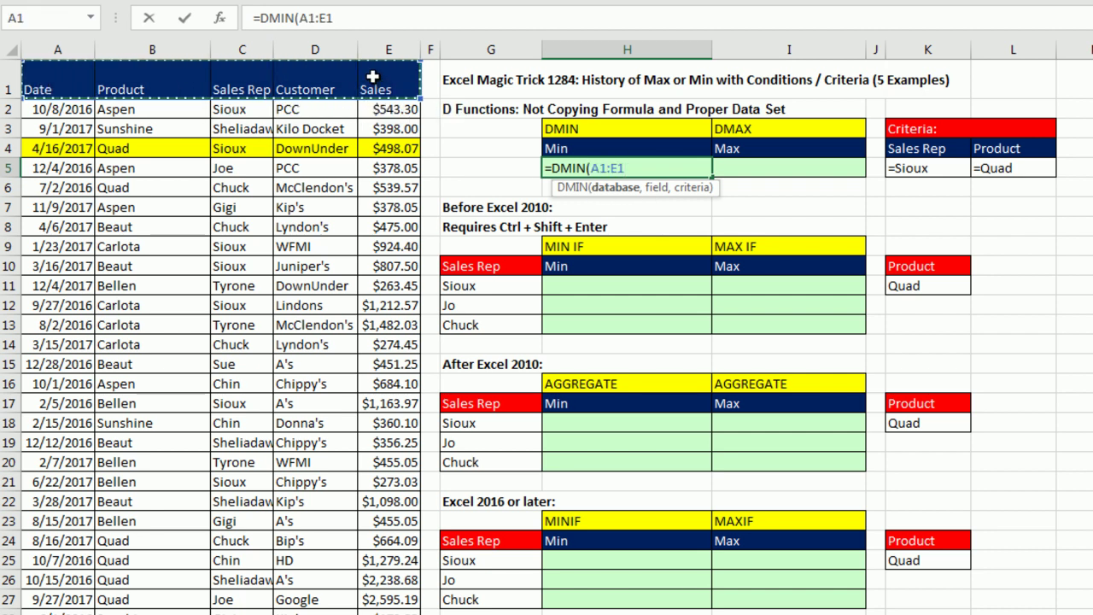
{"action": "key", "text": "ctrl+shift+Down"}
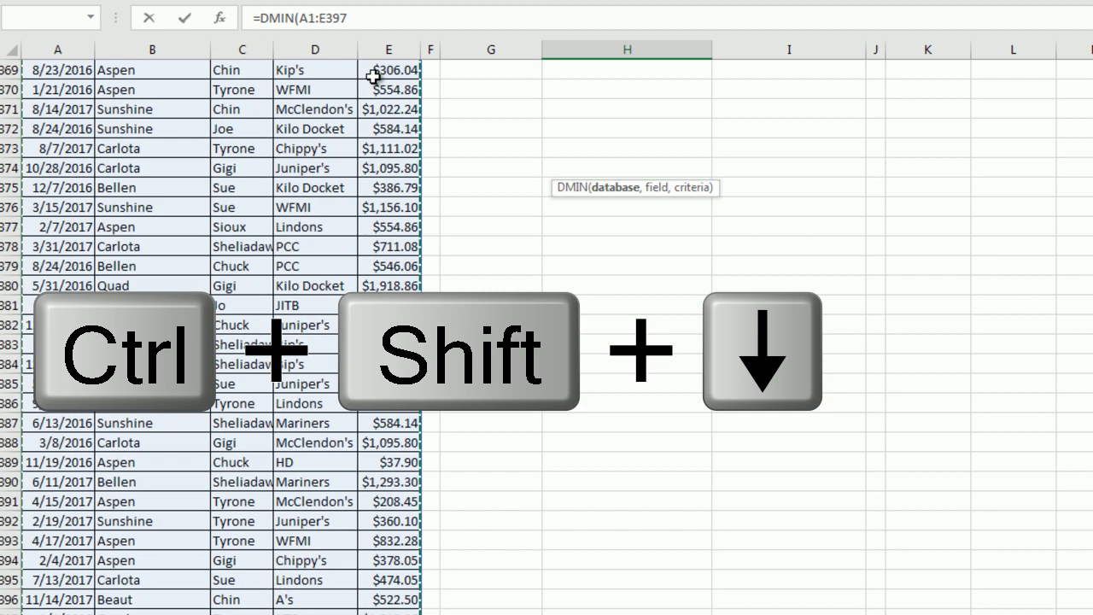
{"action": "key", "text": "ctrl+BackSpace"}
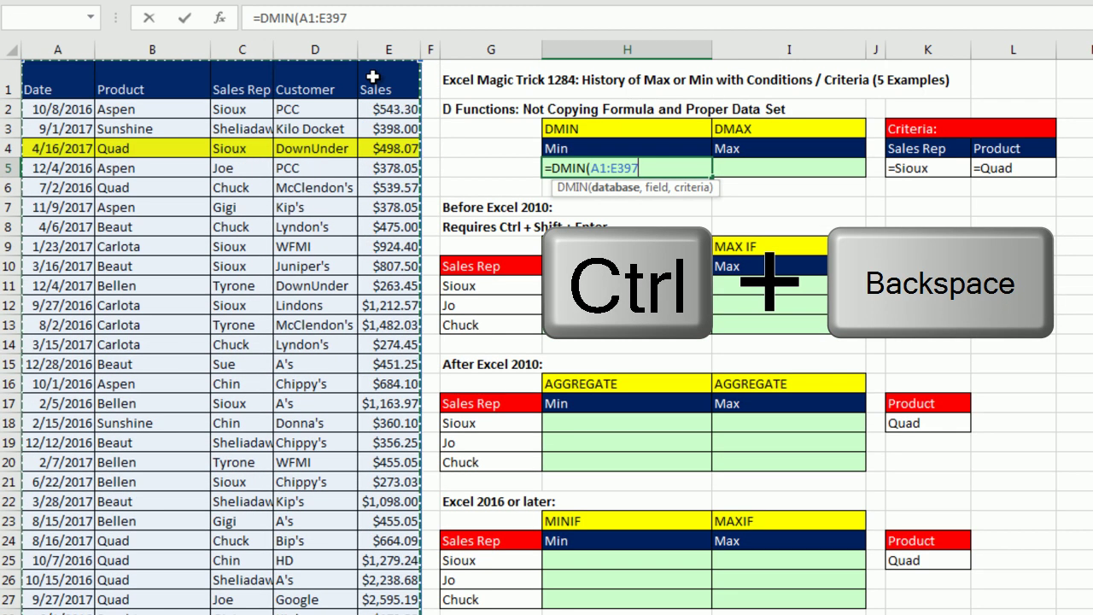
{"action": "type", "text": ","}
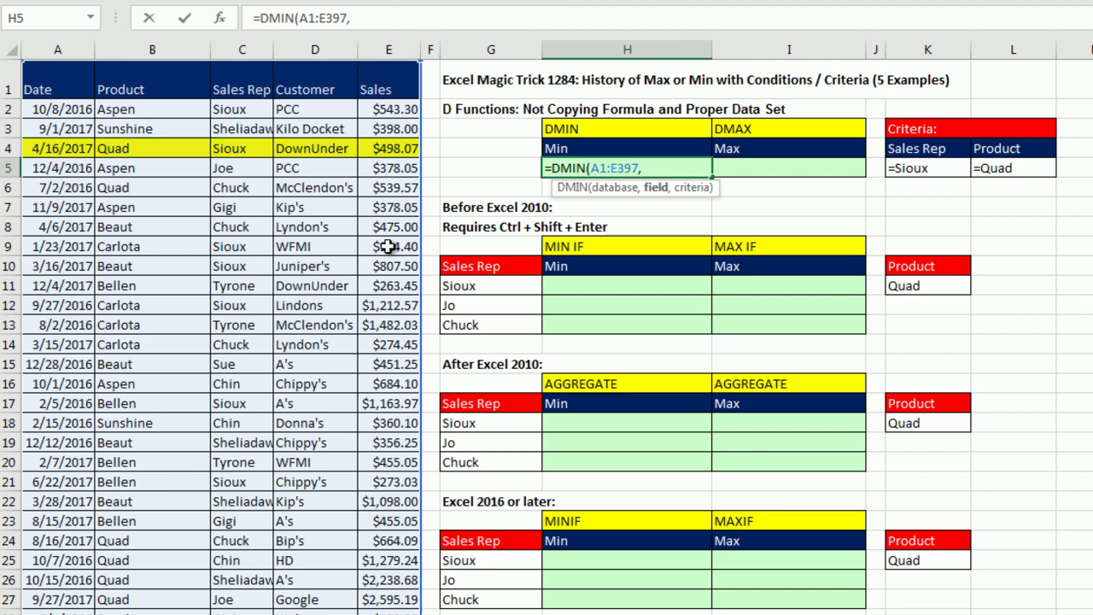
Set the DMIN field argument from the header cell E1 and evaluate that reference to the literal text "Sales"
{"action": "left_click", "coordinate": [380, 84]}
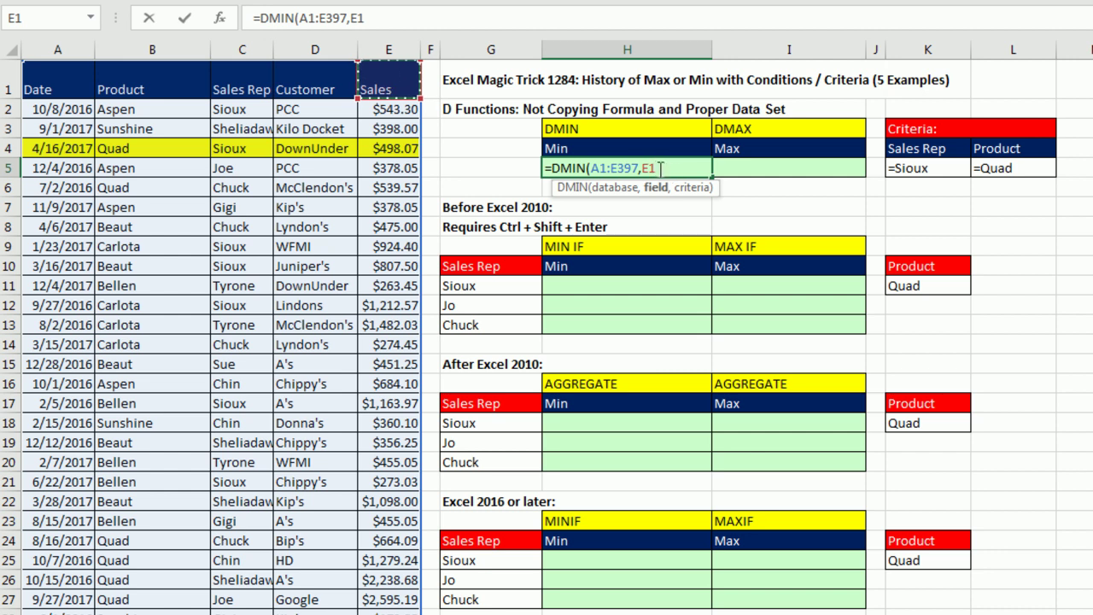
{"action": "double_click", "coordinate": [647, 167]}
{"action": "key", "text": "F9"}
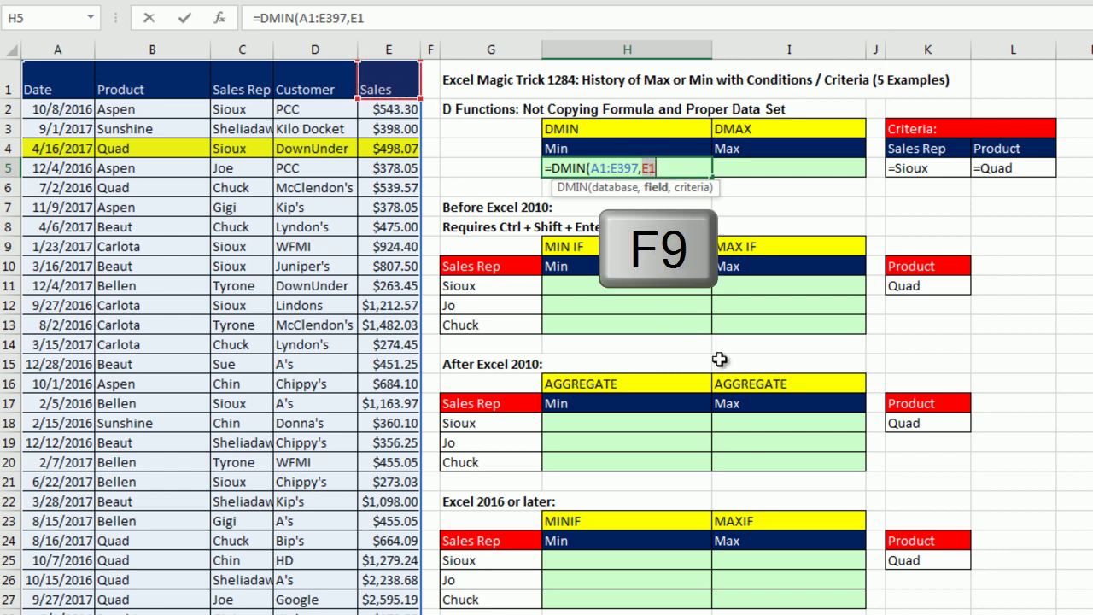
{"action": "left_click", "coordinate": [688, 168]}
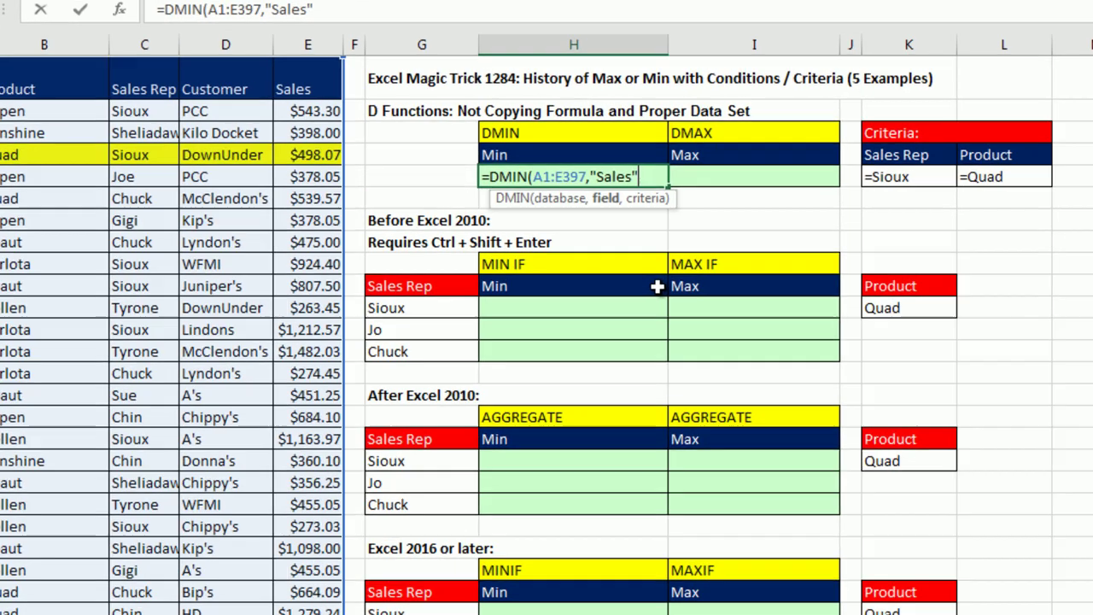
Add the criteria range K4:L5 as the last DMIN argument and enter the formula in H5
{"action": "type", "text": ","}
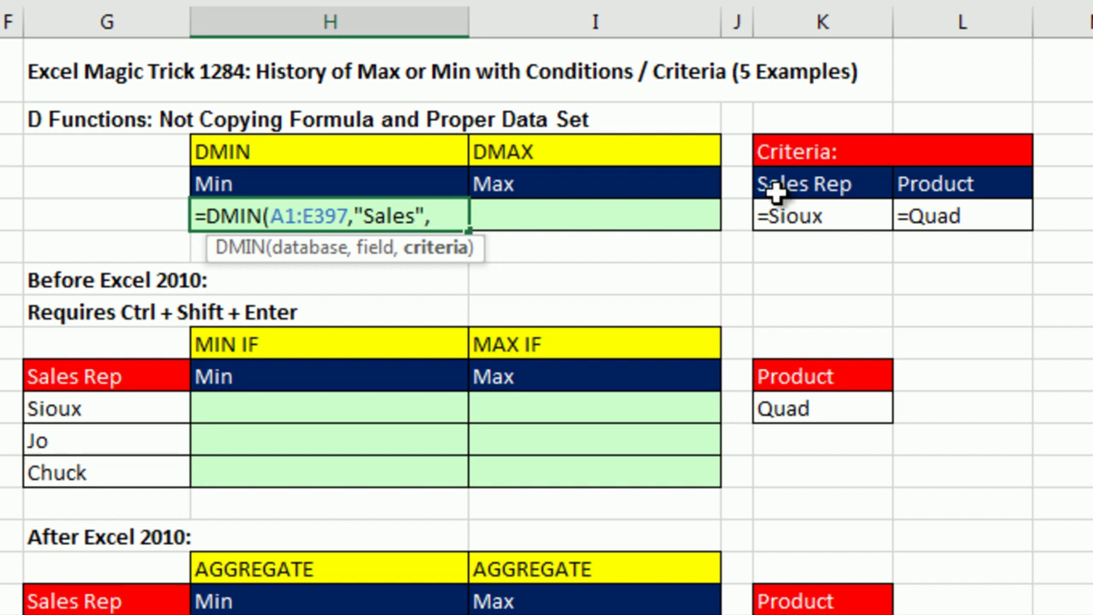
{"action": "left_click_drag", "start_coordinate": [773, 181], "coordinate": [974, 214]}
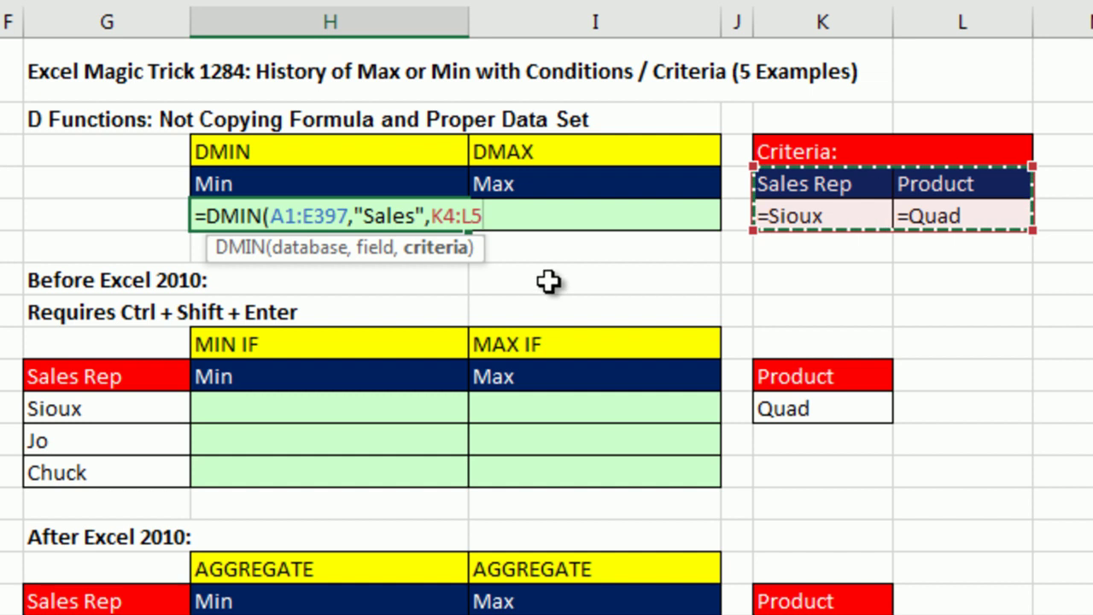
{"action": "type", "text": ")"}
{"action": "key", "text": "ctrl+Return"}
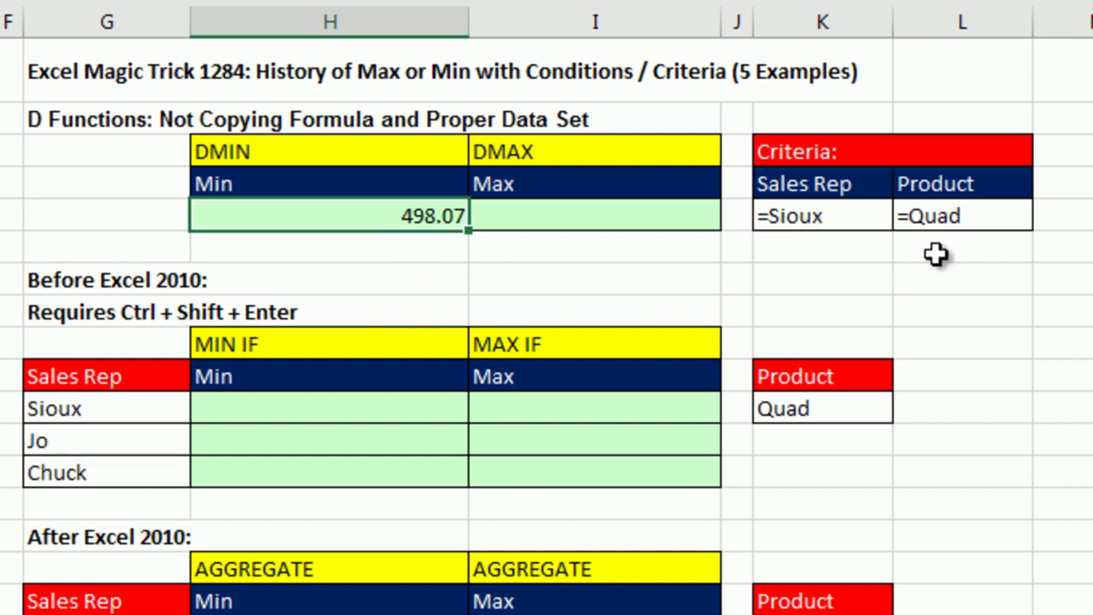
Start a DMAX formula in I5 with the table range A1:E397 as its database argument
{"action": "left_click", "coordinate": [546, 212]}
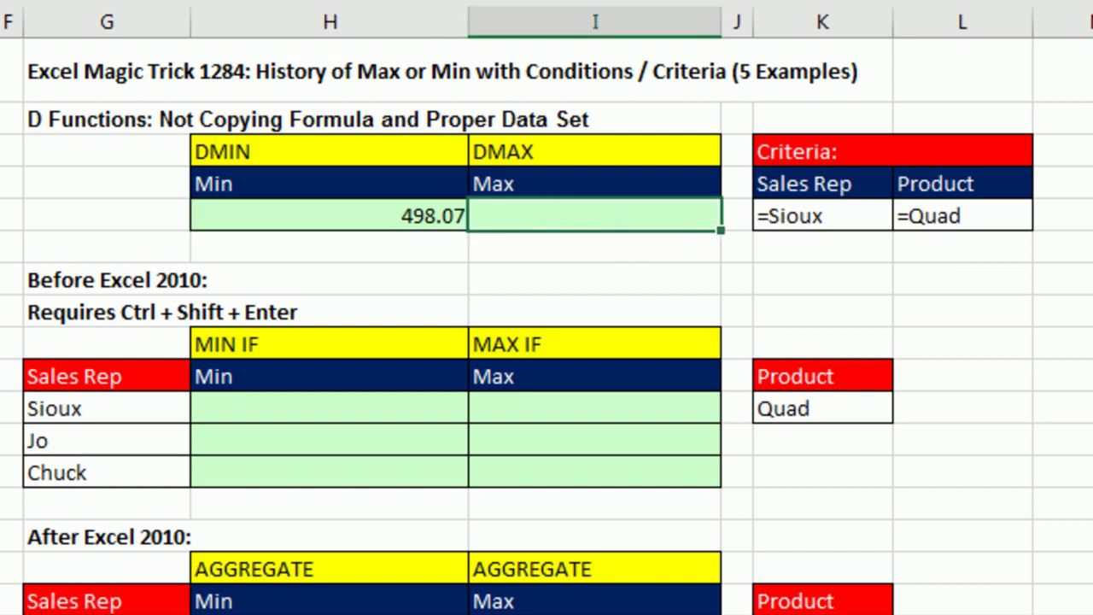
{"action": "type", "text": "=d"}
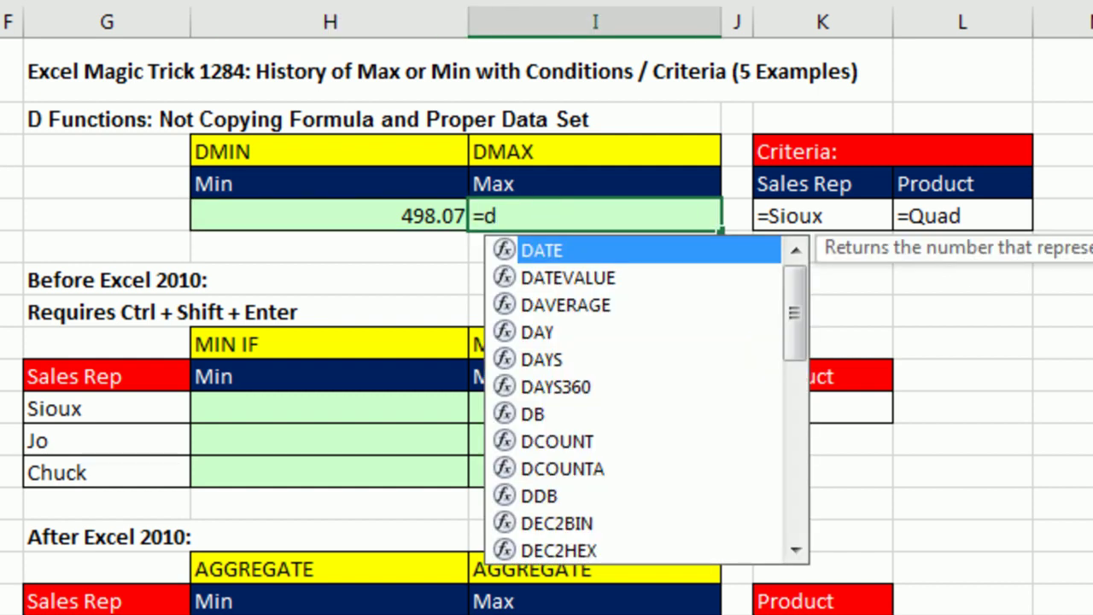
{"action": "type", "text": "max"}
{"action": "key", "text": "Tab"}
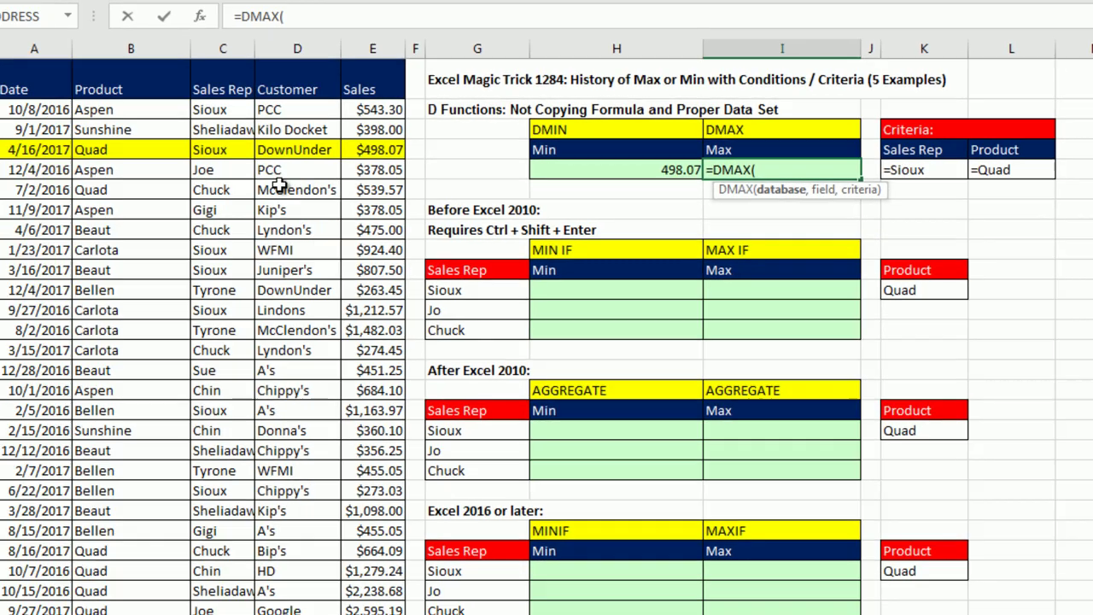
{"action": "left_click_drag", "start_coordinate": [35, 77], "coordinate": [357, 76]}
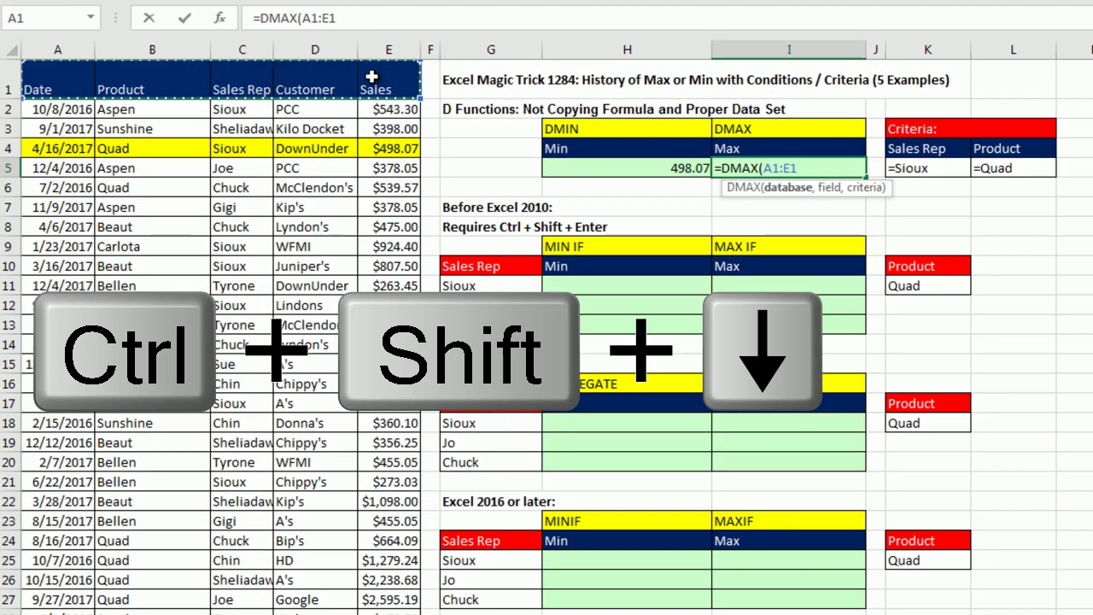
{"action": "key", "text": "ctrl+shift+Down"}
{"action": "key", "text": "ctrl+BackSpace"}
Complete the DMAX formula in I5 with field number 5 and the criteria range K4:L5
{"action": "type", "text": ",5"}
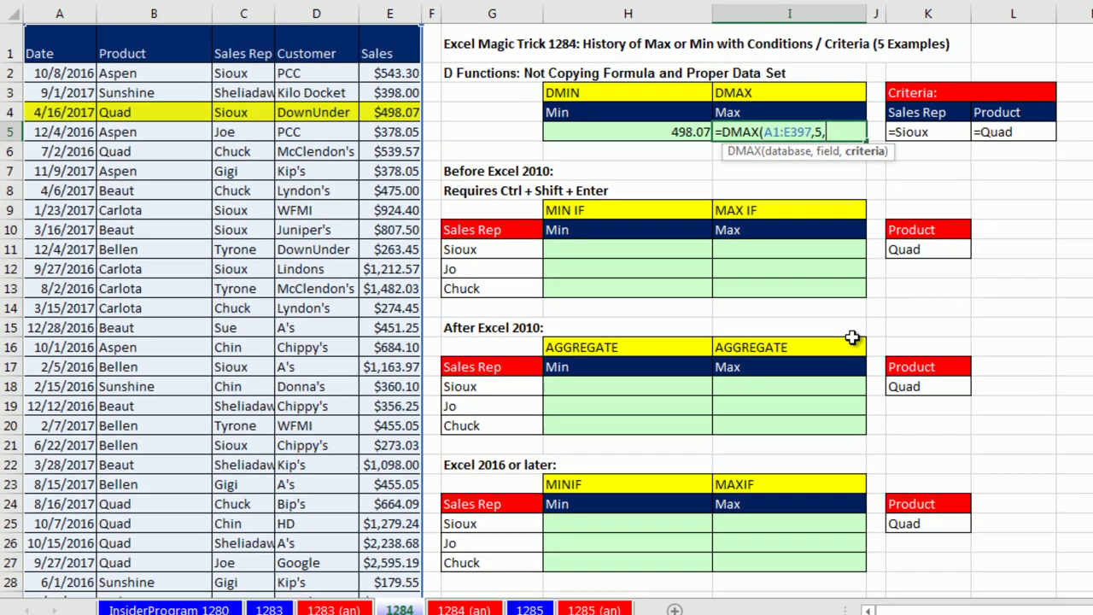
{"action": "type", "text": ","}
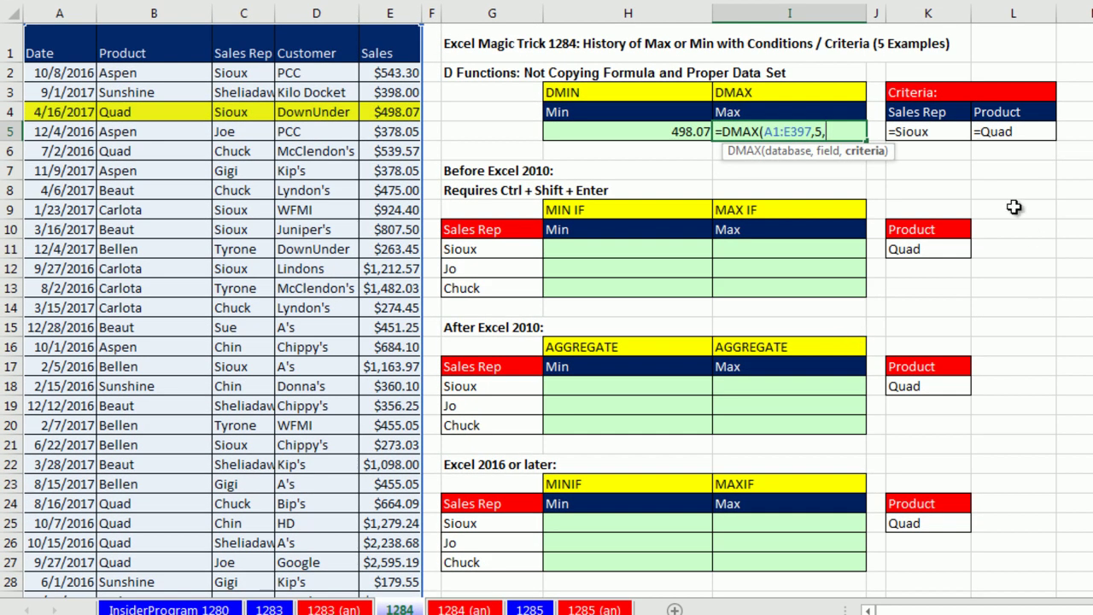
{"action": "left_click_drag", "start_coordinate": [912, 108], "coordinate": [1005, 130]}
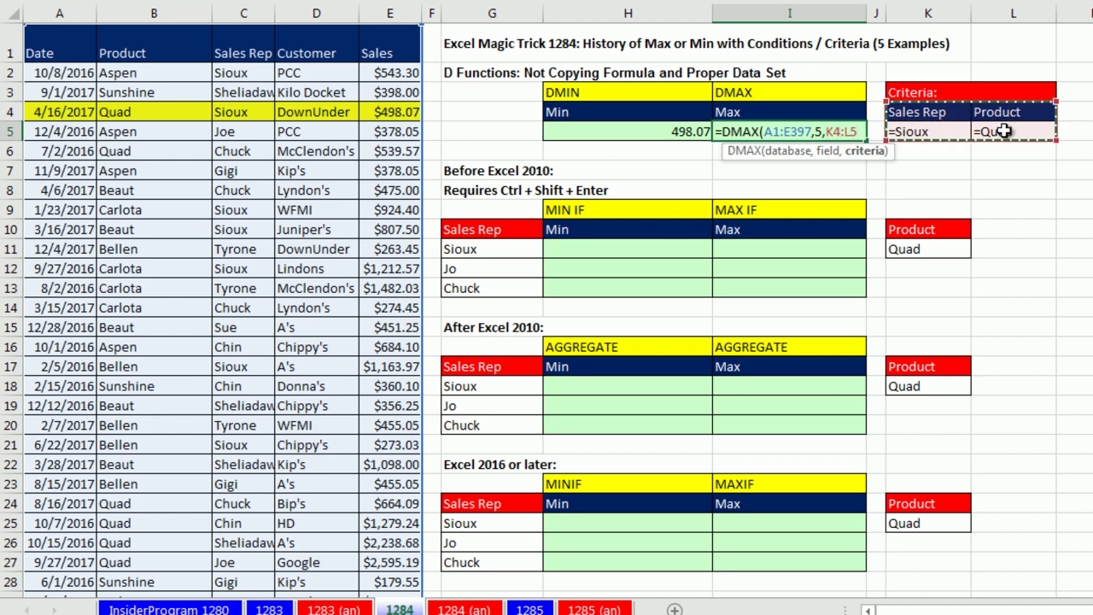
{"action": "type", "text": ")"}
{"action": "key", "text": "ctrl+Return"}
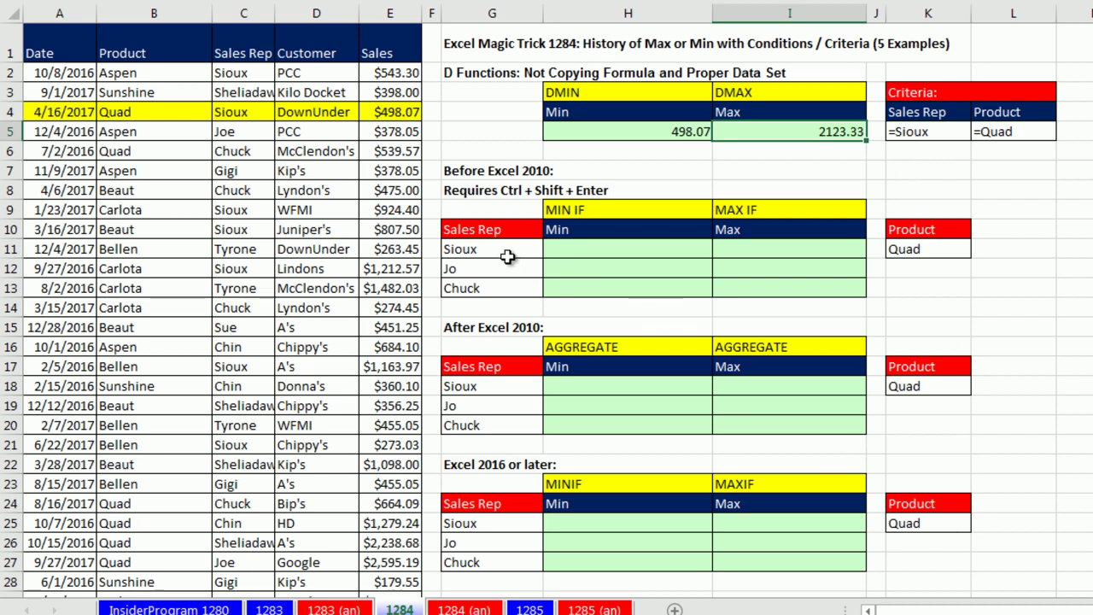
Inspect the Sales Rep criterion in K5 and try the same rep name in K6 without the equals sign
{"action": "double_click", "coordinate": [908, 133]}
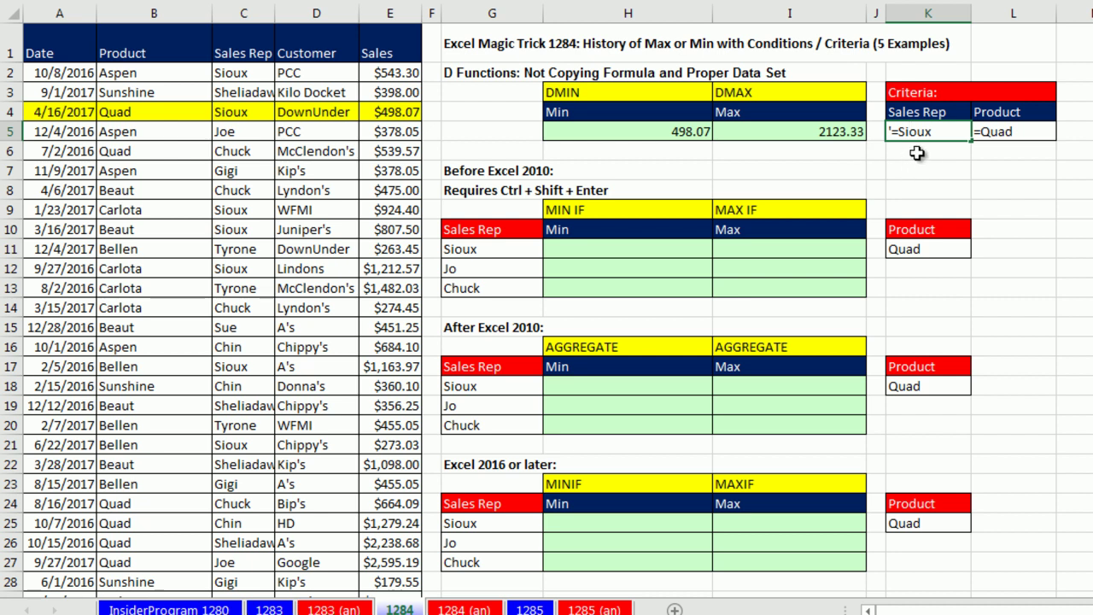
{"action": "key", "text": "Return"}
{"action": "type", "text": "Sioux"}
{"action": "key", "text": "Return"}
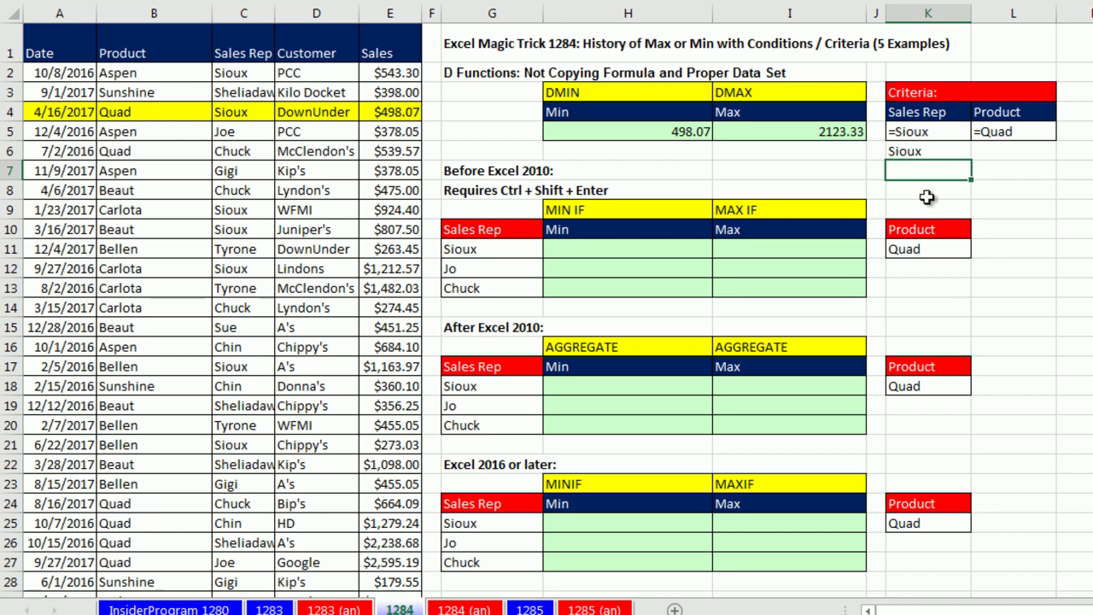
{"action": "key", "text": "Up"}
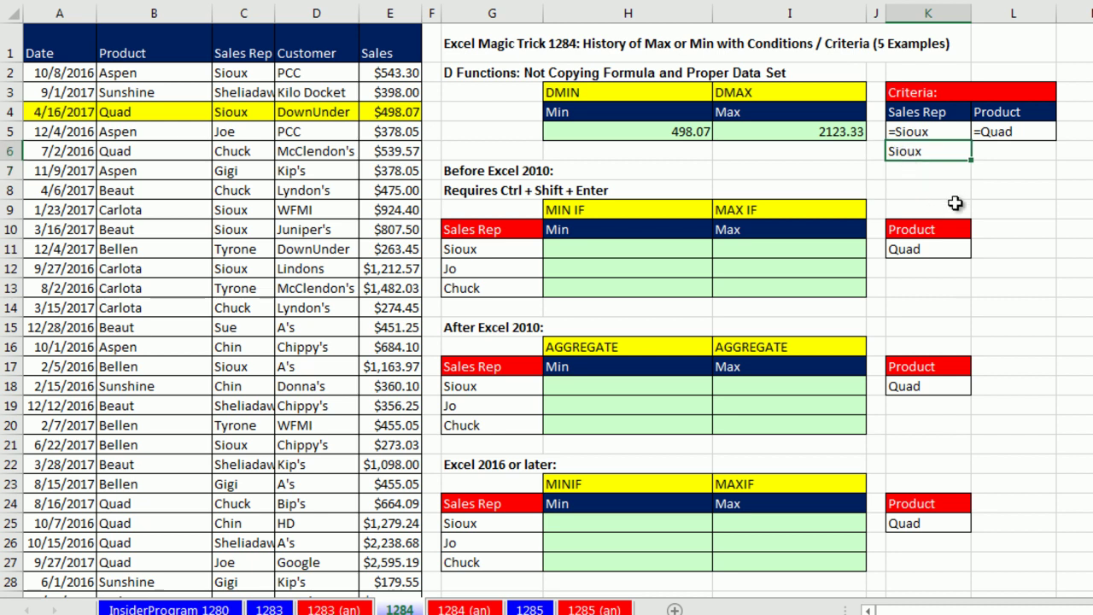
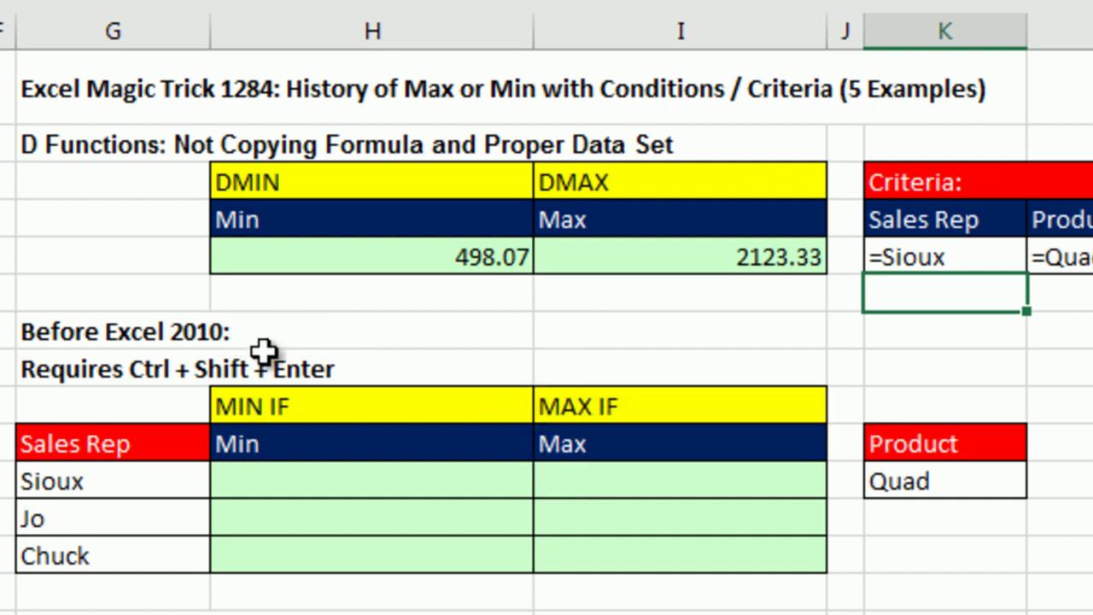
Start a MIN formula in H11 with a nested IF testing whether $C$2:$C$397 equals the sales rep in G11
{"action": "left_click", "coordinate": [295, 472]}
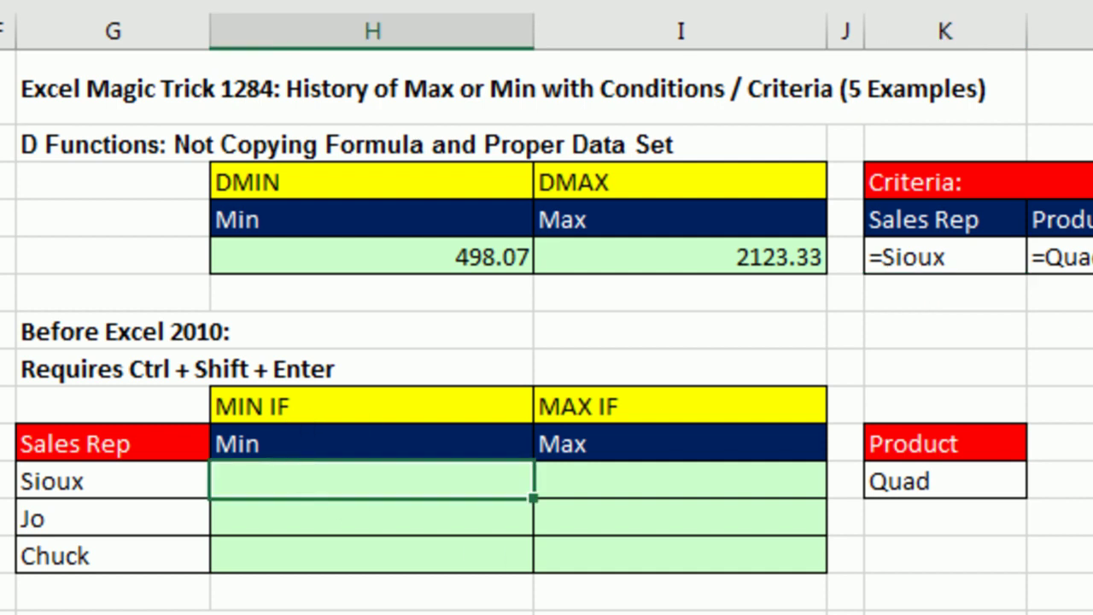
{"action": "type", "text": "=min"}
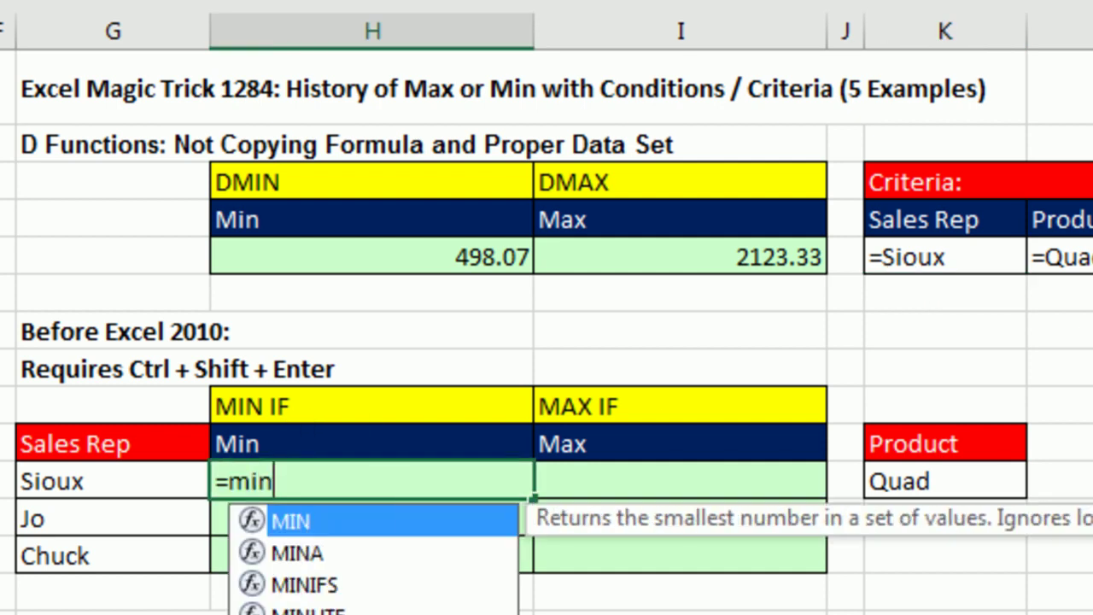
{"action": "key", "text": "Tab"}
{"action": "type", "text": "if"}
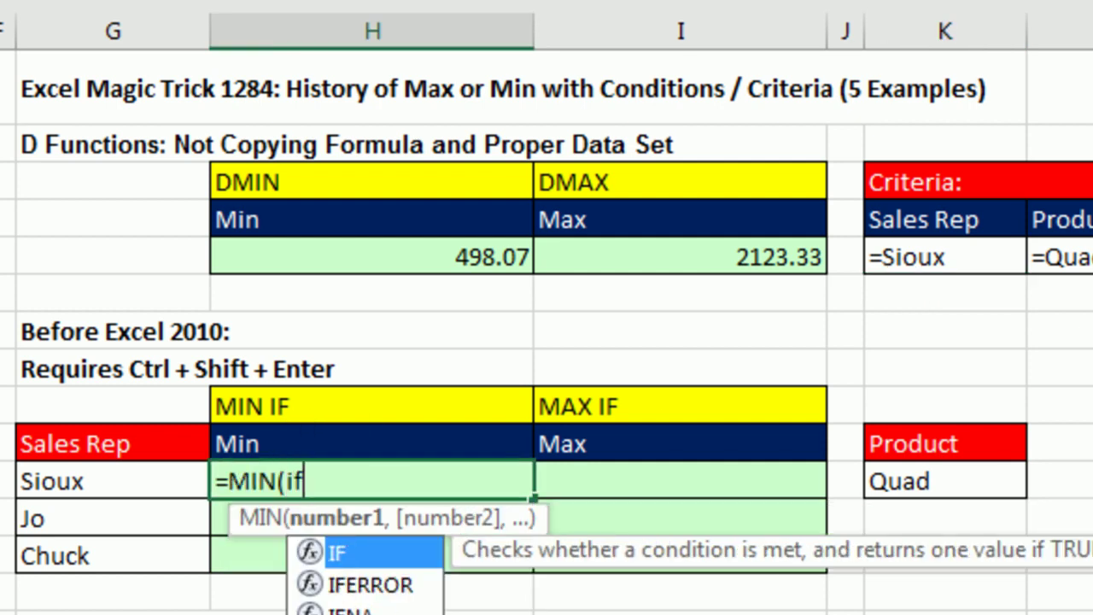
{"action": "key", "text": "Tab"}
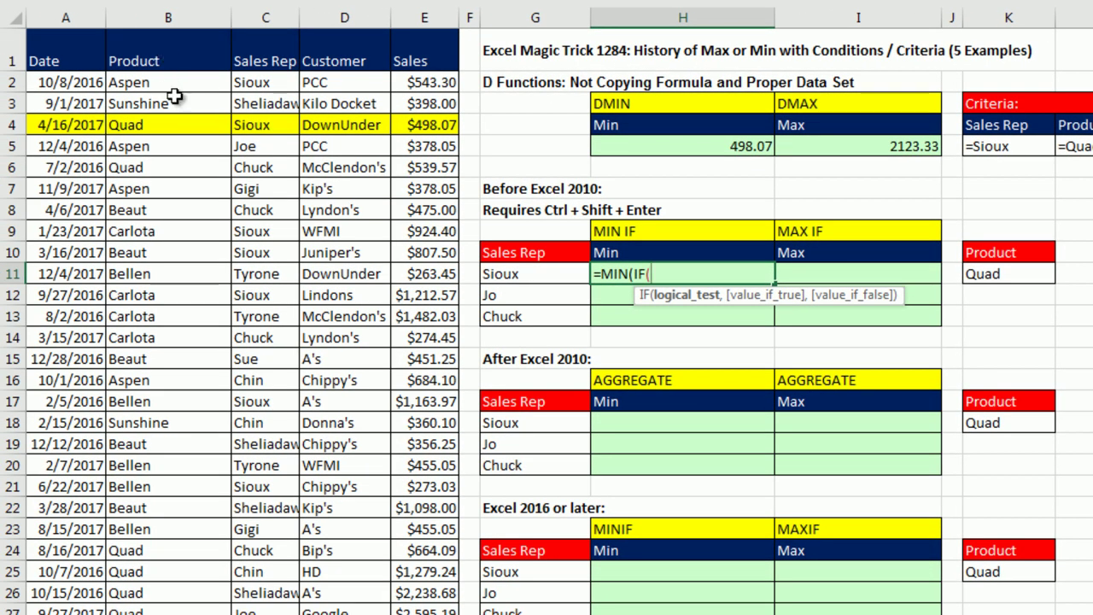
{"action": "left_click", "coordinate": [260, 81]}
{"action": "key", "text": "ctrl+shift+Down"}
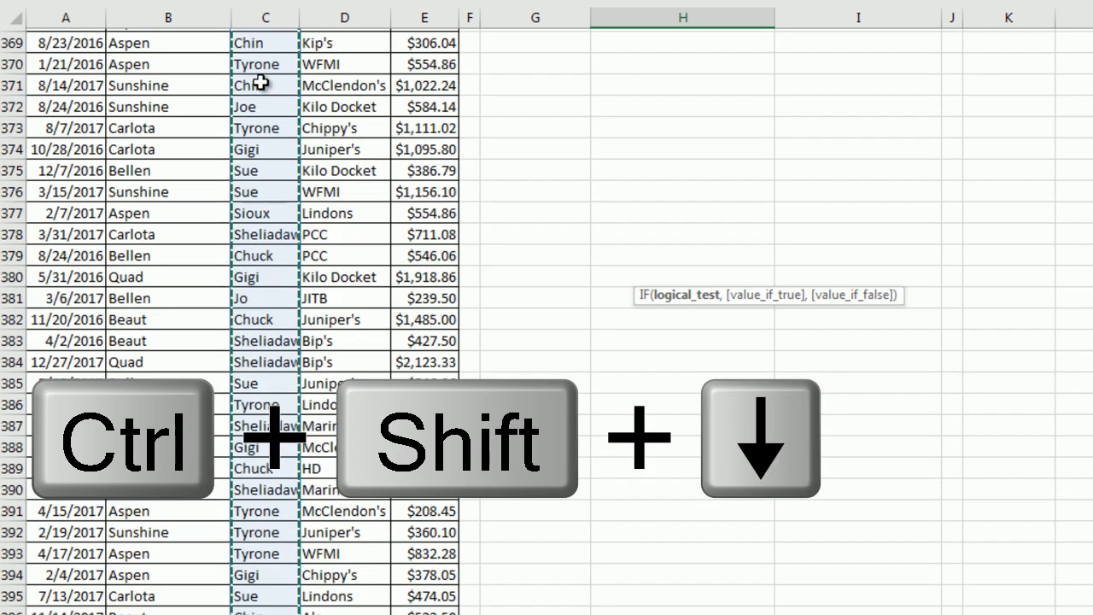
{"action": "key", "text": "F4"}
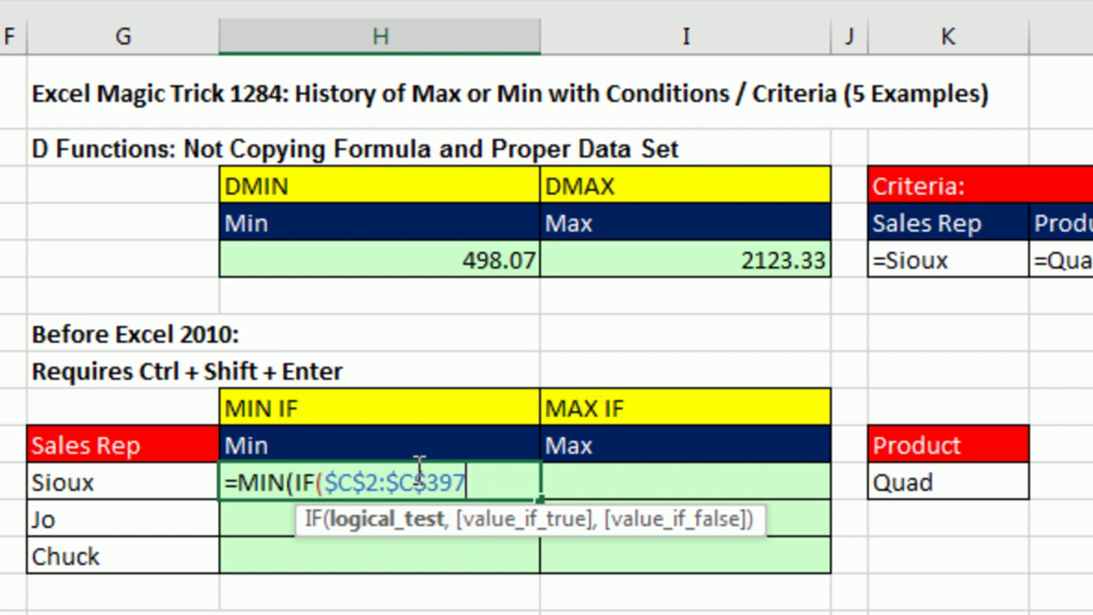
{"action": "type", "text": "="}
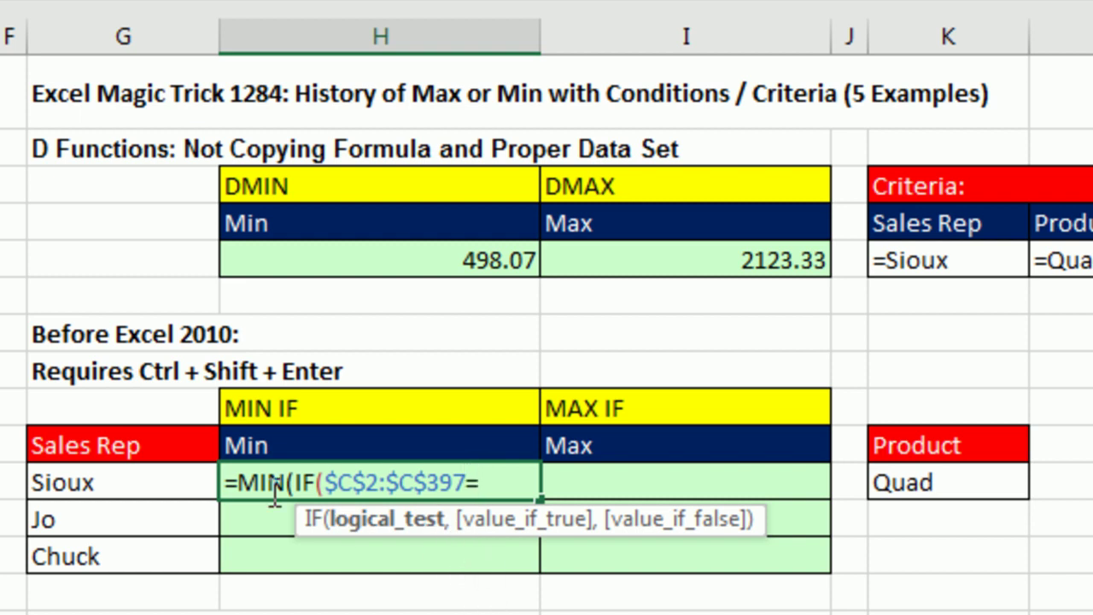
{"action": "left_click", "coordinate": [175, 482]}
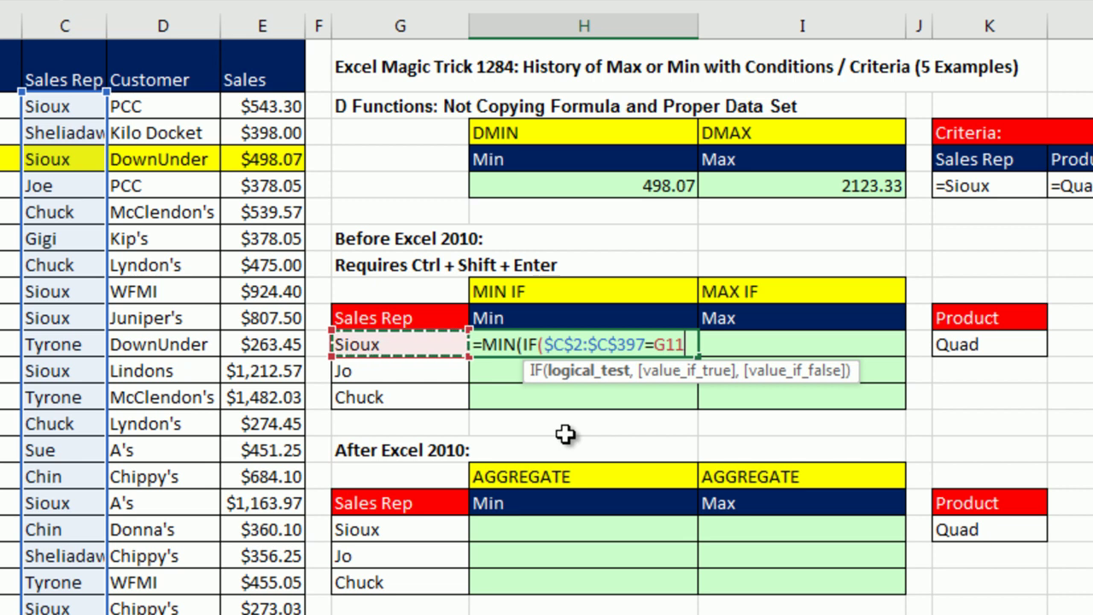
{"action": "type", "text": ","}
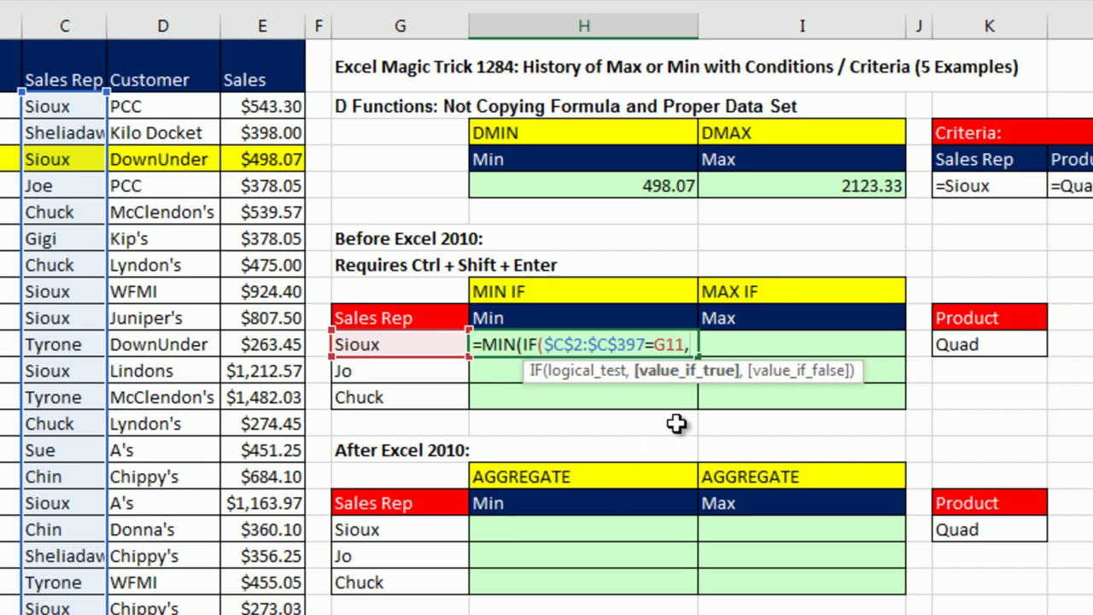
Nest a second IF as the value if true, testing whether $B$2:$B$397 equals the product in $K$11
{"action": "type", "text": "if"}
{"action": "key", "text": "Tab"}
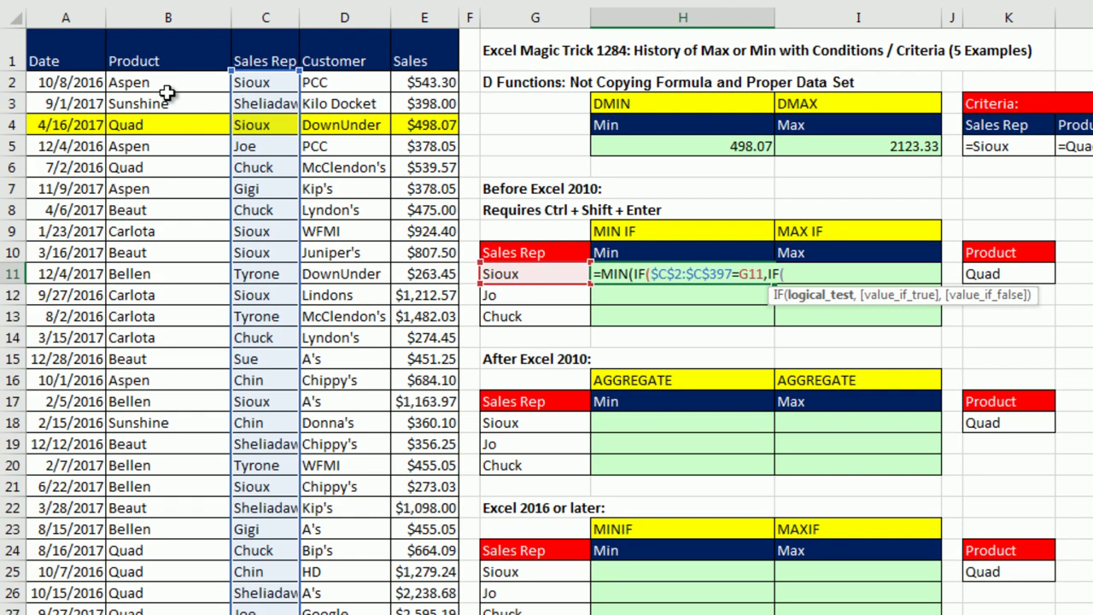
{"action": "left_click", "coordinate": [159, 82]}
{"action": "key", "text": "ctrl+shift+Down"}
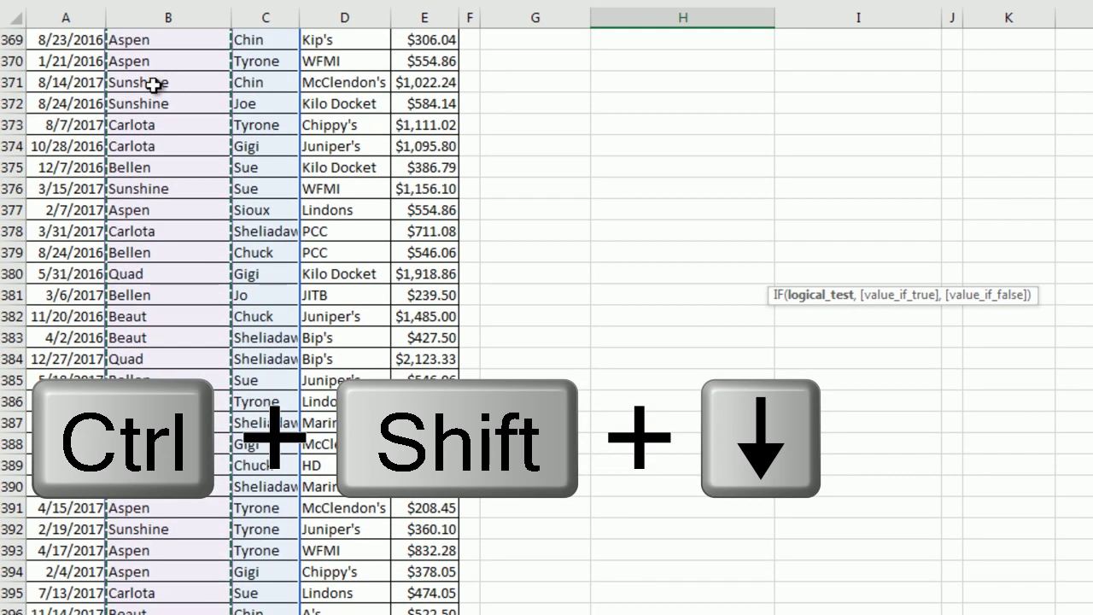
{"action": "key", "text": "F4"}
{"action": "type", "text": "="}
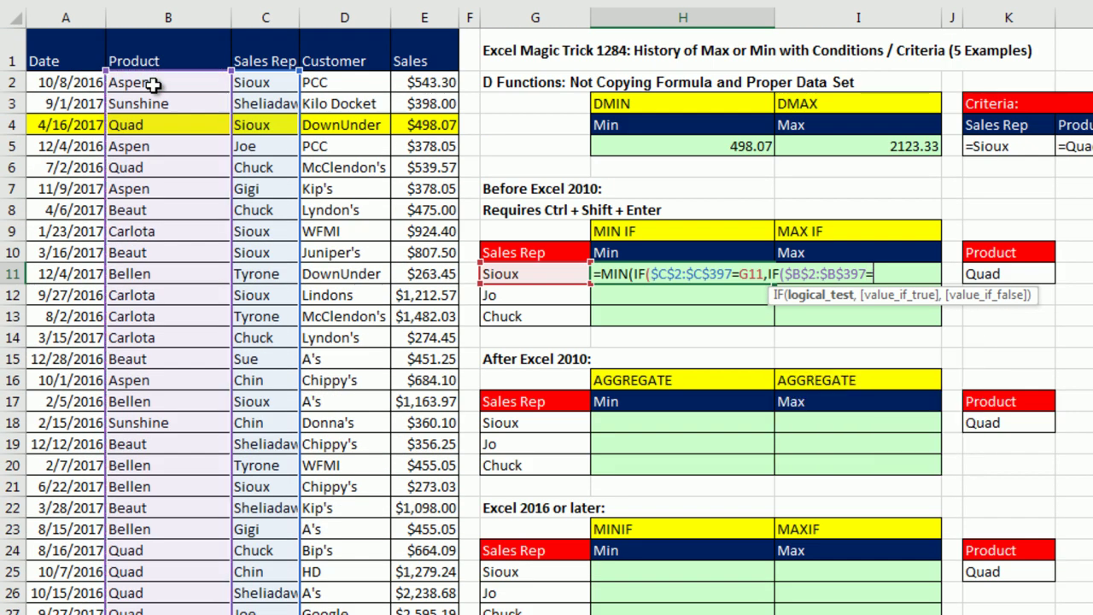
{"action": "key", "text": "Right"}
{"action": "key", "text": "Right"}
{"action": "key", "text": "Right"}
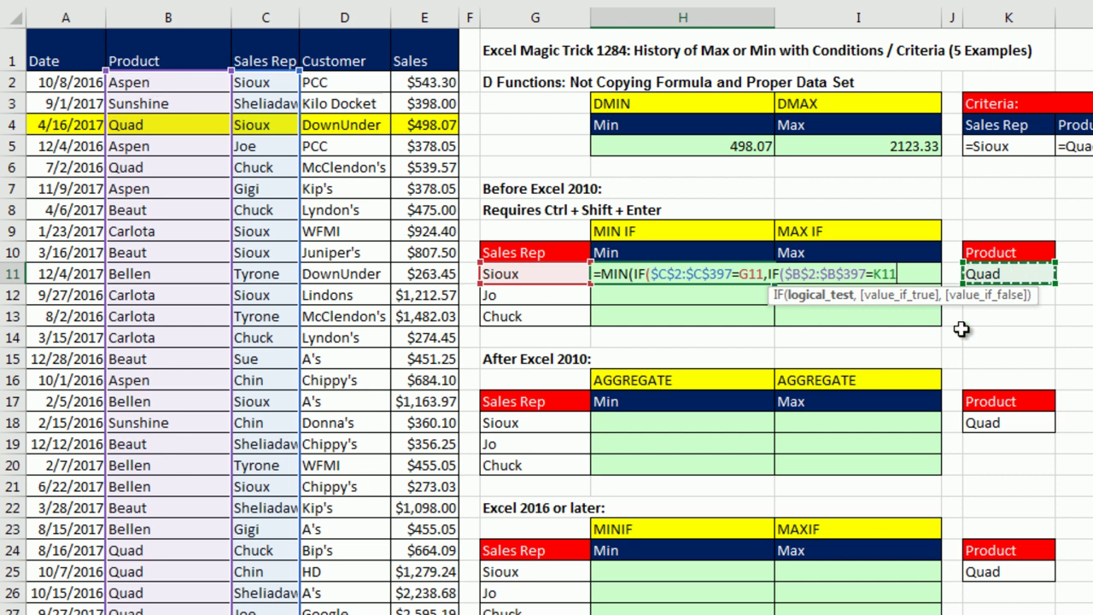
{"action": "key", "text": "F4"}
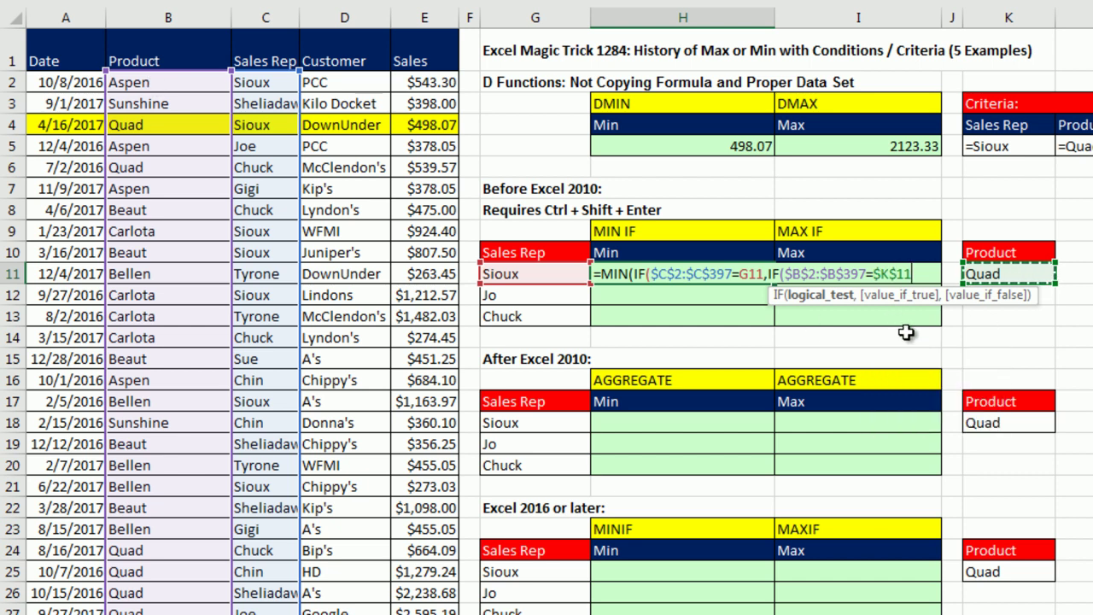
{"action": "type", "text": ","}
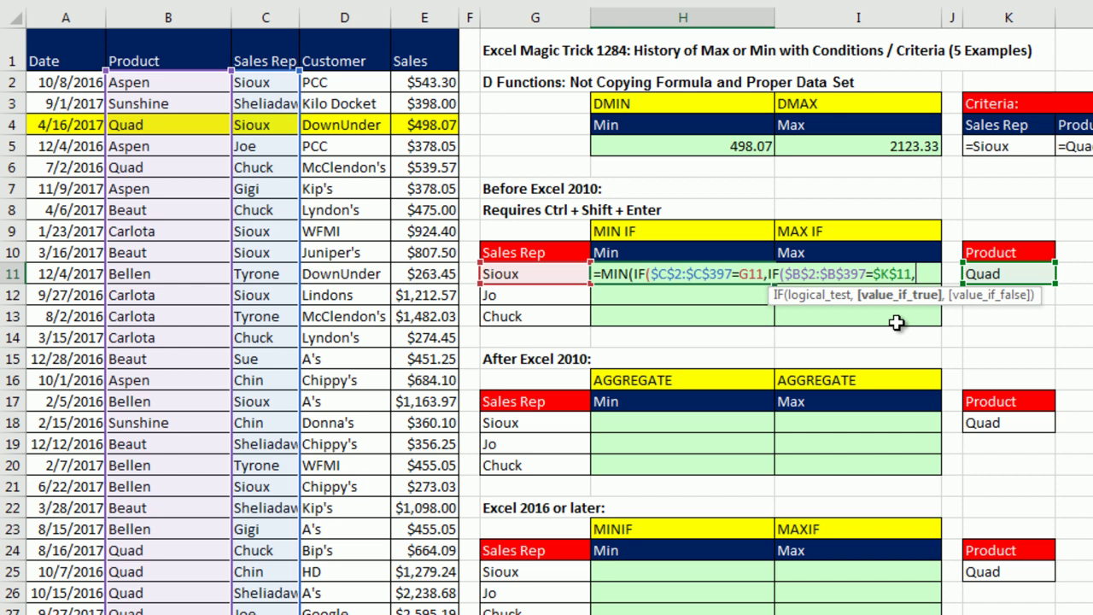
Set the inner IF's value if true to $E$2:$E$397, omit the value if false and close both IF functions
{"action": "left_click", "coordinate": [422, 82]}
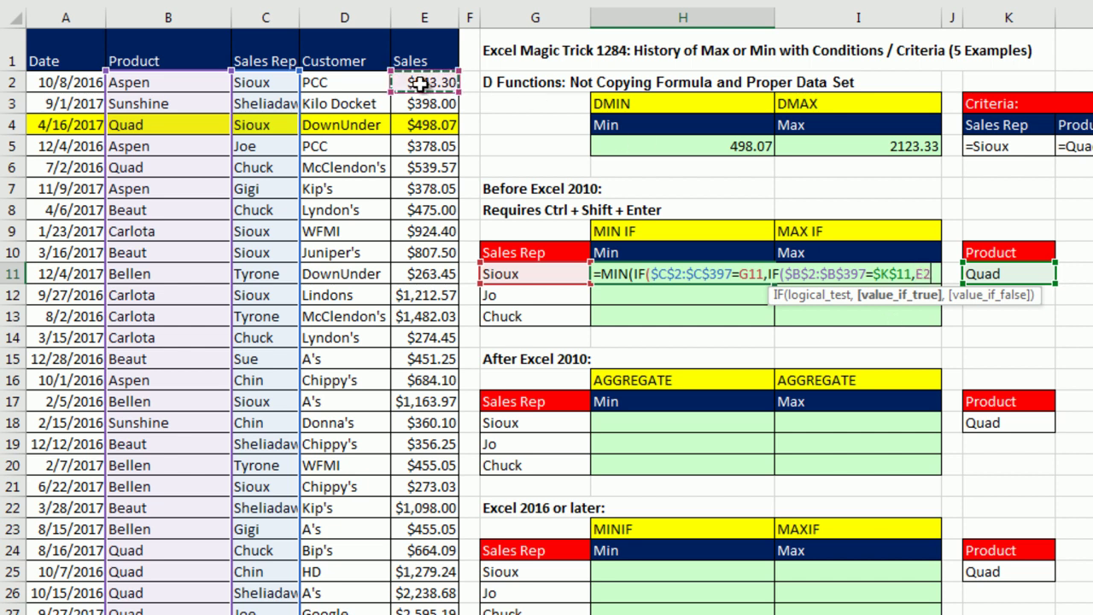
{"action": "key", "text": "ctrl+shift+Down"}
{"action": "key", "text": "F4"}
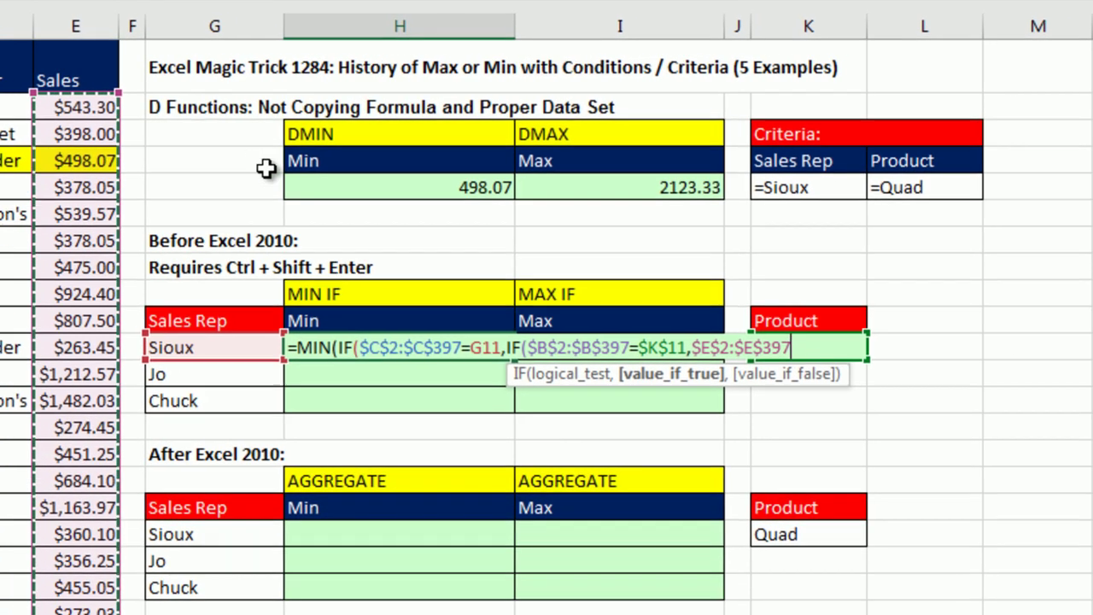
{"action": "type", "text": ","}
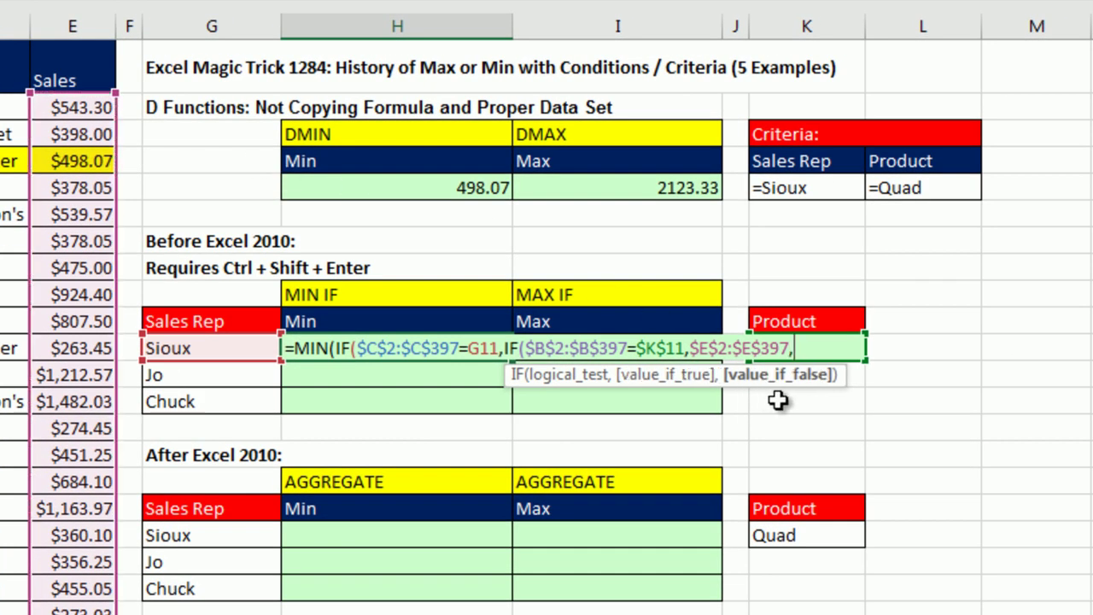
{"action": "key", "text": "BackSpace"}
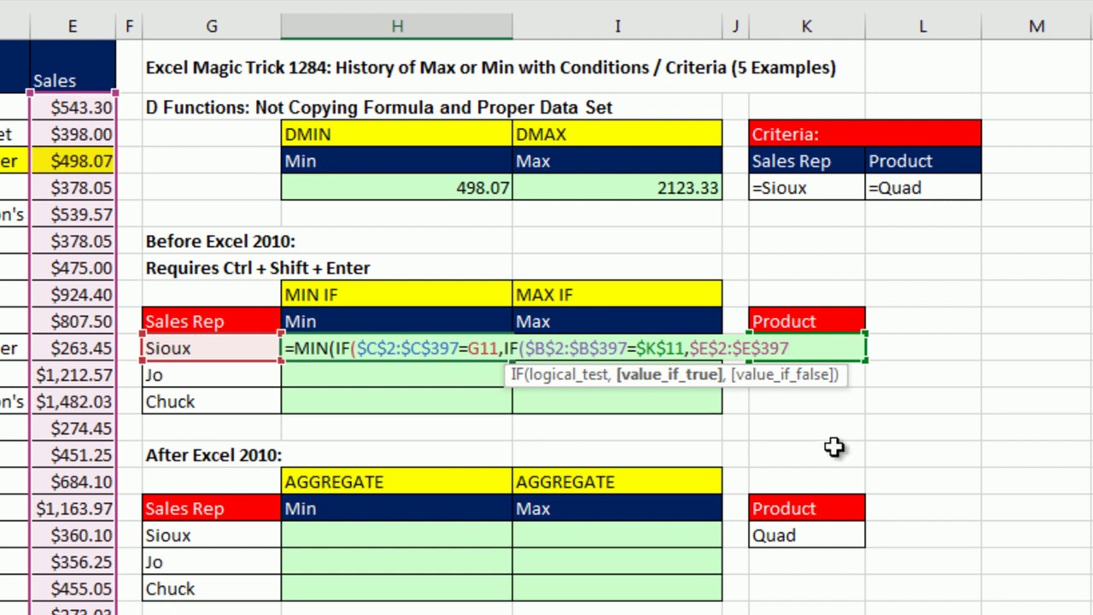
{"action": "type", "text": ")"}
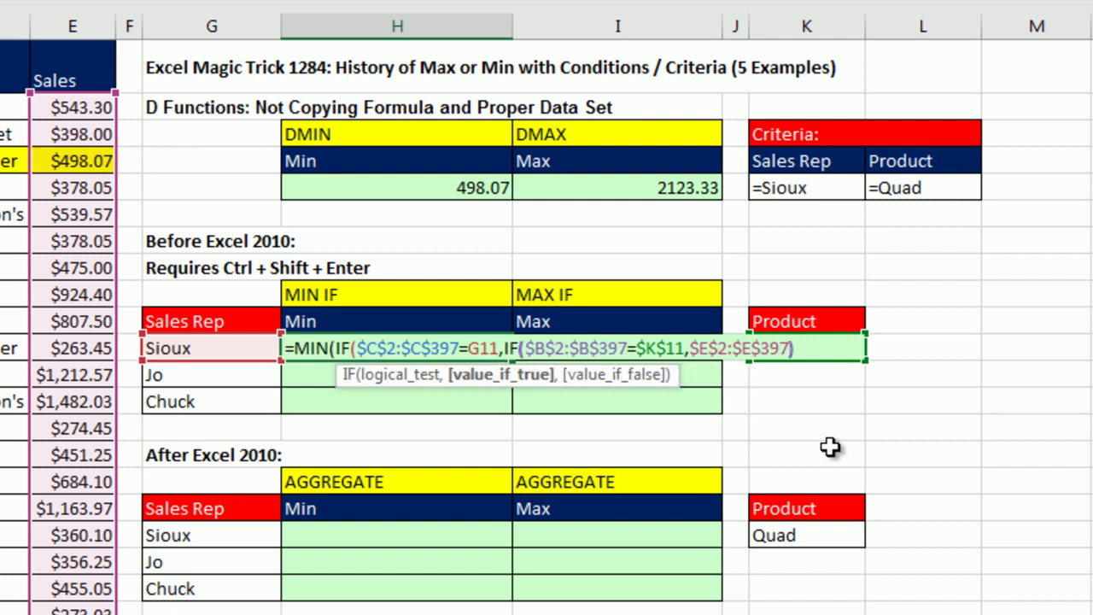
{"action": "type", "text": ")"}
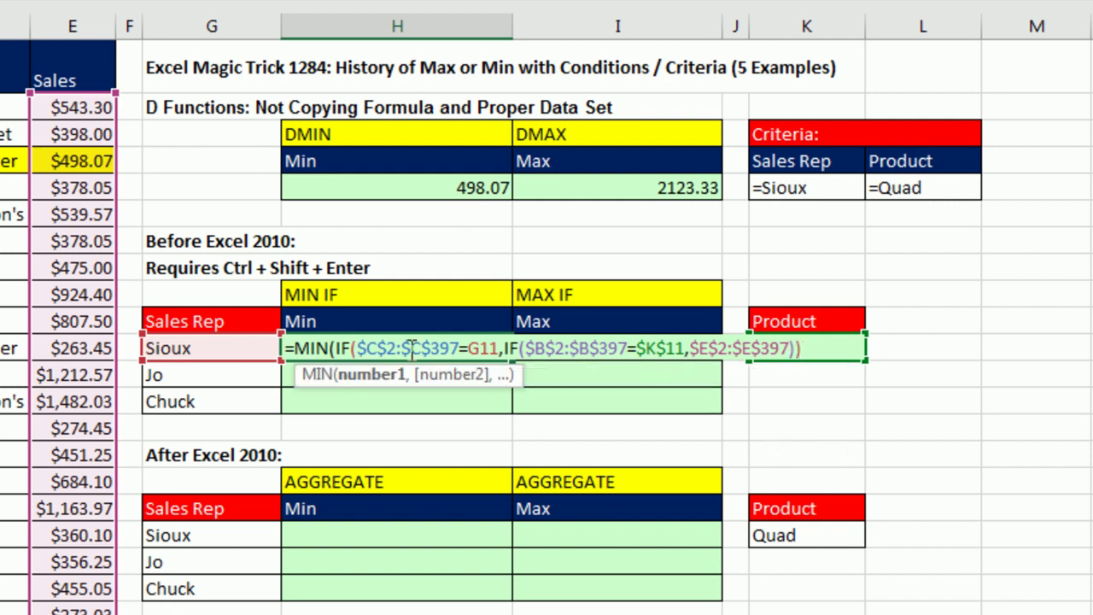
Evaluate MIN's number1 argument in place to inspect the array it produces, and restore the formula text
{"action": "left_click", "coordinate": [363, 385]}
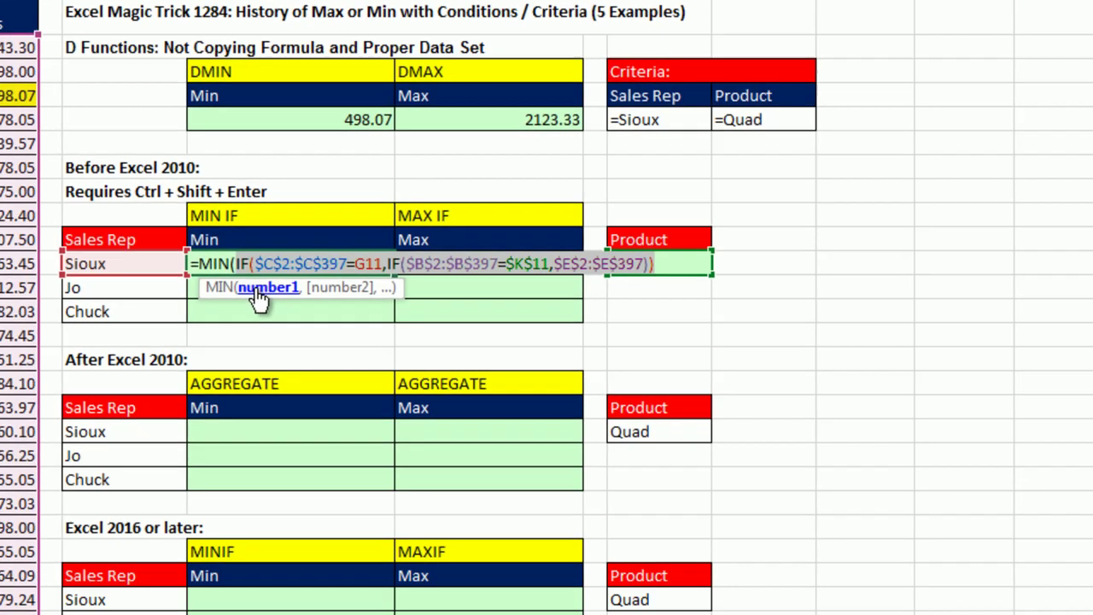
{"action": "key", "text": "F9"}
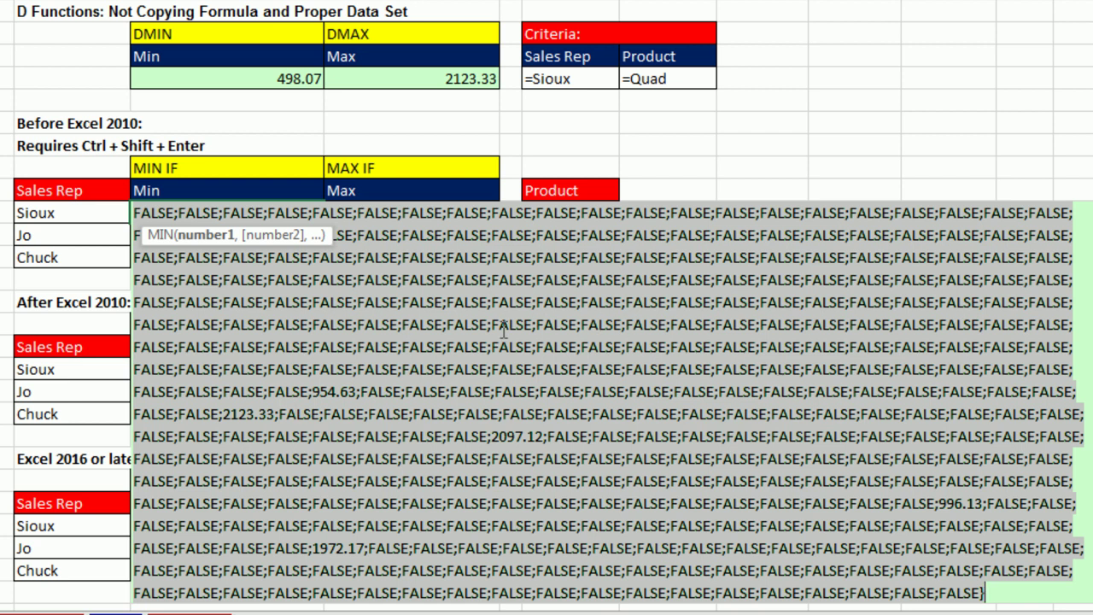
{"action": "key", "text": "ctrl+z"}
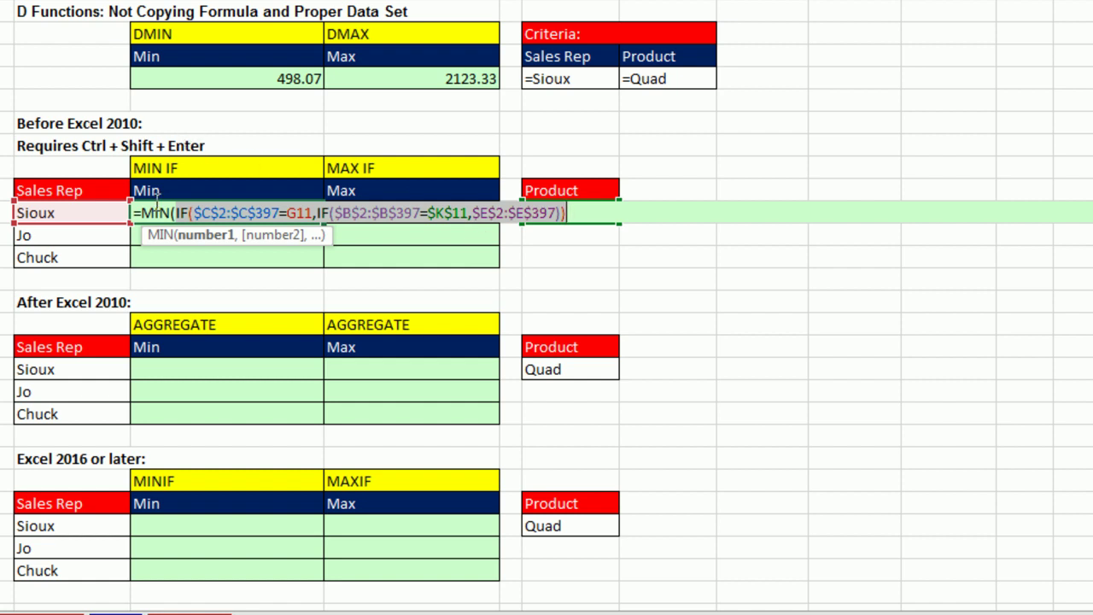
Close the MIN function, enter H11 as an array formula and copy it down to H13
{"action": "left_click", "coordinate": [581, 212]}
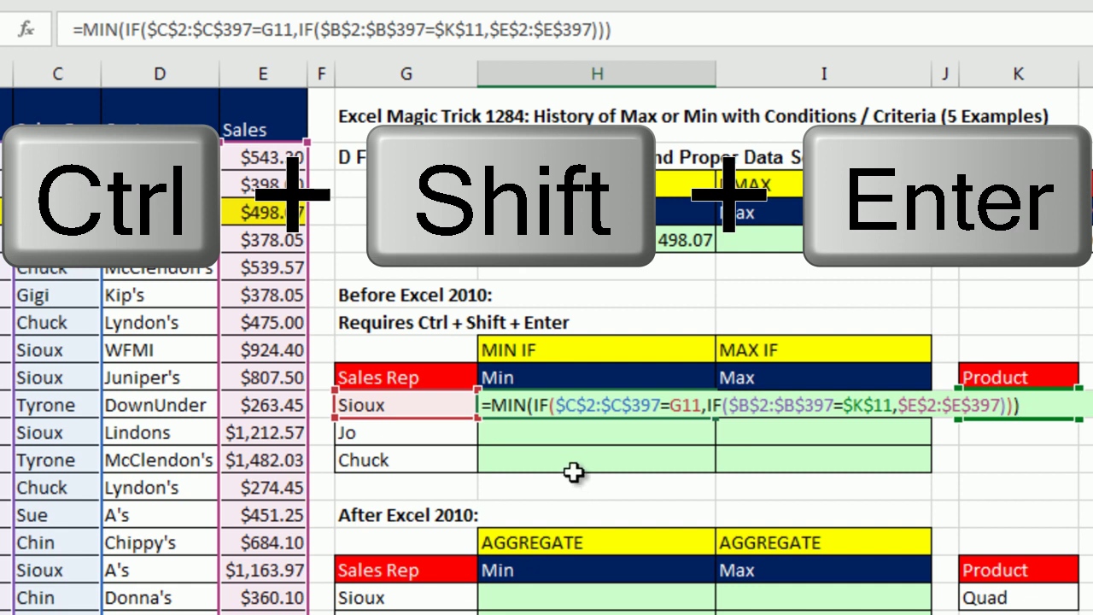
{"action": "key", "text": "ctrl+shift+Return"}
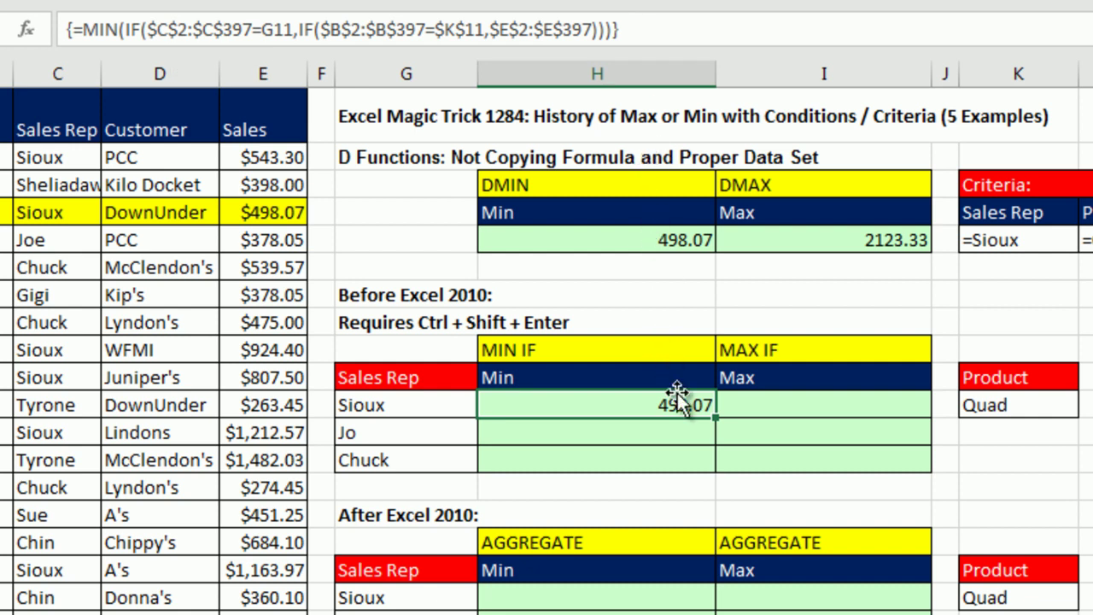
{"action": "left_click_drag", "start_coordinate": [713, 416], "coordinate": [714, 462]}
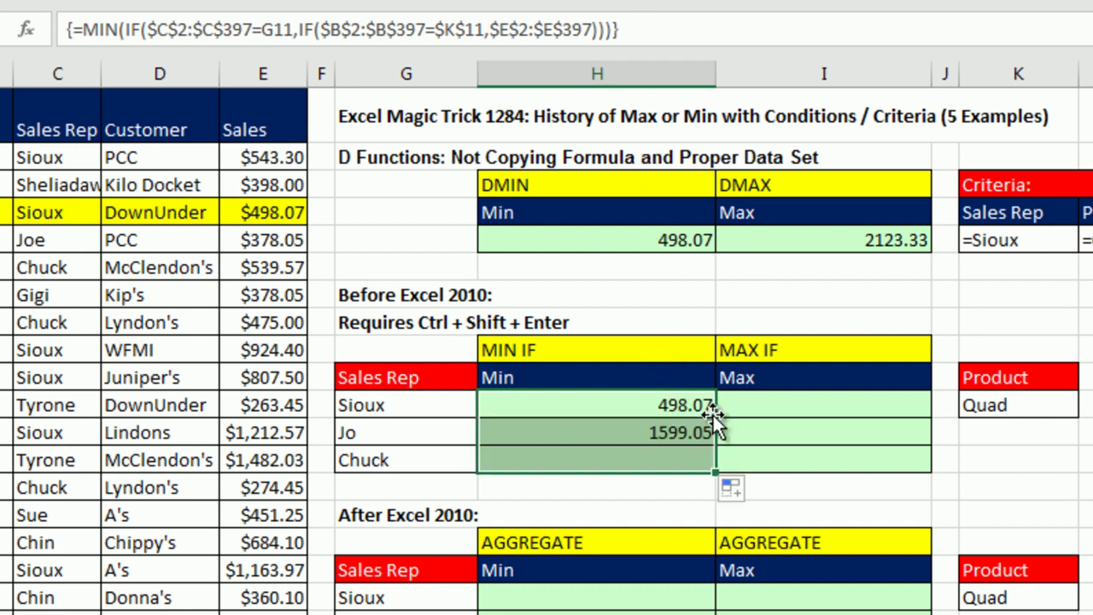
Check the cell references of the copied array formula in H13 and re-enter it as an array formula
{"action": "left_click", "coordinate": [651, 461]}
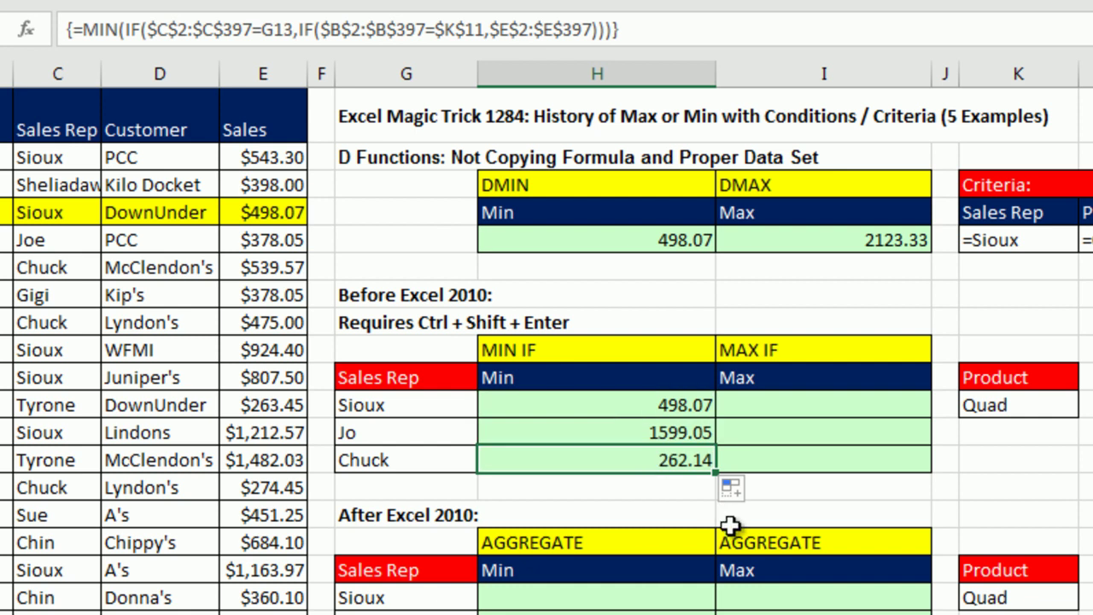
{"action": "key", "text": "F2"}
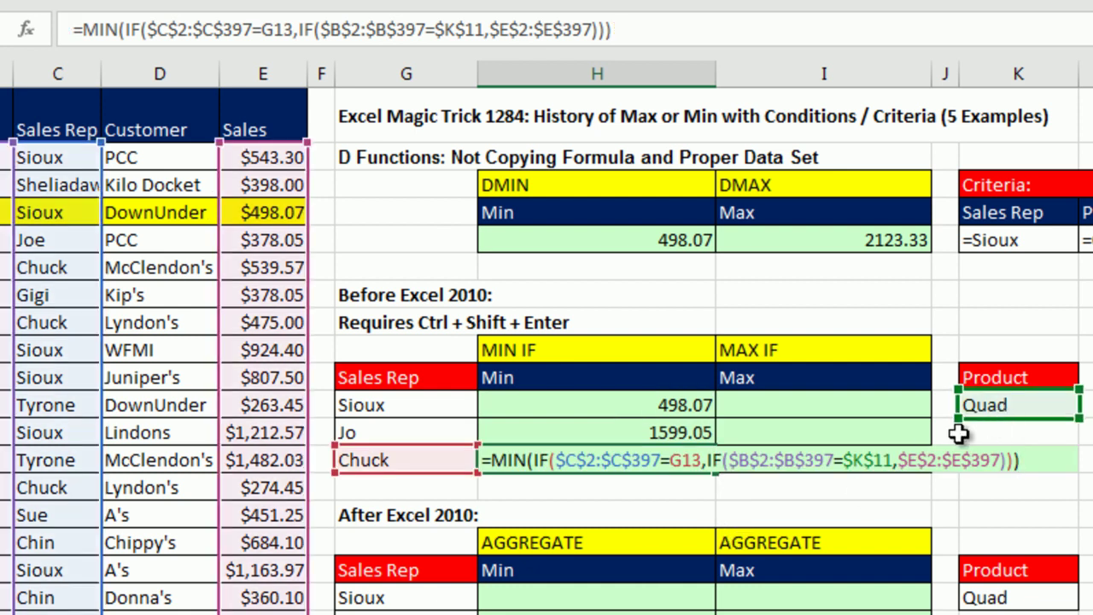
{"action": "key", "text": "ctrl+shift+Return"}
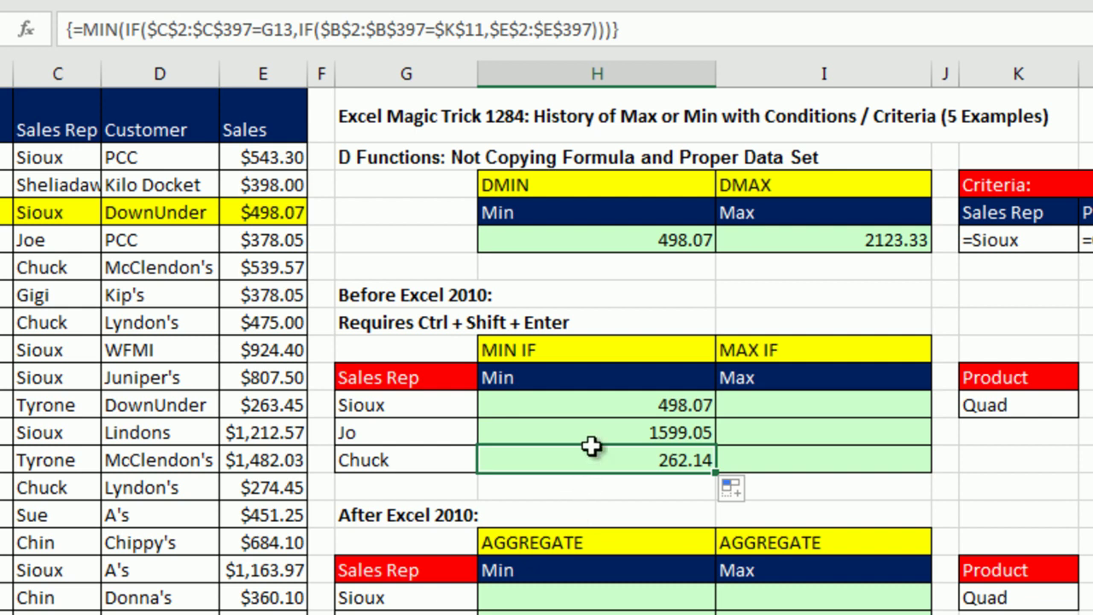
Copy the formula text of the Min formula in H11 and paste it into I11 without changing its references
{"action": "double_click", "coordinate": [593, 405]}
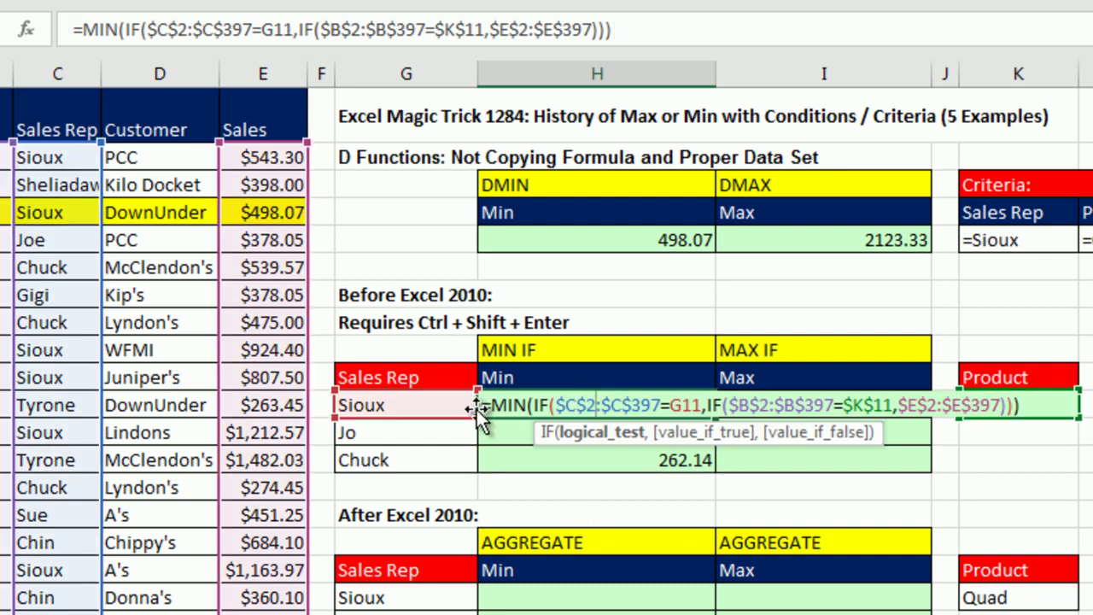
{"action": "left_click_drag", "start_coordinate": [481, 405], "coordinate": [1021, 404]}
{"action": "key", "text": "ctrl+c"}
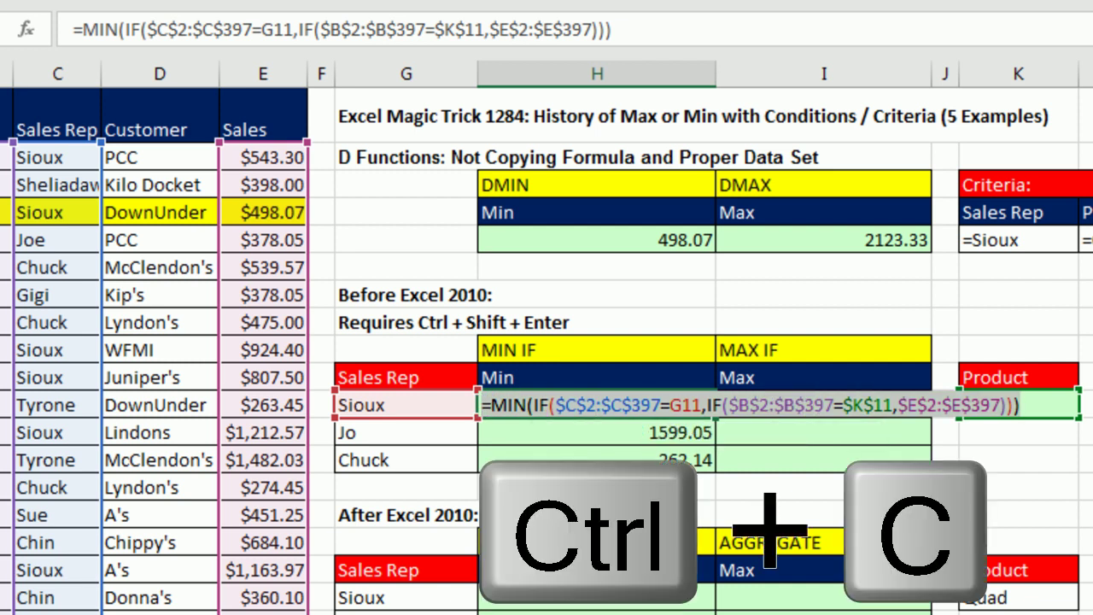
{"action": "key", "text": "Escape"}
{"action": "double_click", "coordinate": [803, 405]}
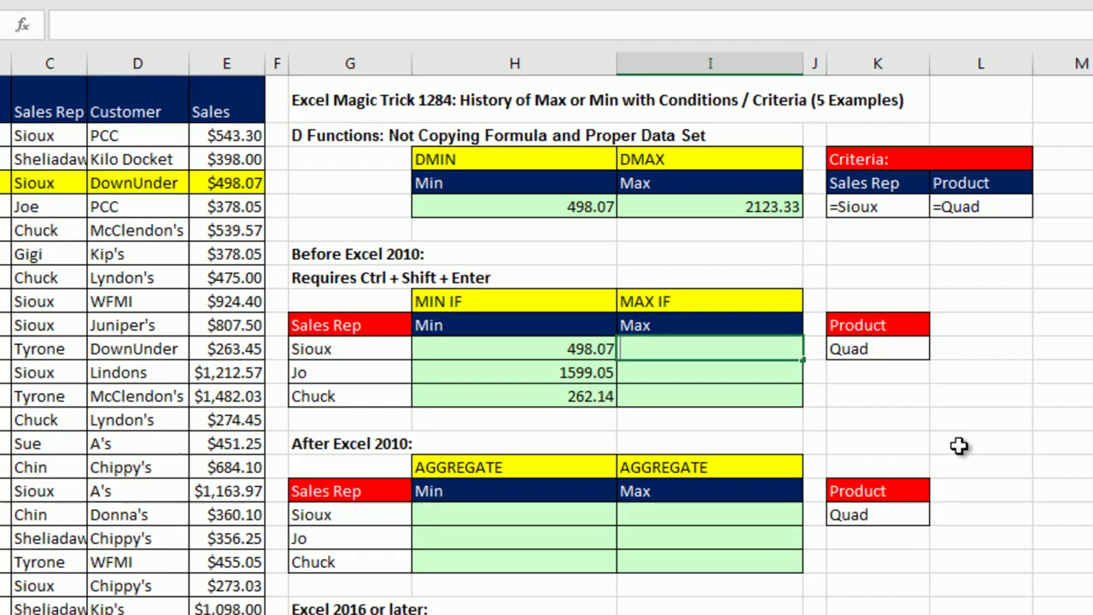
{"action": "key", "text": "ctrl+v"}
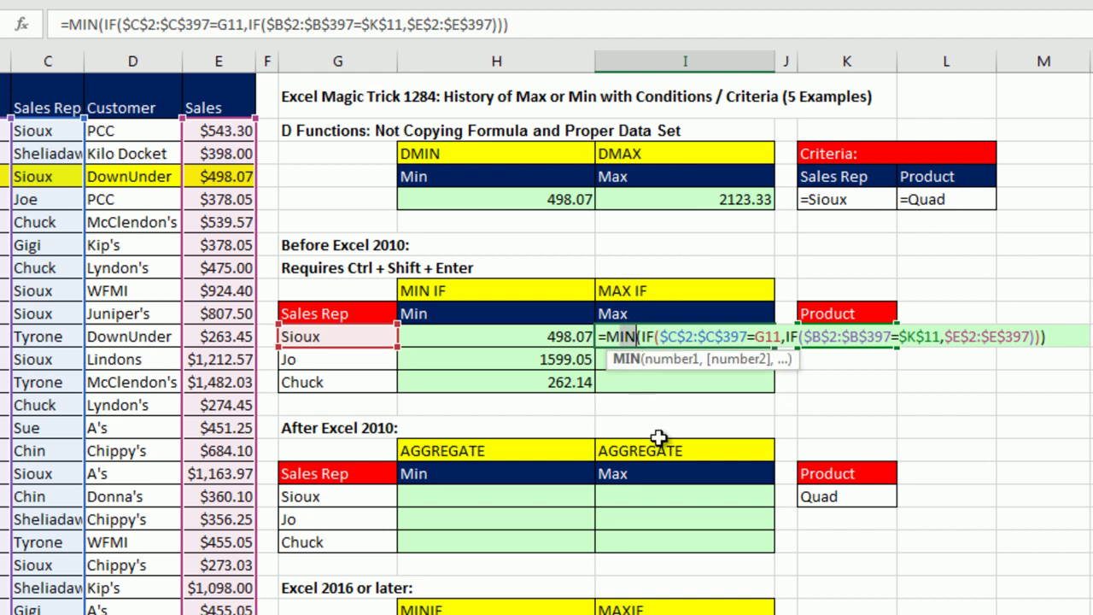
Replace MIN with MAX in I11's formula, enter it as an array formula and copy it down to I13
{"action": "type", "text": "Max"}
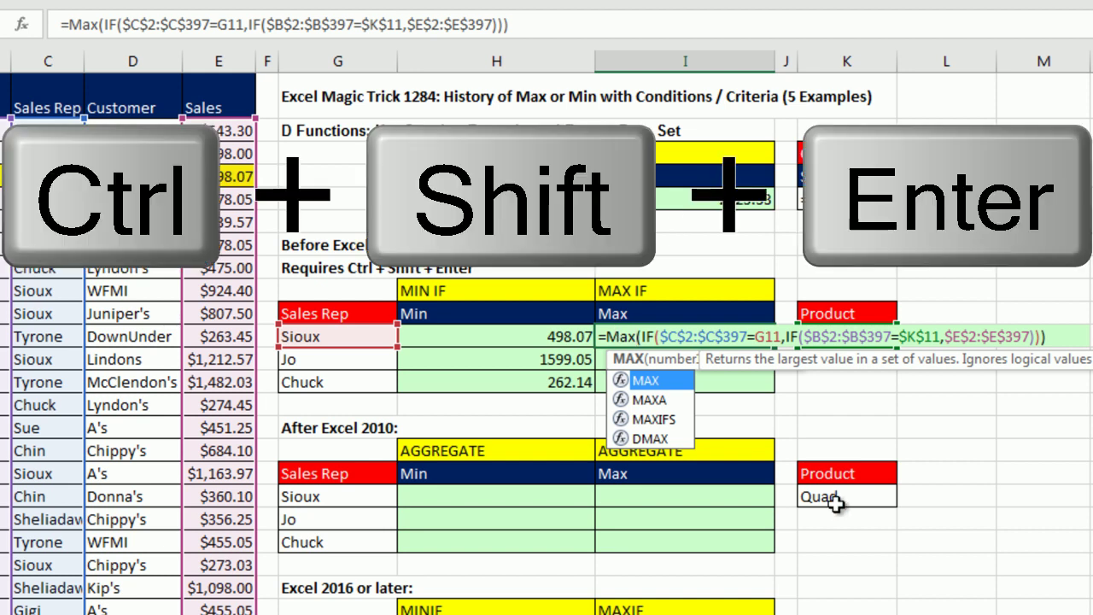
{"action": "key", "text": "ctrl+shift+Return"}
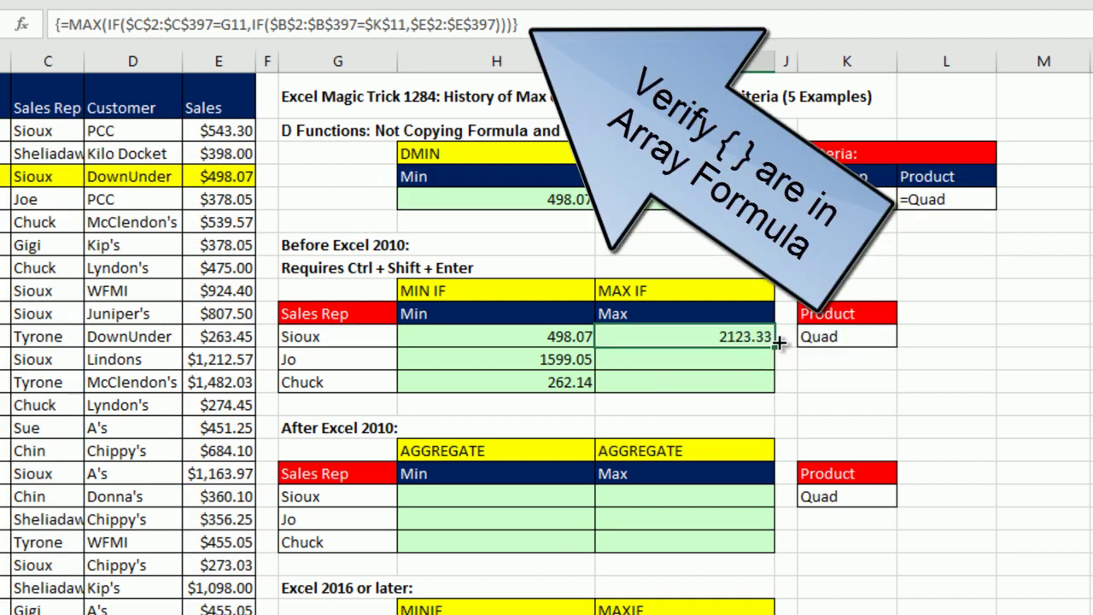
{"action": "double_click", "coordinate": [777, 344]}
Check the cell references of the copied MAX formula in I13 and re-enter it as an array formula
{"action": "left_click", "coordinate": [746, 386]}
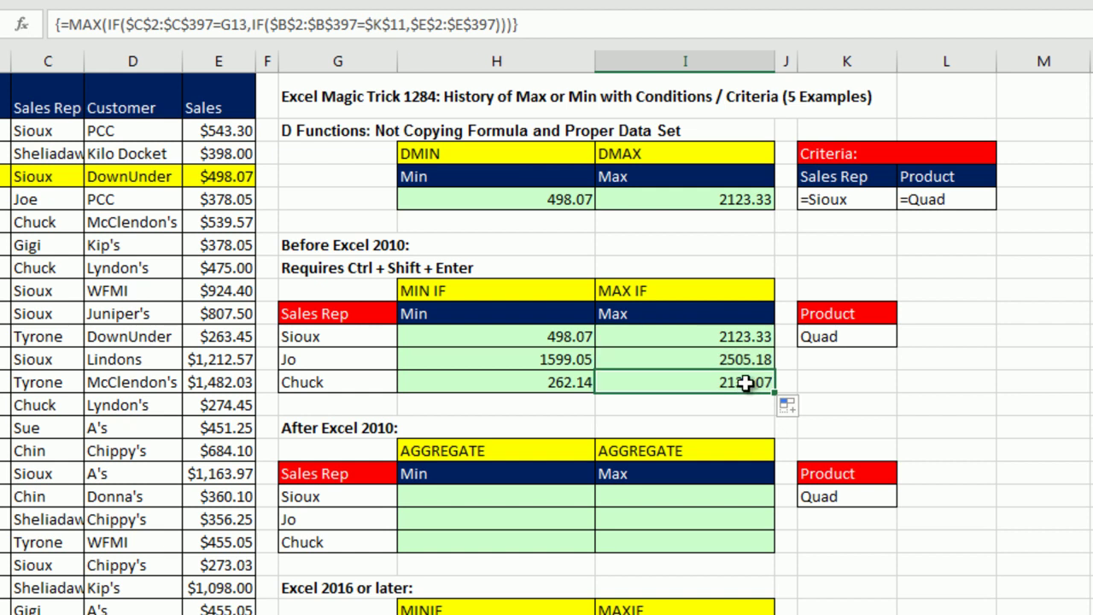
{"action": "key", "text": "F2"}
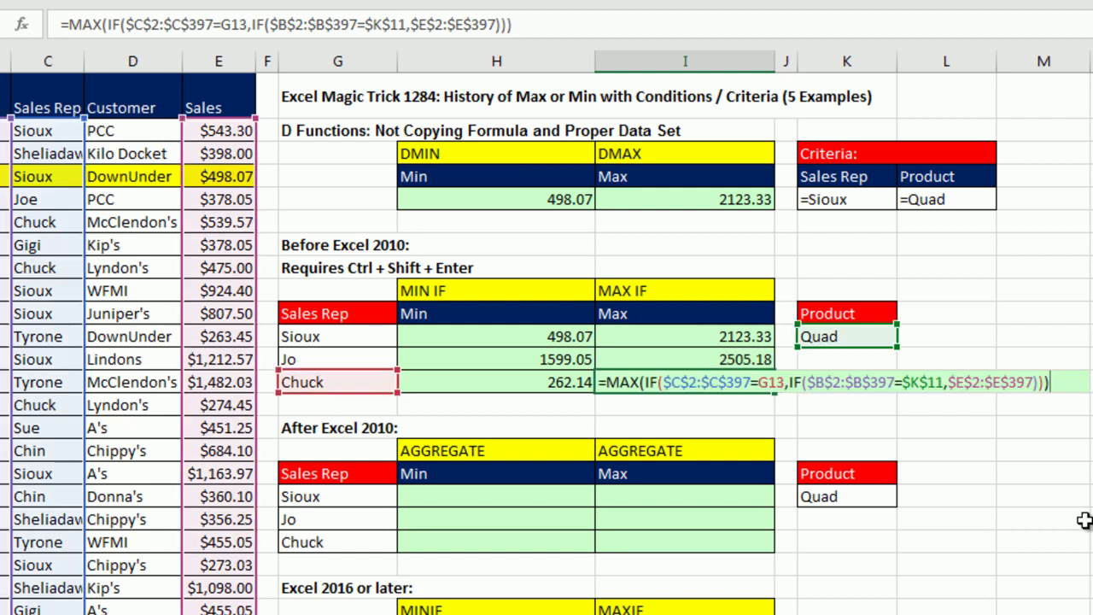
{"action": "key", "text": "ctrl+shift+Return"}
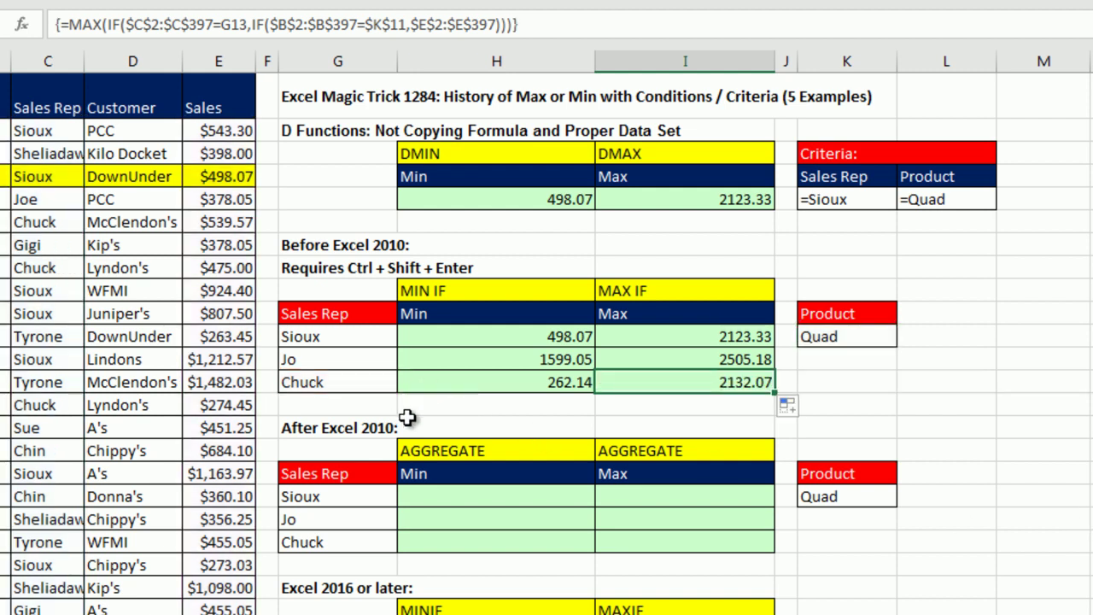
Start an AGGREGATE formula in H18 with function number 15 (SMALL) and option 6 (Ignore error values)
{"action": "left_click", "coordinate": [468, 498]}
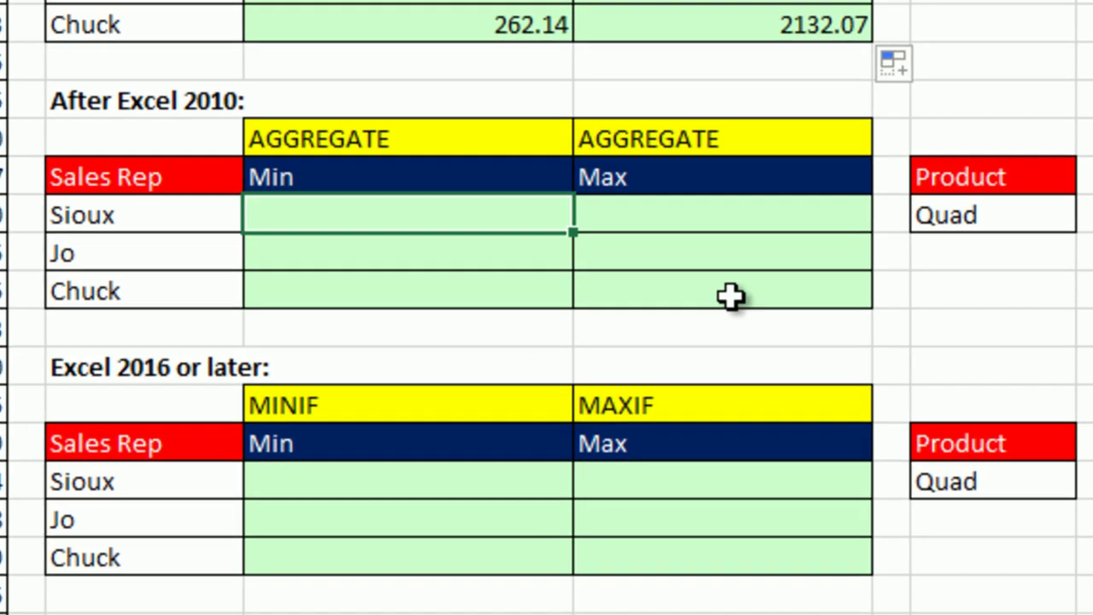
{"action": "type", "text": "=ag"}
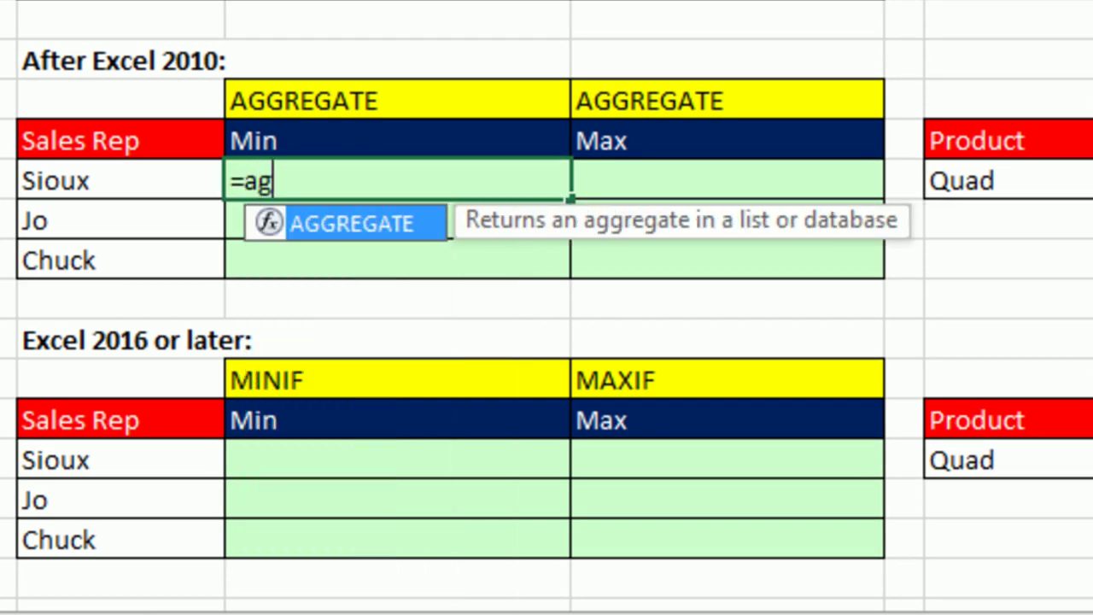
{"action": "key", "text": "Tab"}
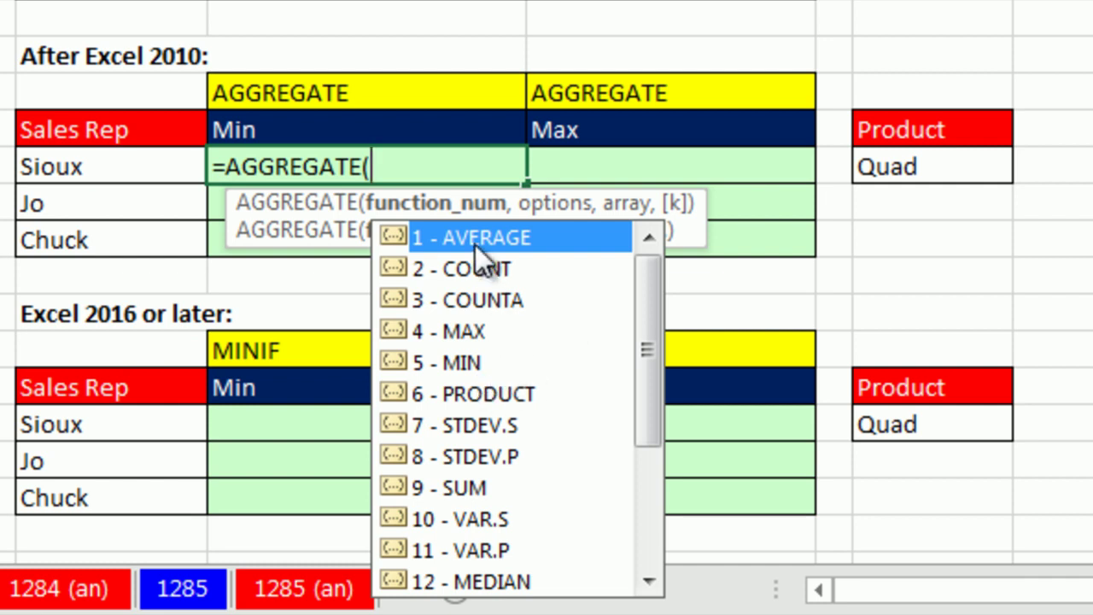
{"action": "left_click_drag", "start_coordinate": [641, 303], "coordinate": [608, 427]}
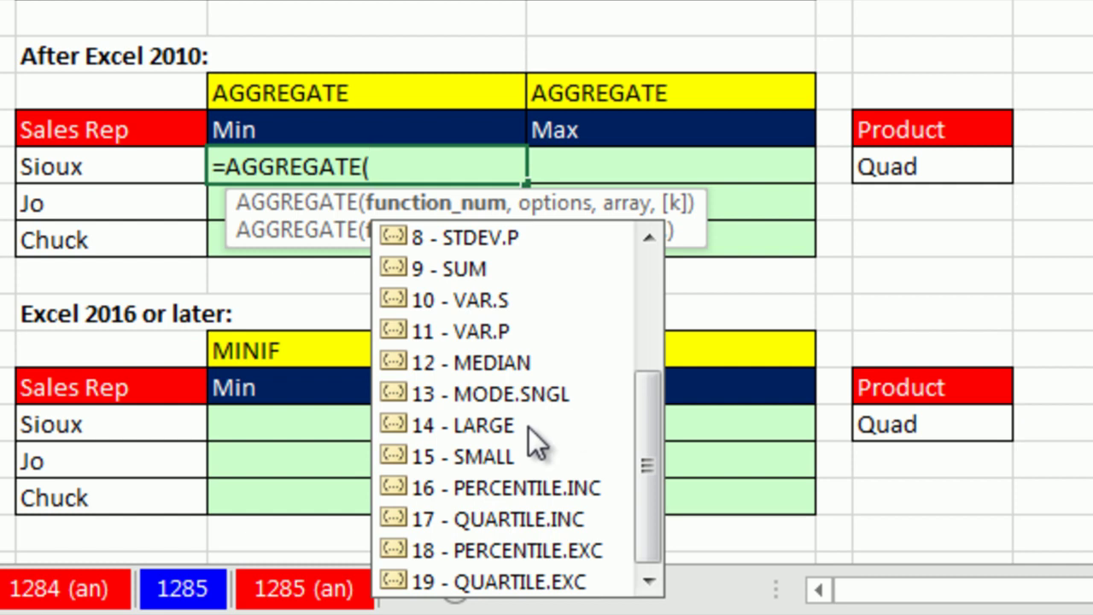
{"action": "double_click", "coordinate": [479, 457]}
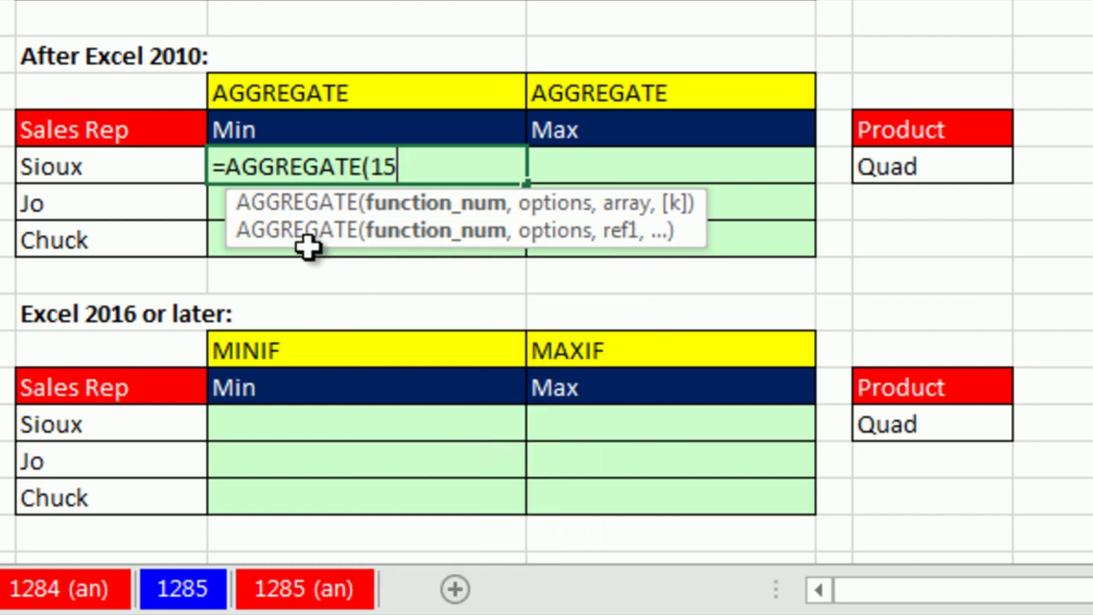
{"action": "type", "text": ","}
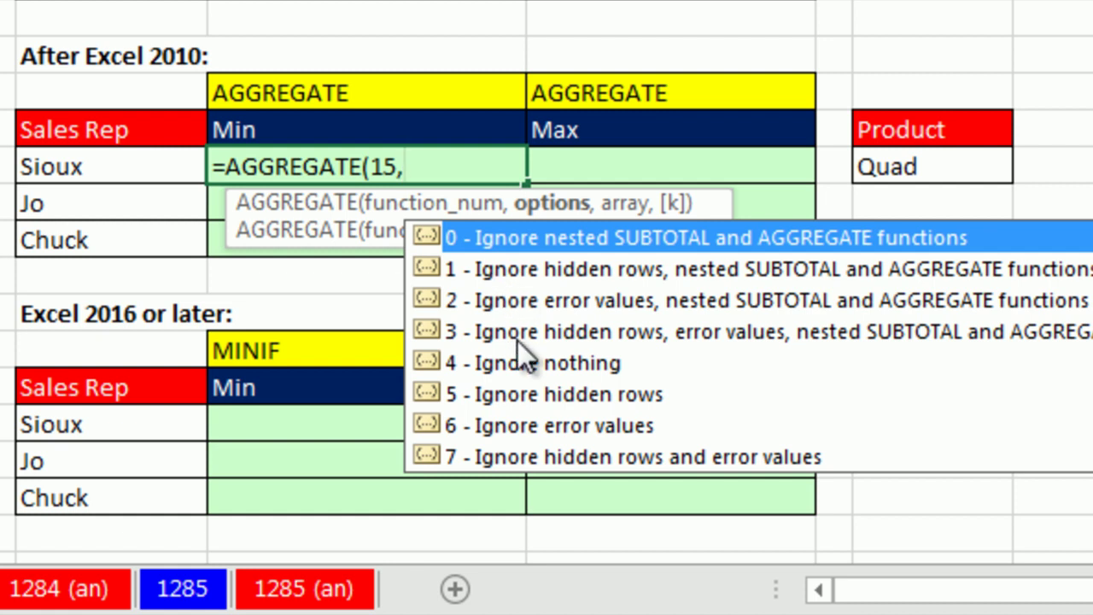
{"action": "double_click", "coordinate": [541, 430]}
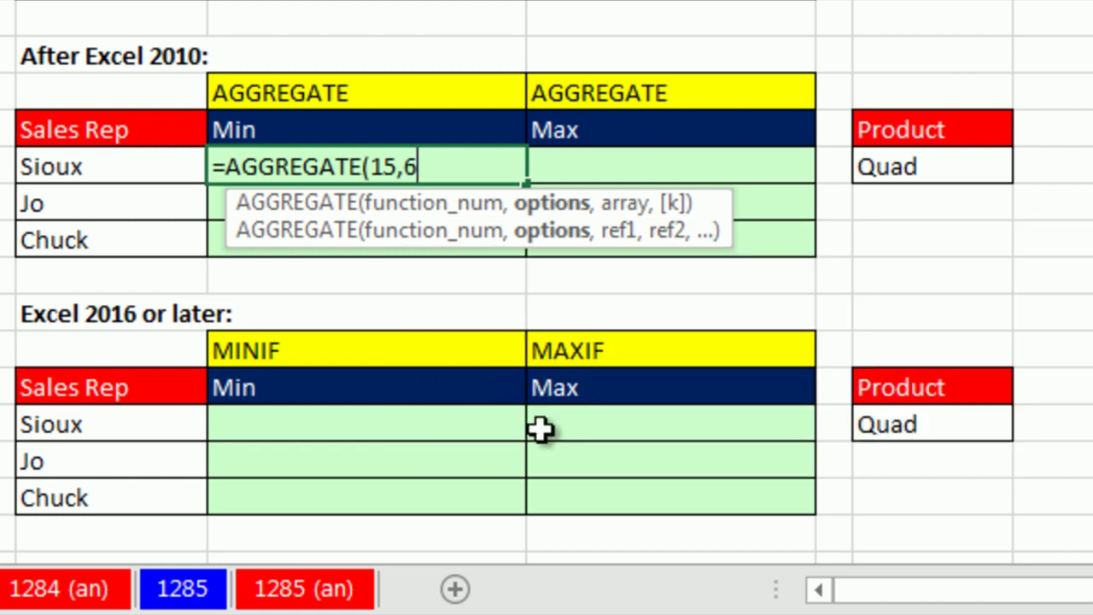
{"action": "type", "text": ","}
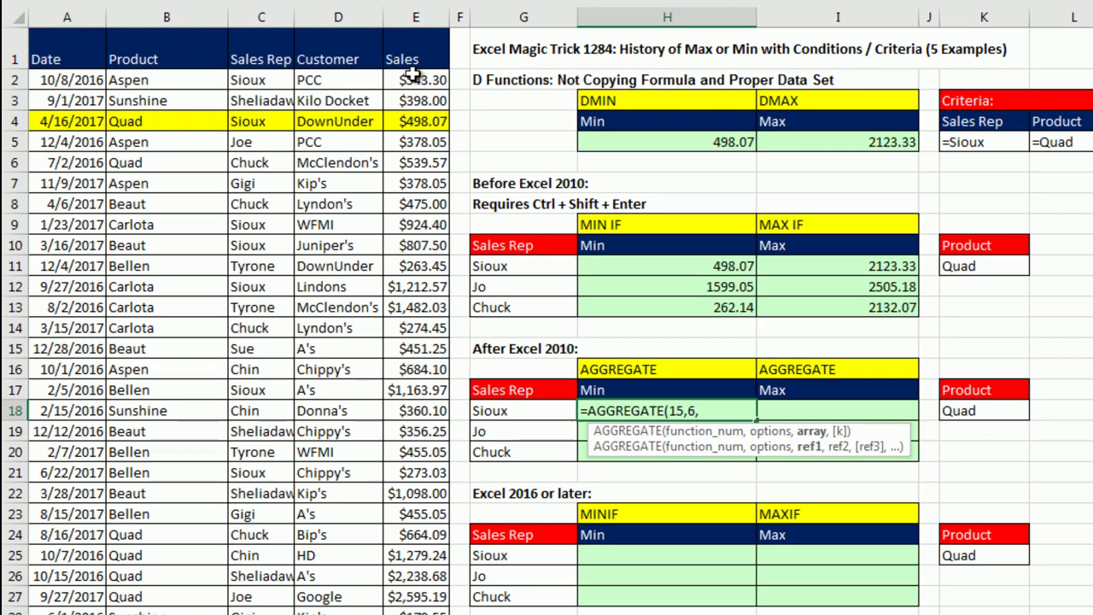
Begin AGGREGATE's array argument with the absolute sales range $E$2:$E$397 and a division by a double-parenthesised divisor
{"action": "left_click", "coordinate": [413, 80]}
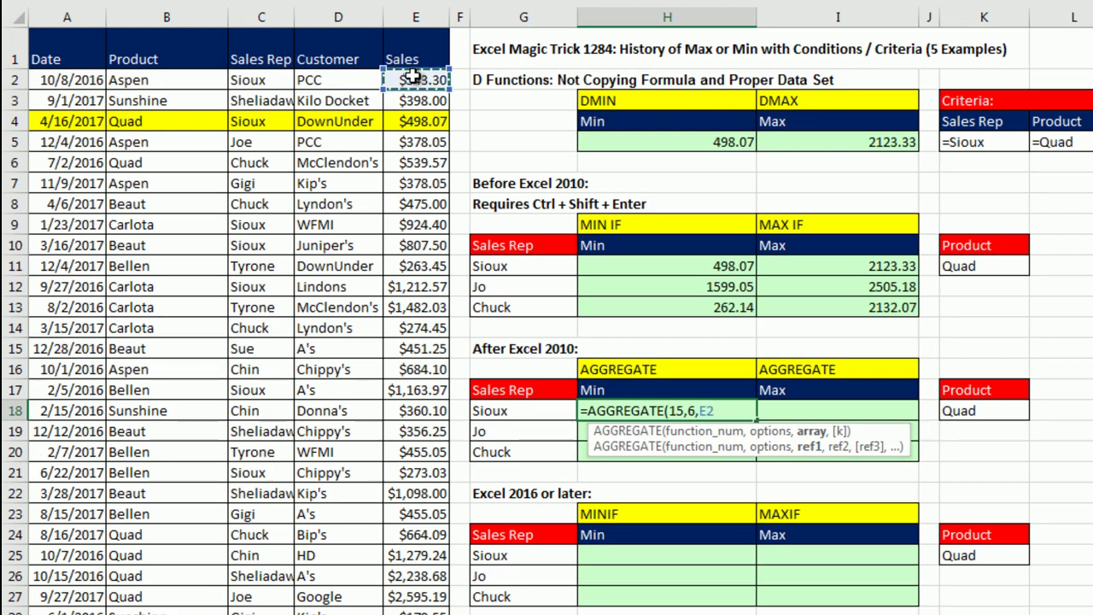
{"action": "key", "text": "ctrl+shift+Down"}
{"action": "key", "text": "F4"}
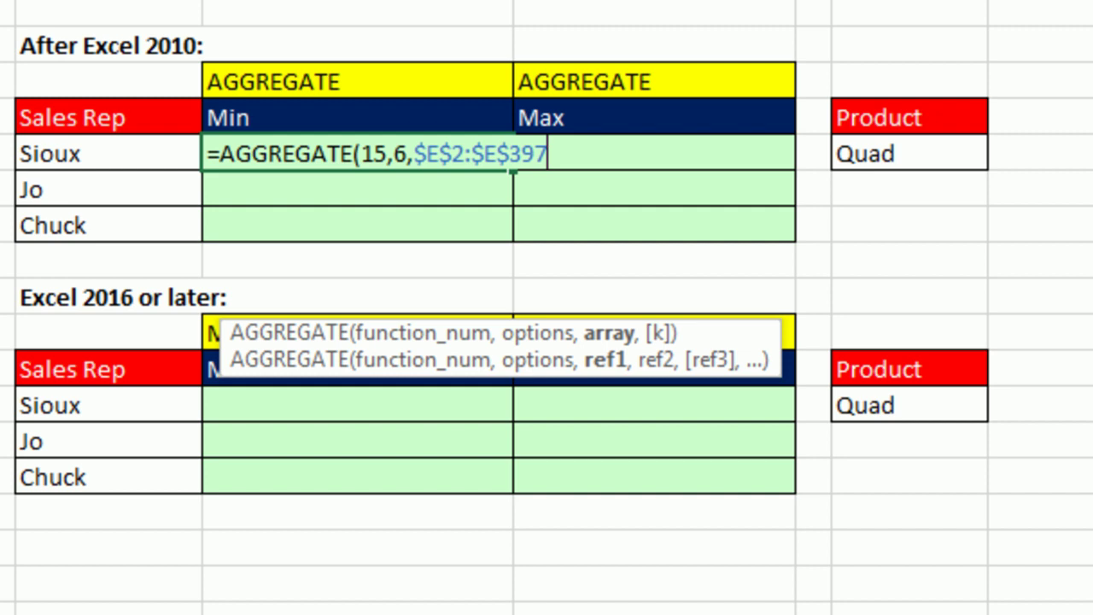
{"action": "type", "text": "/(("}
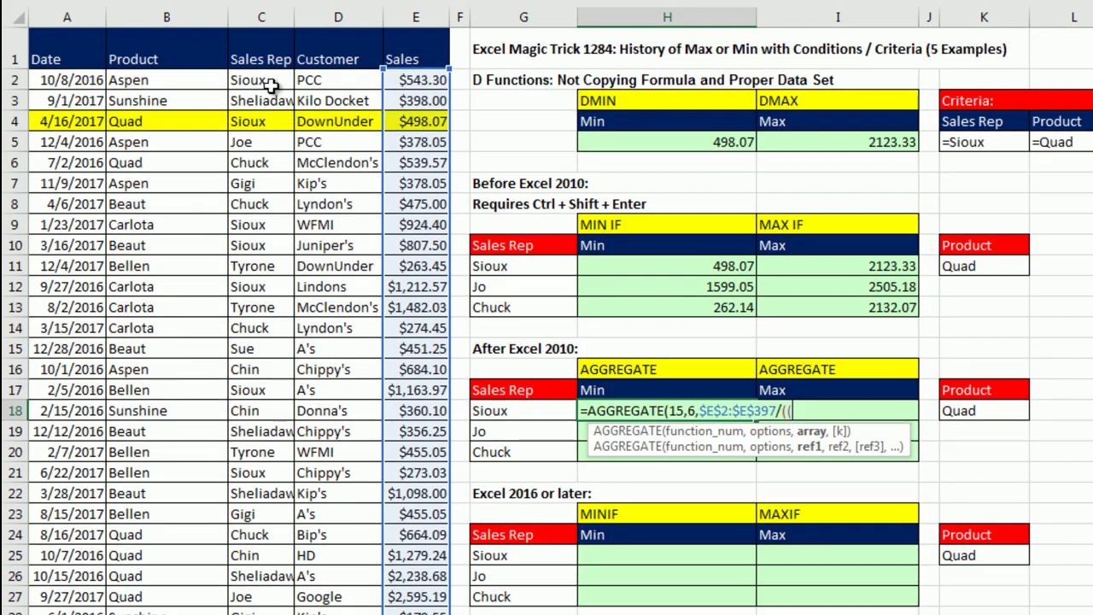
Add the sales rep condition $C$2:$C$397=G18 to the divisor and close its parenthesis
{"action": "left_click", "coordinate": [269, 83]}
{"action": "key", "text": "ctrl+shift+Down"}
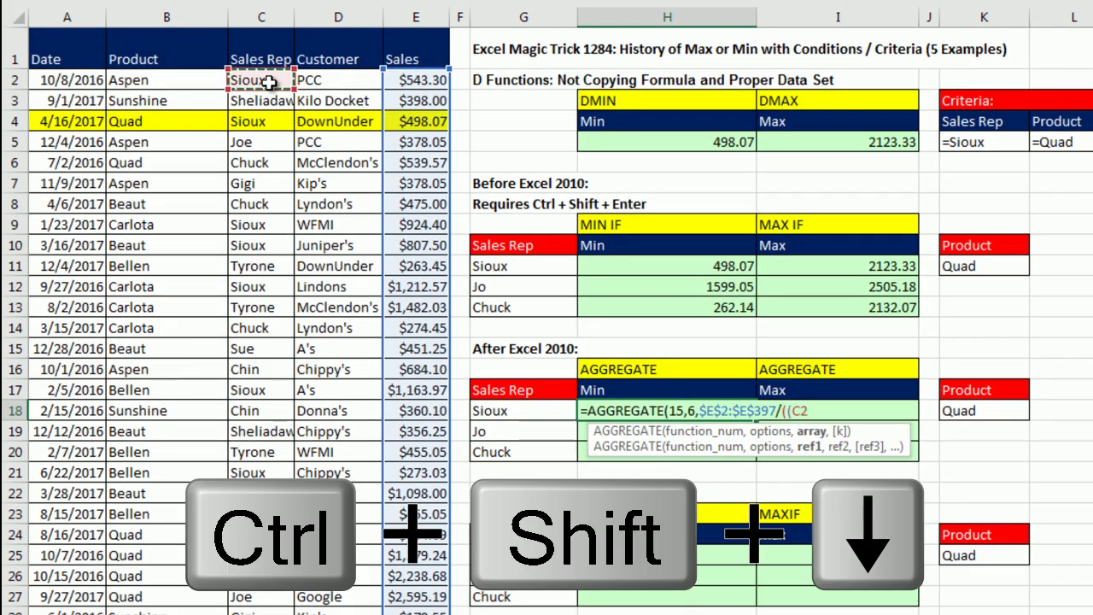
{"action": "key", "text": "F4"}
{"action": "type", "text": "="}
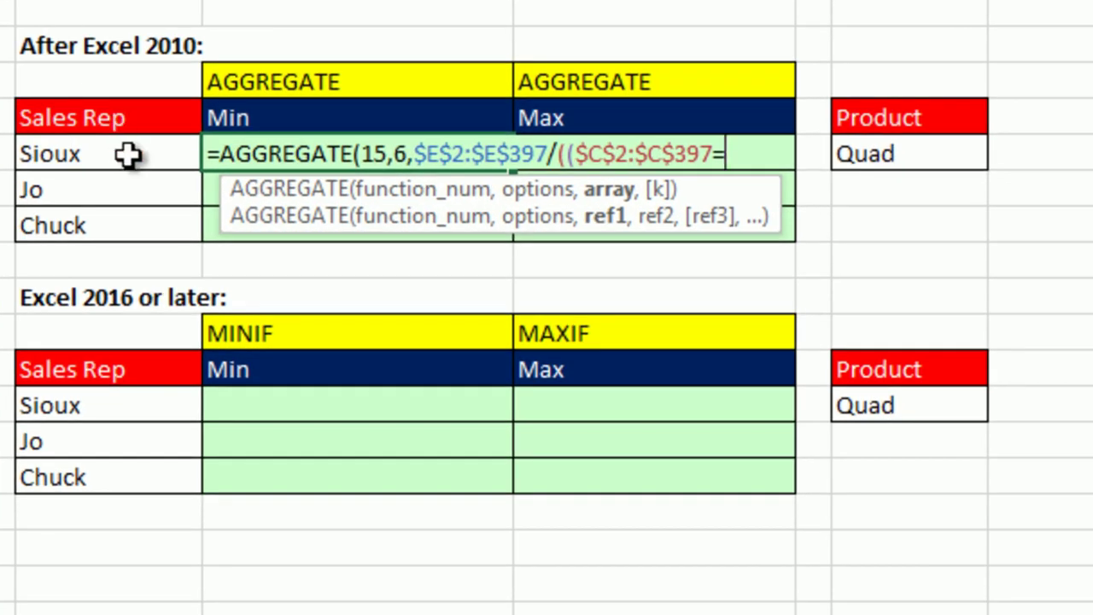
{"action": "left_click", "coordinate": [128, 154]}
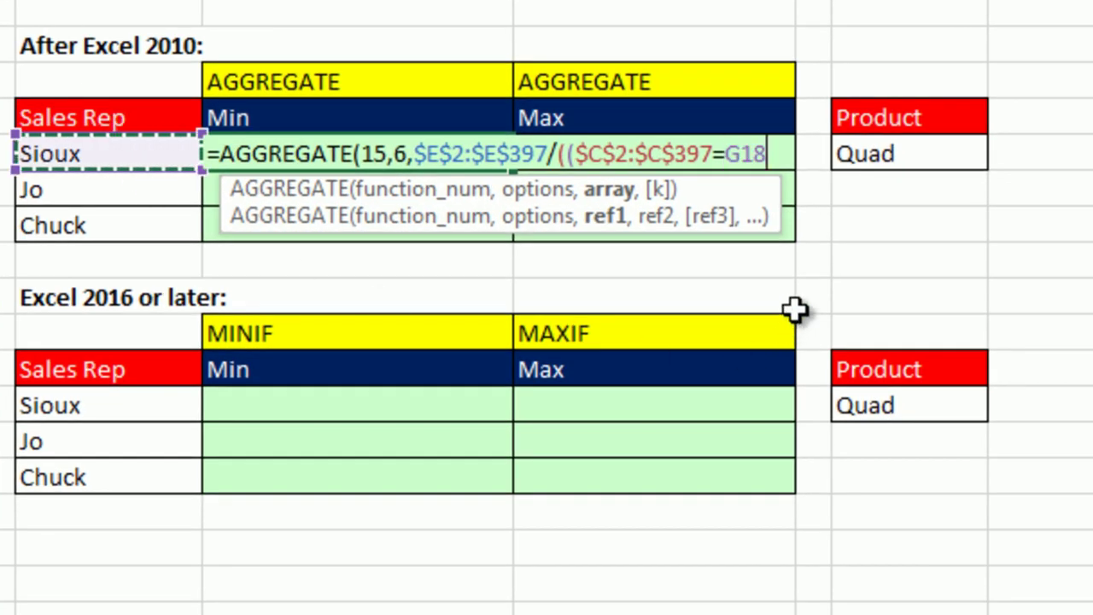
{"action": "type", "text": ")"}
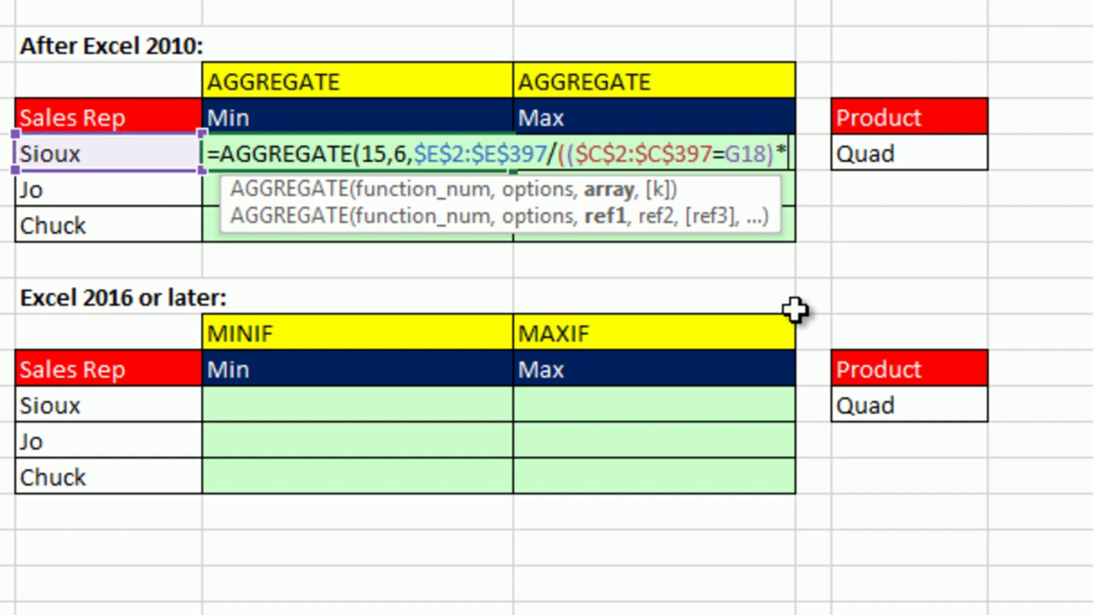
Multiply by the product condition ($B$2:$B$397=$K$18) and close the divisor's parentheses
{"action": "type", "text": "*("}
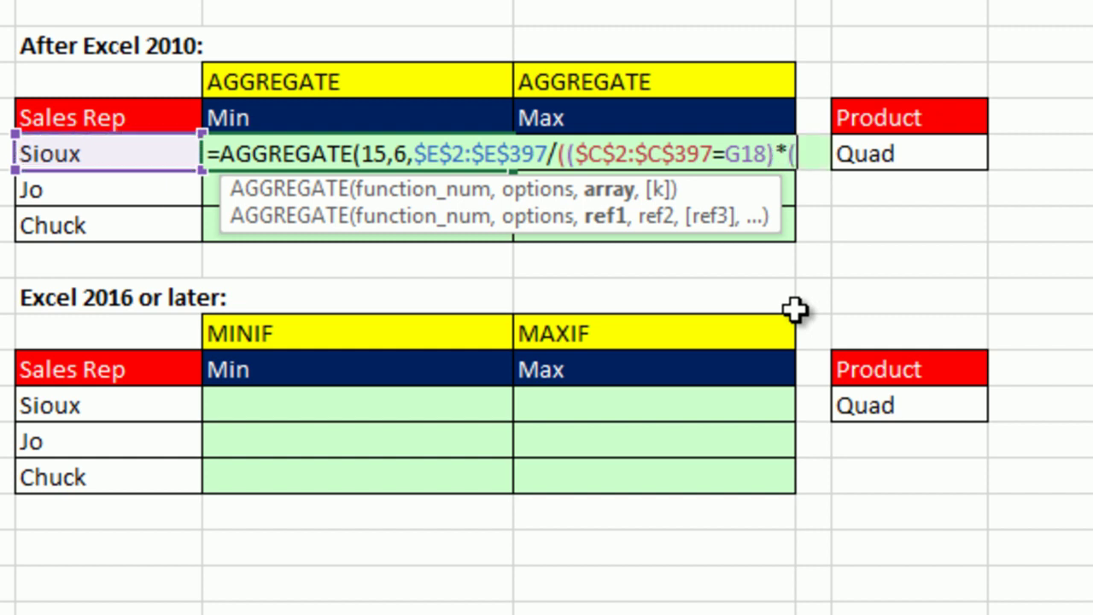
{"action": "scroll", "coordinate": [794, 312], "scroll_direction": "up", "scroll_amount": 1}
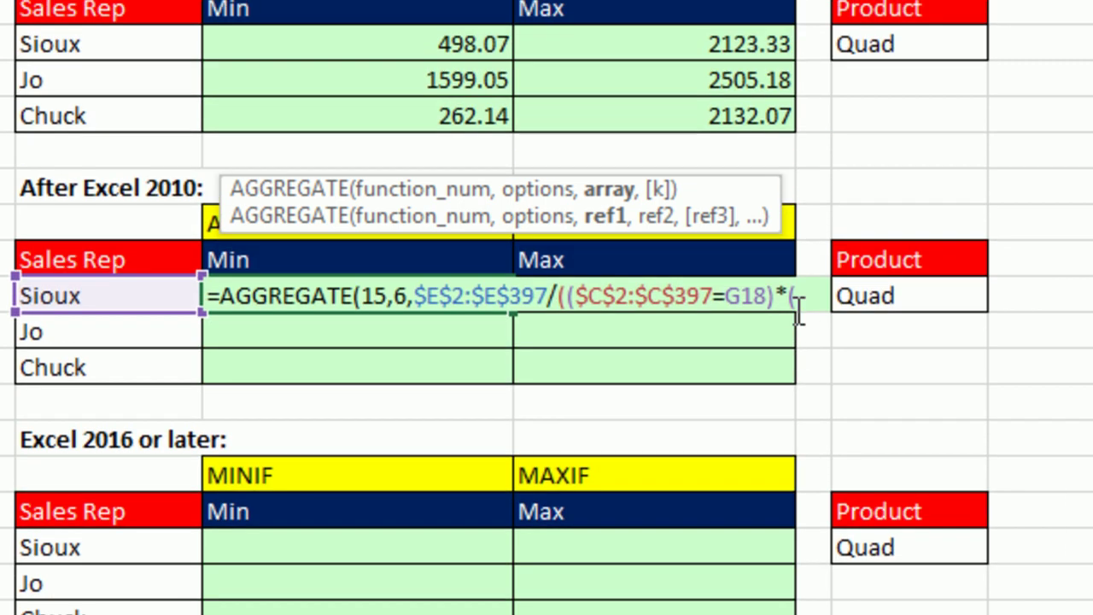
{"action": "type", "text": "B2"}
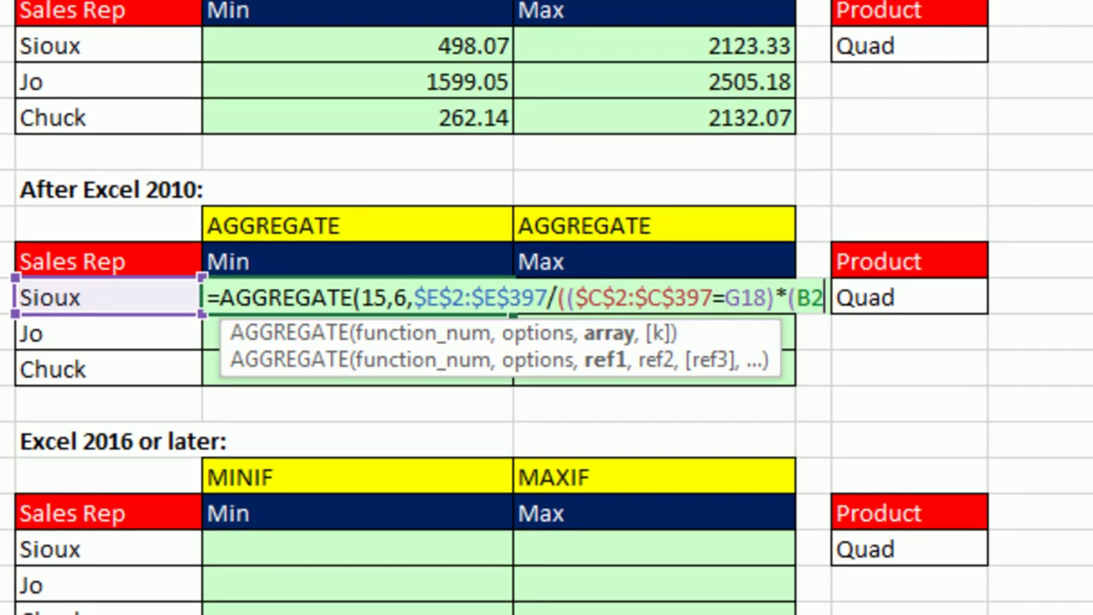
{"action": "key", "text": "ctrl+shift+Down"}
{"action": "key", "text": "F4"}
{"action": "type", "text": "="}
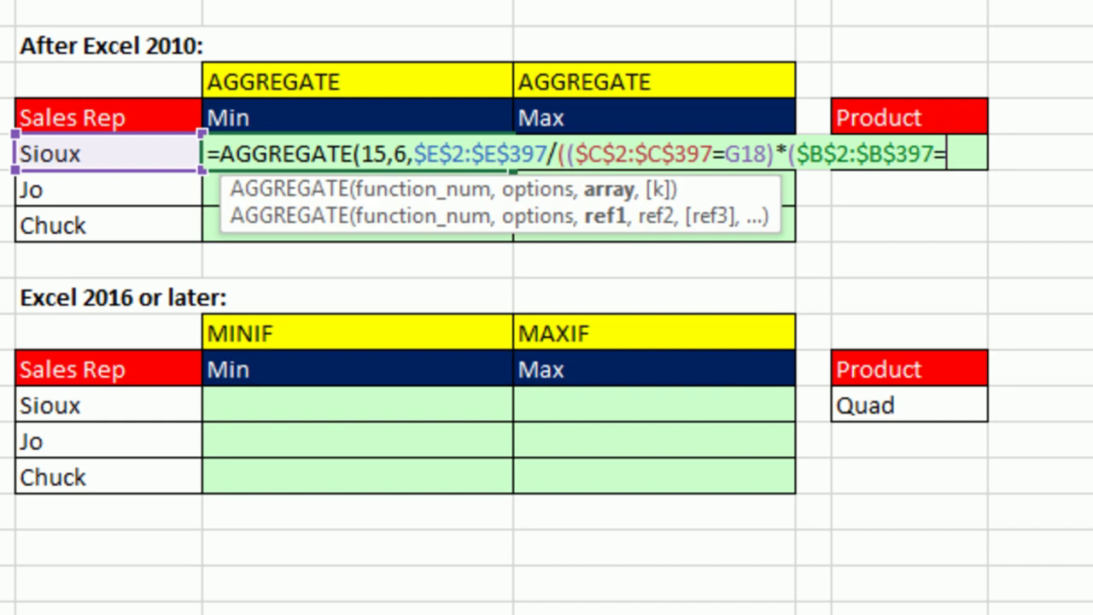
{"action": "key", "text": "Right"}
{"action": "key", "text": "Right"}
{"action": "key", "text": "Right"}
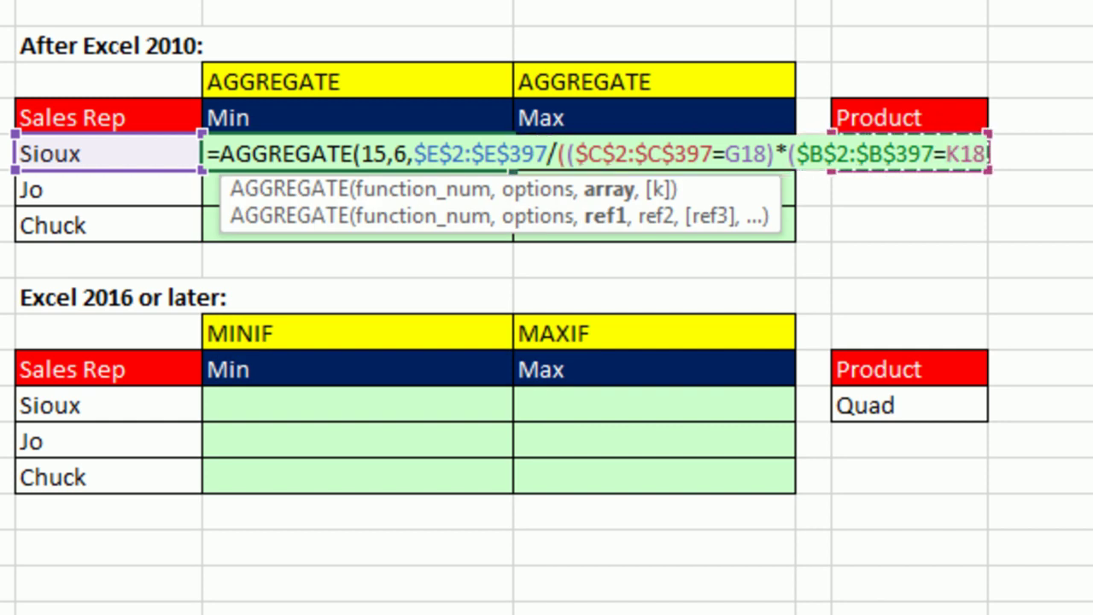
{"action": "key", "text": "F4"}
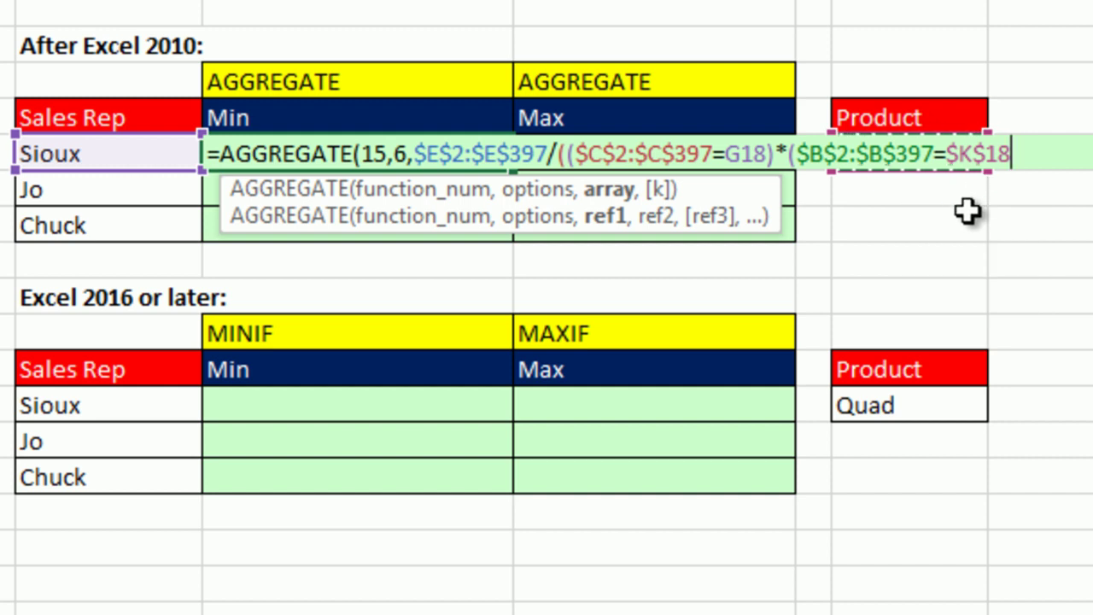
{"action": "type", "text": ")"}
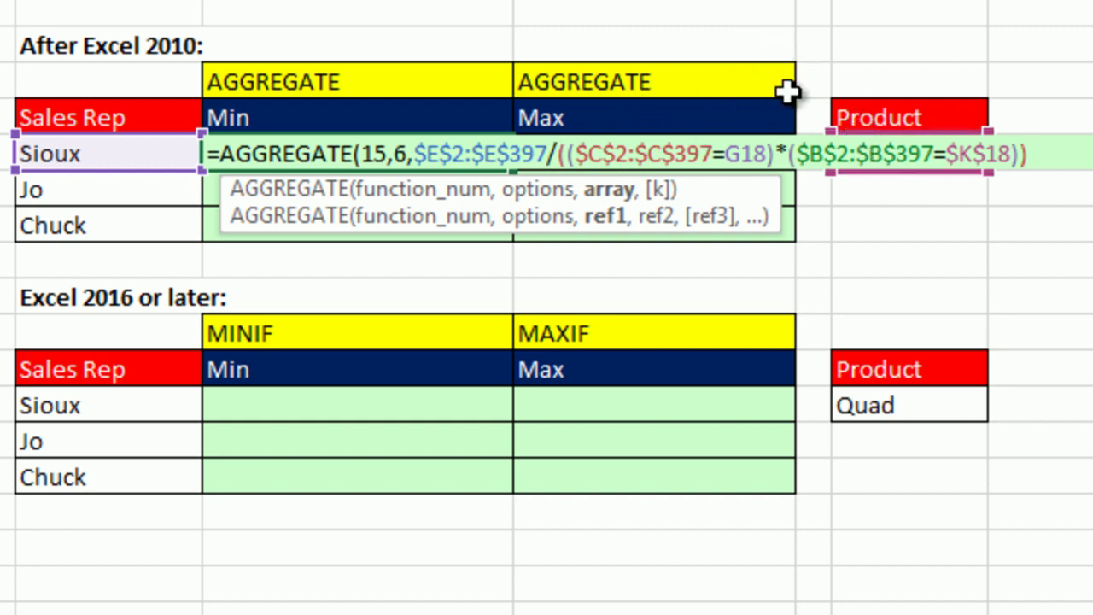
Evaluate the divisor's two multiplied conditions in place to inspect the resulting array, restore the formula text and move the function hint out of the way
{"action": "left_click_drag", "start_coordinate": [559, 155], "coordinate": [1029, 154]}
{"action": "key", "text": "F9"}
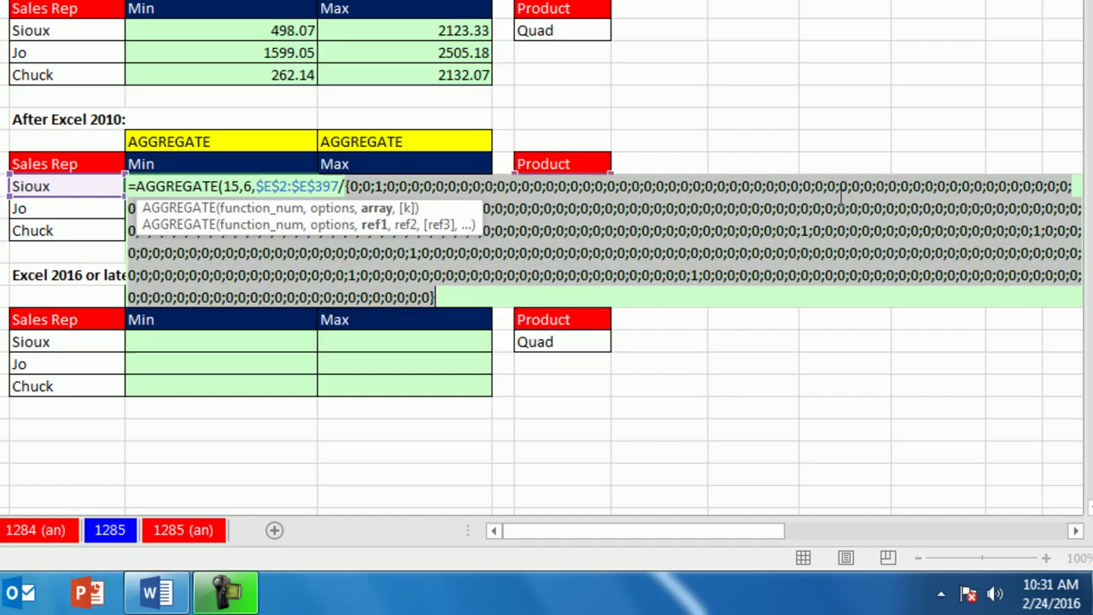
{"action": "left_click_drag", "start_coordinate": [450, 218], "coordinate": [544, 384]}
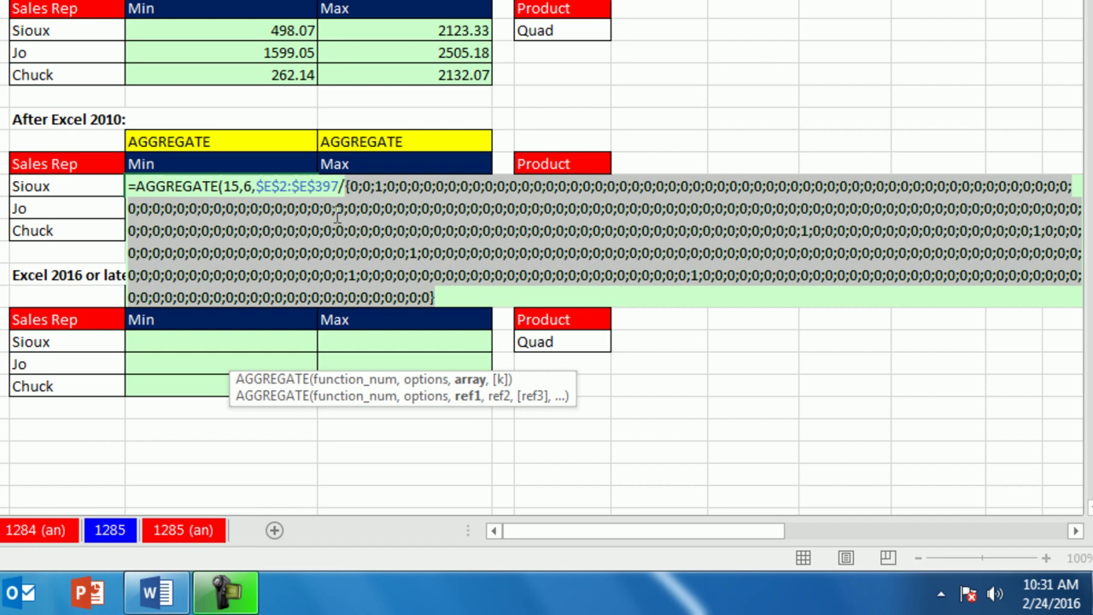
{"action": "key", "text": "ctrl+z"}
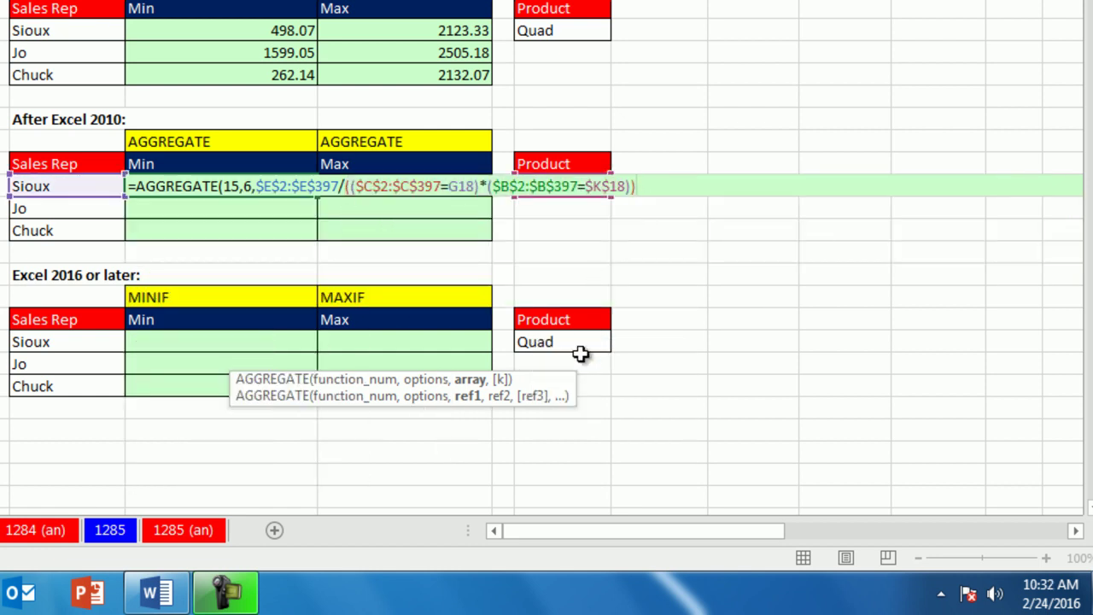
{"action": "left_click_drag", "start_coordinate": [566, 370], "coordinate": [573, 249]}
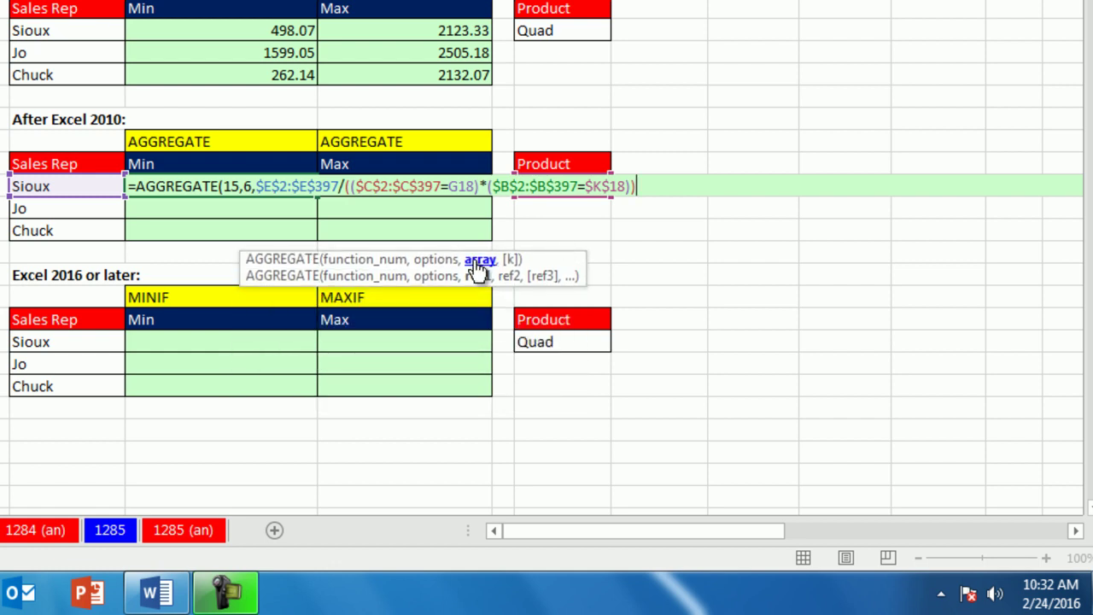
Evaluate AGGREGATE's entire array argument in place to inspect its values, and restore the formula text
{"action": "left_click", "coordinate": [475, 264]}
{"action": "key", "text": "F9"}
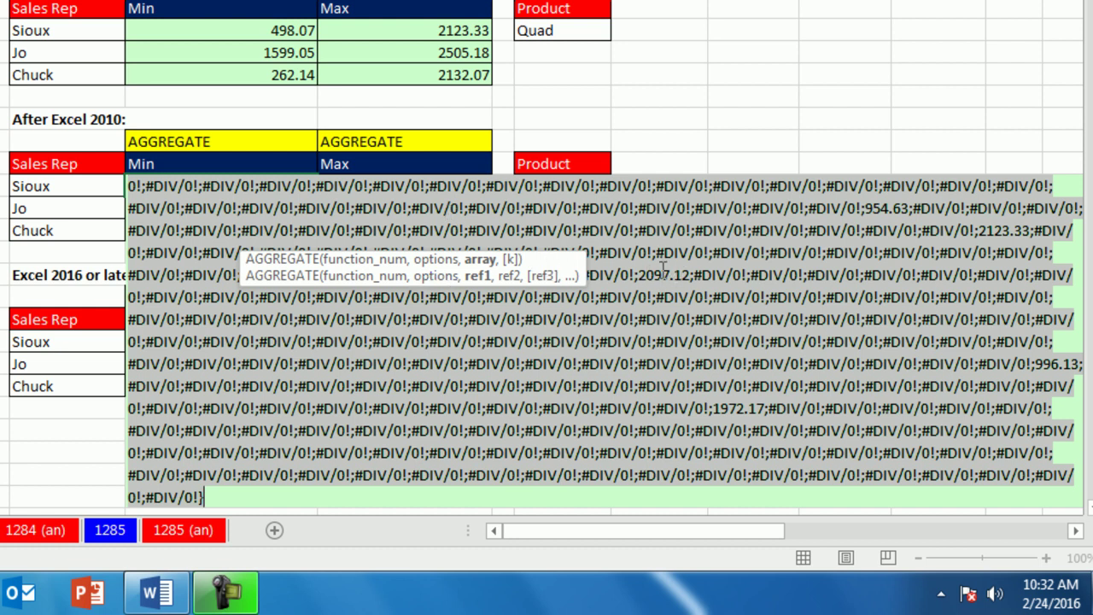
{"action": "key", "text": "ctrl+z"}
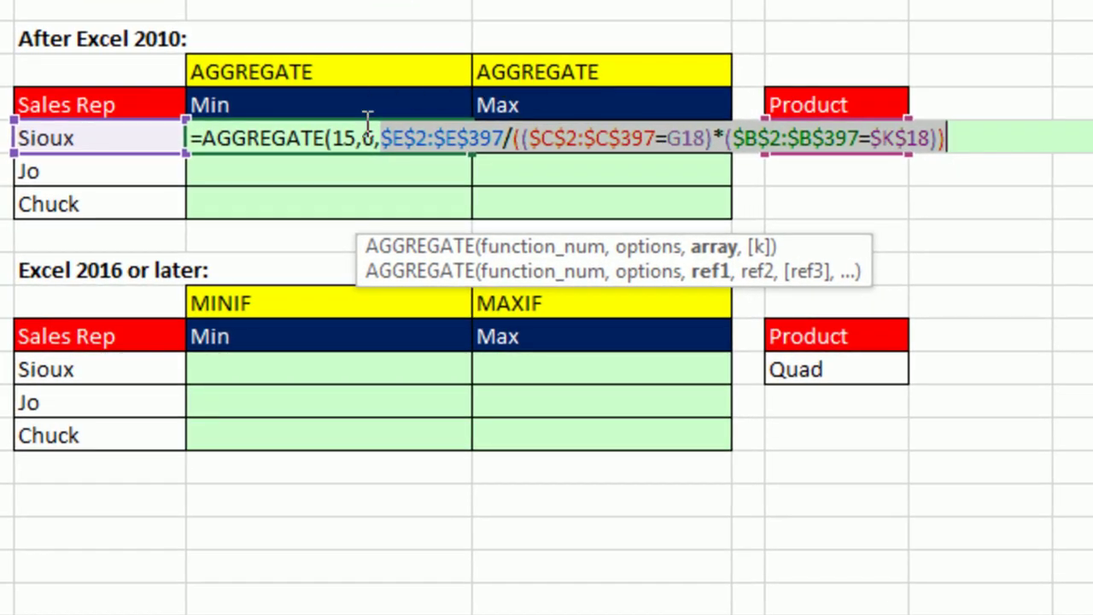
Set AGGREGATE's k argument to 1, enter the minimum formula in H18 and fill it down to H20
{"action": "left_click", "coordinate": [981, 140]}
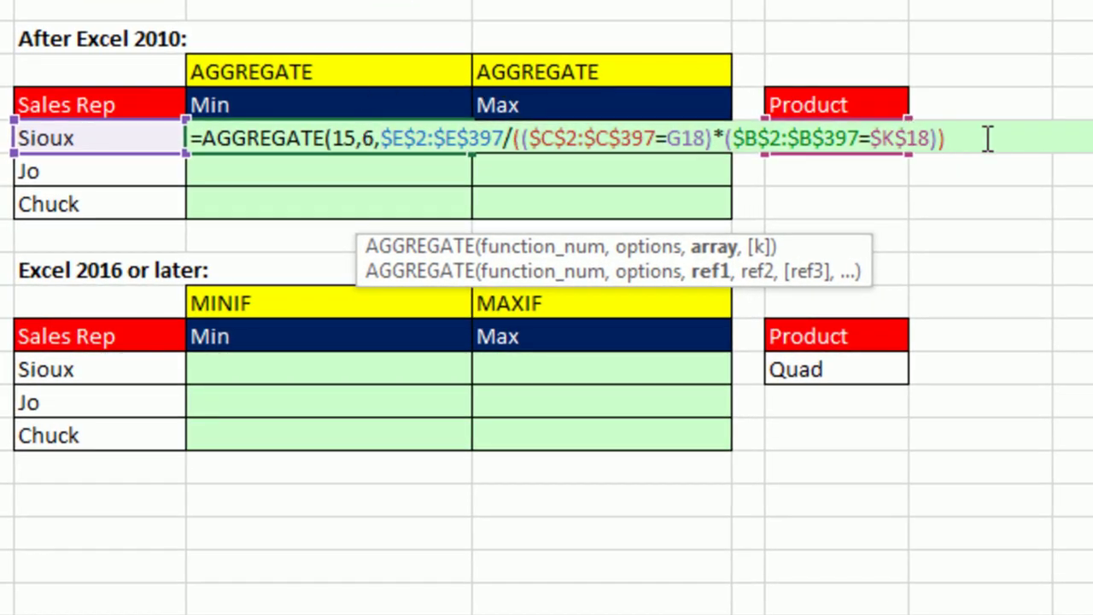
{"action": "type", "text": ","}
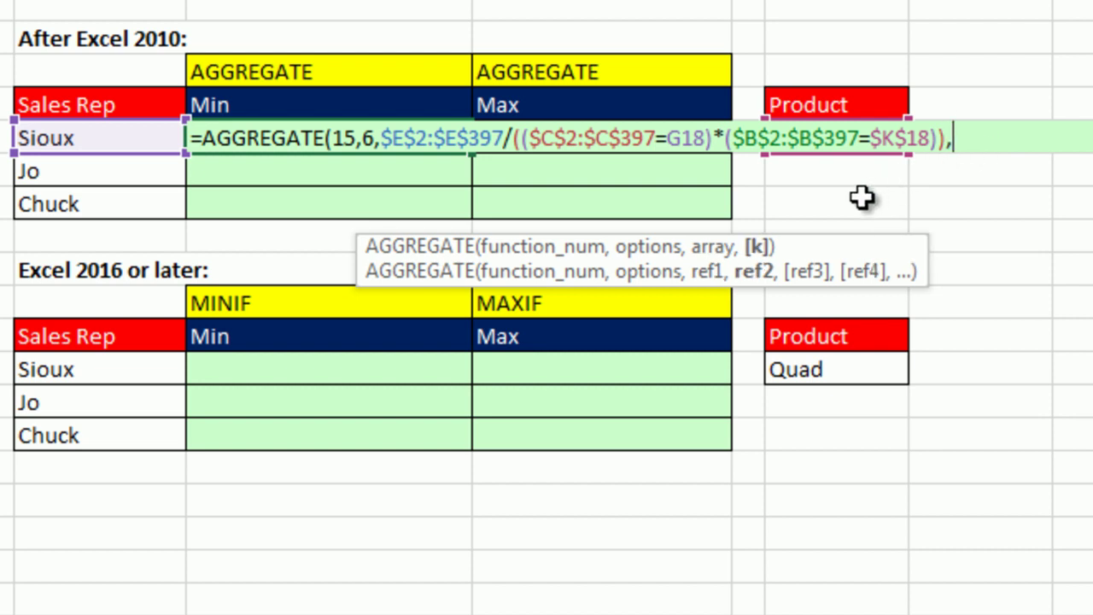
{"action": "type", "text": "1"}
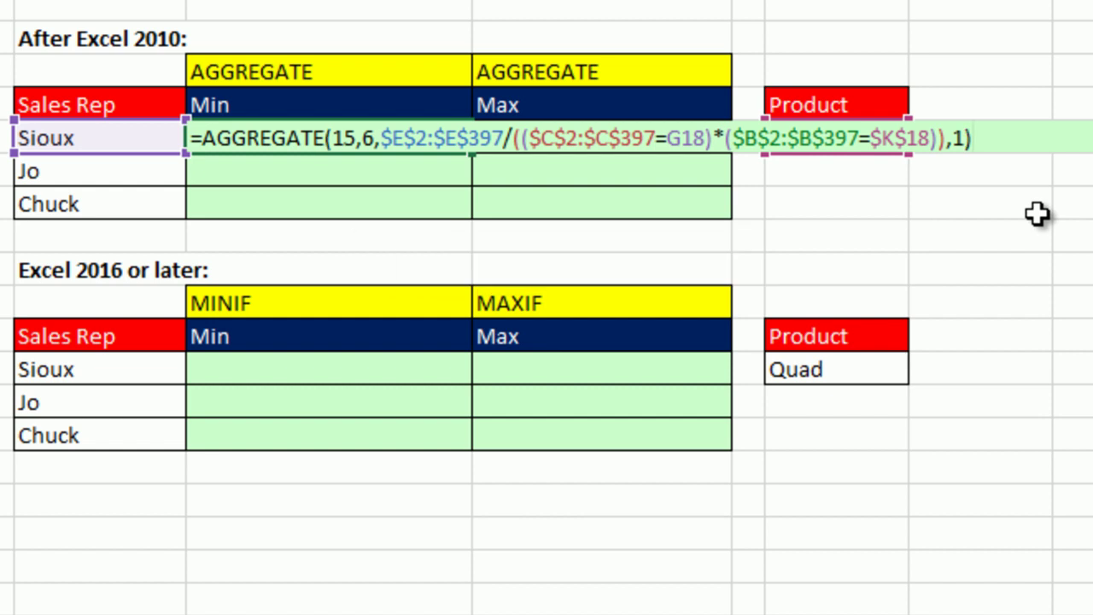
{"action": "key", "text": "ctrl+Return"}
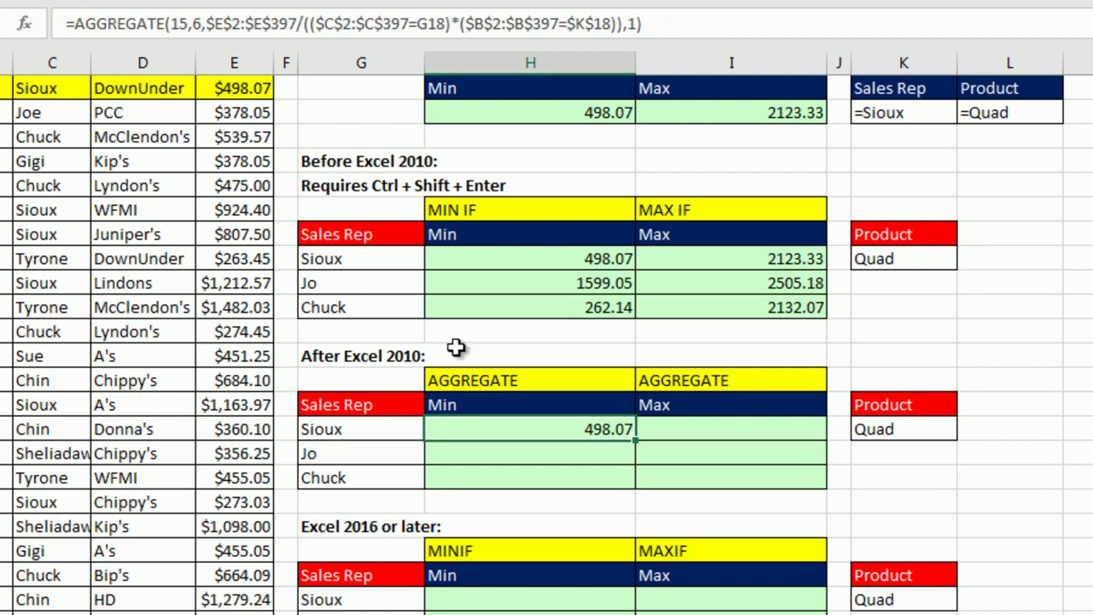
{"action": "left_click_drag", "start_coordinate": [639, 444], "coordinate": [638, 483]}
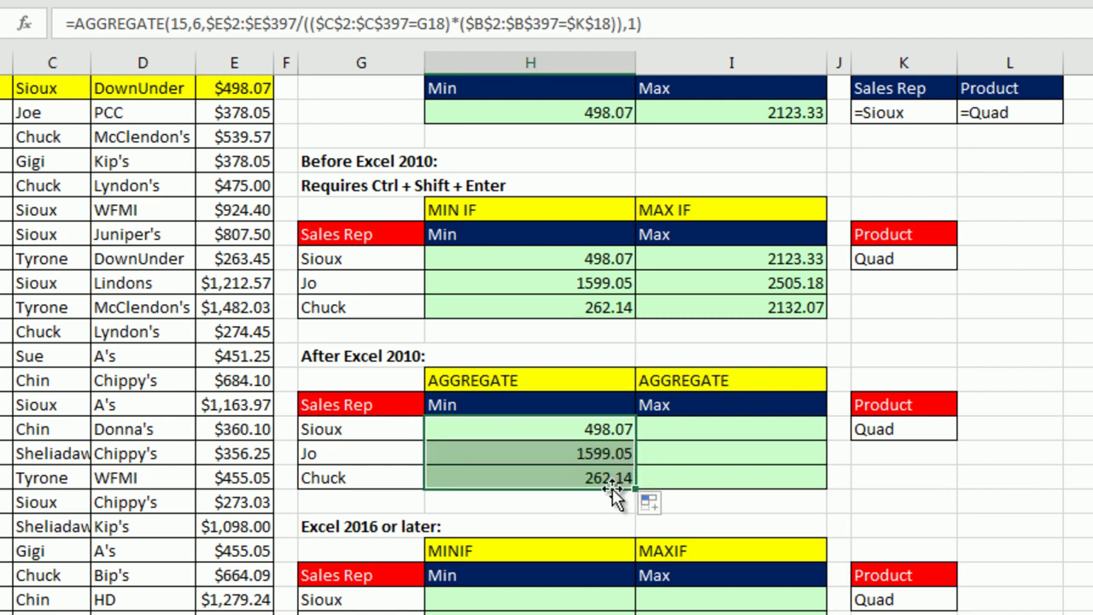
Check the cell references of the copied AGGREGATE minimum formula in H20
{"action": "left_click", "coordinate": [580, 480]}
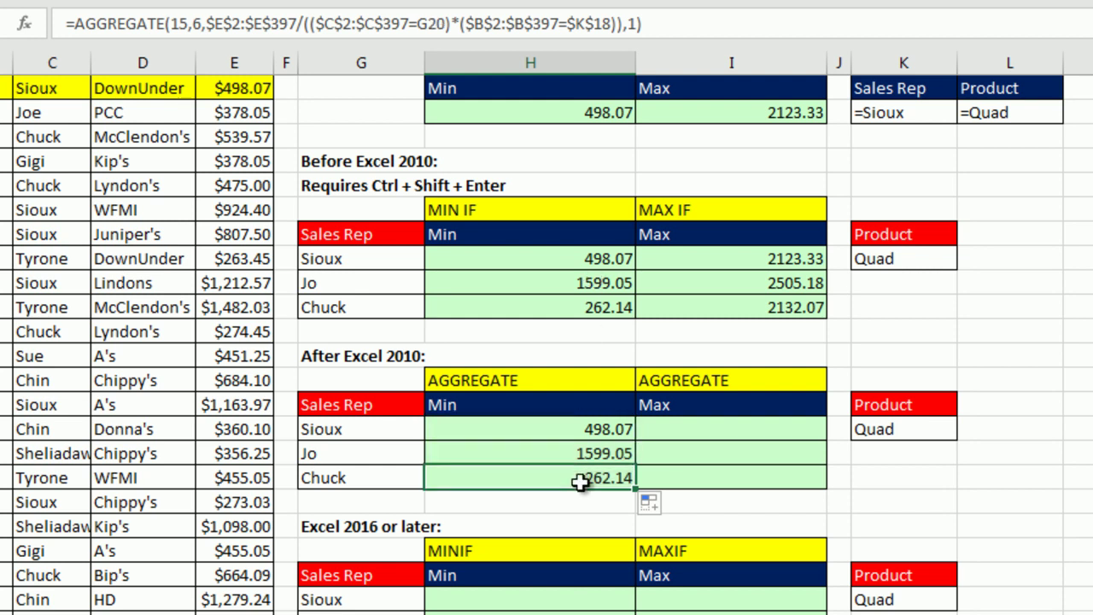
{"action": "key", "text": "F2"}
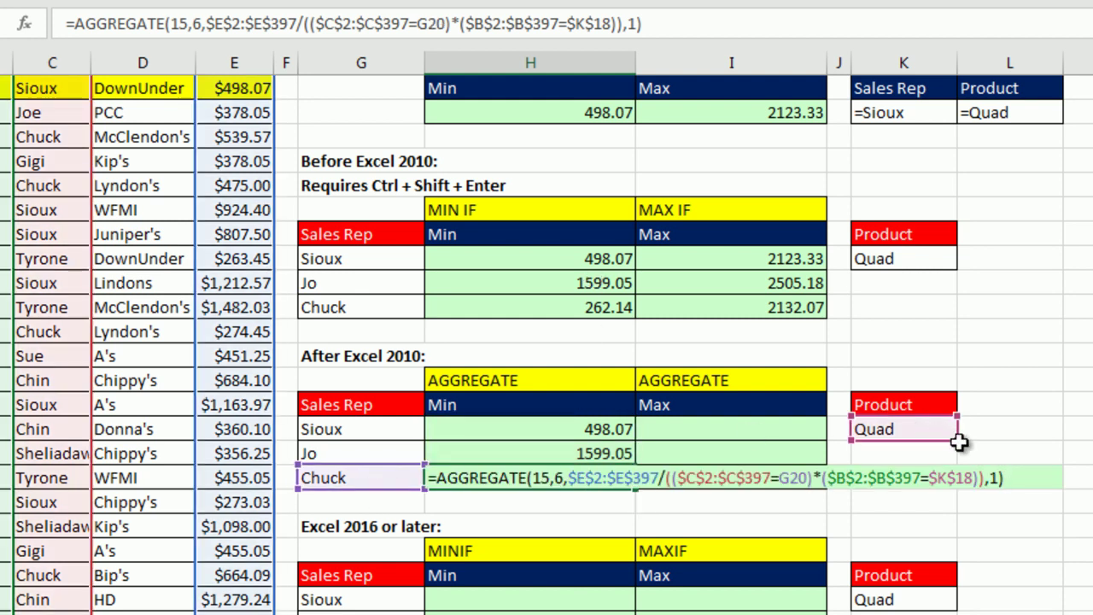
{"action": "key", "text": "Escape"}
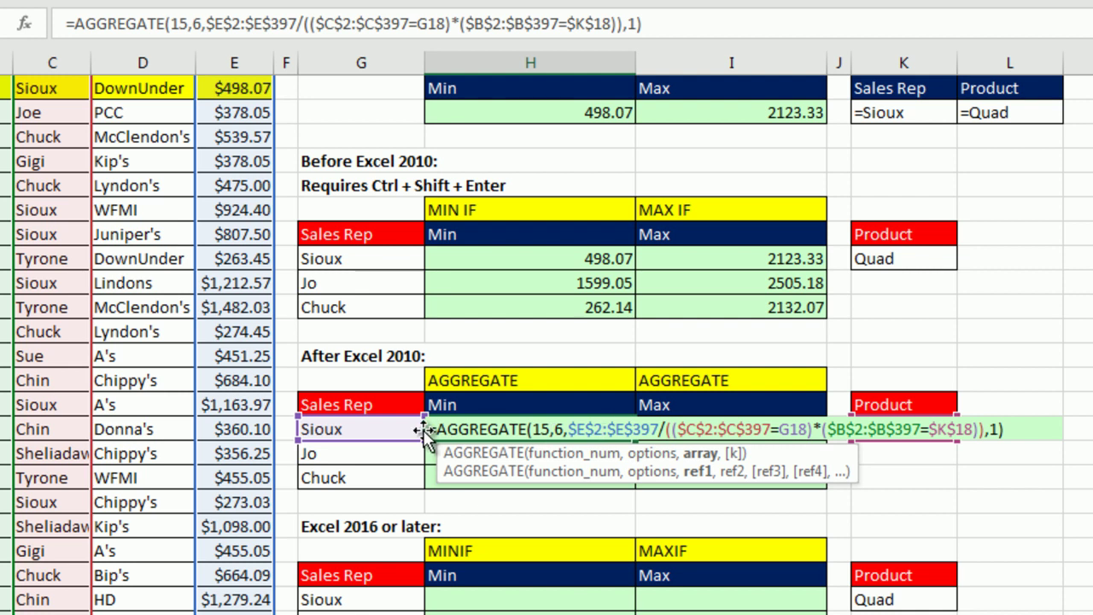
Copy the text of the AGGREGATE formula in H18 into the first Max cell, I18
{"action": "left_click_drag", "start_coordinate": [428, 429], "coordinate": [992, 430]}
{"action": "key", "text": "ctrl+c"}
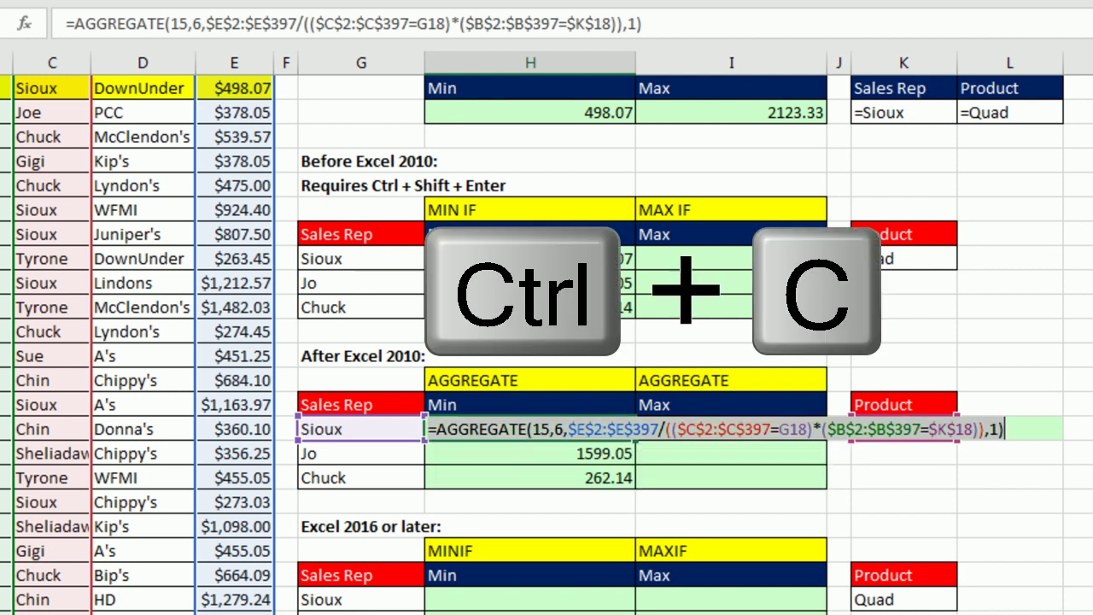
{"action": "key", "text": "Escape"}
{"action": "double_click", "coordinate": [675, 424]}
{"action": "key", "text": "ctrl+v"}
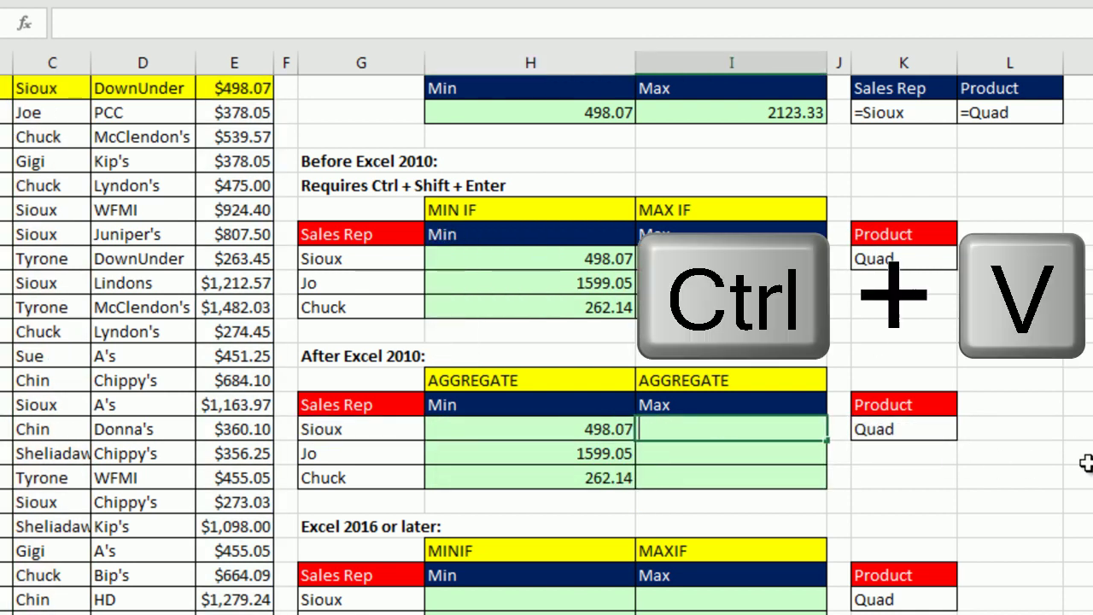
Change the function number in I18's AGGREGATE formula to 14, enter it and fill it down to I20
{"action": "left_click", "coordinate": [759, 430]}
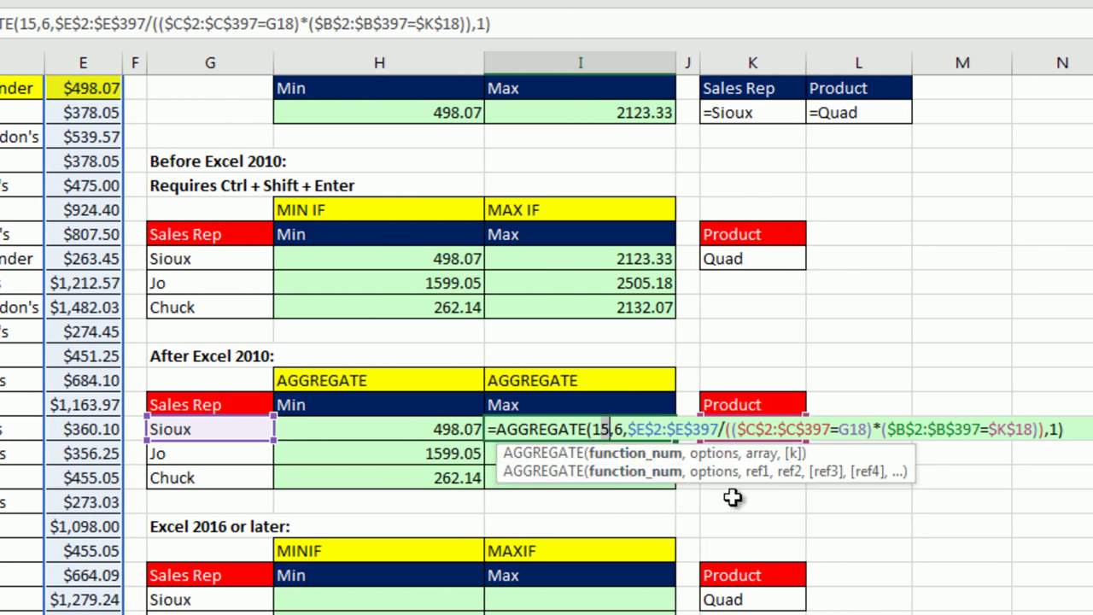
{"action": "key", "text": "BackSpace"}
{"action": "type", "text": "4"}
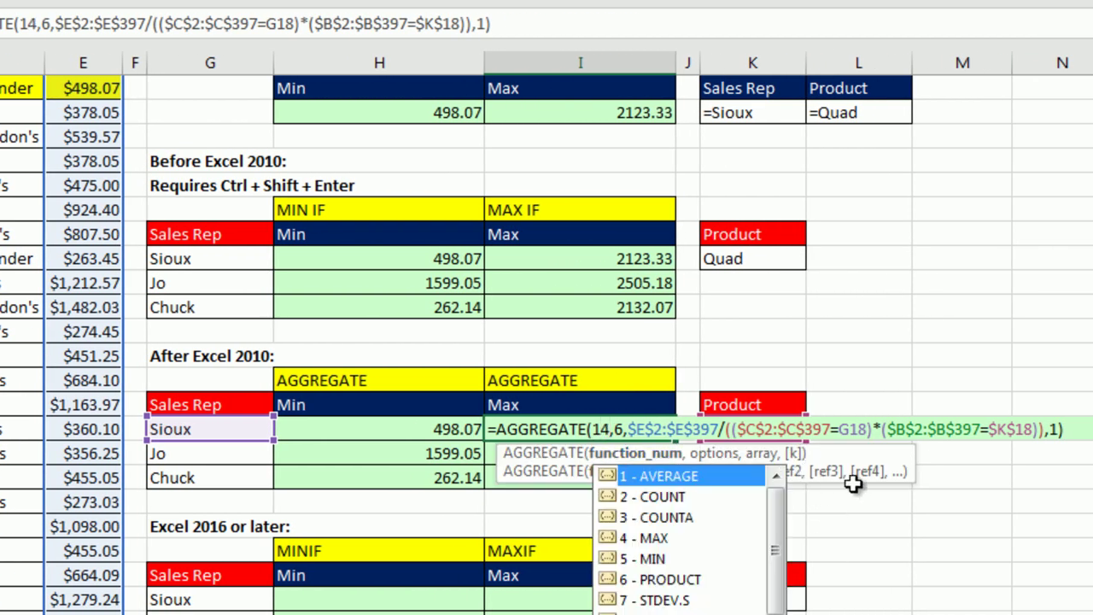
{"action": "key", "text": "ctrl+Return"}
{"action": "double_click", "coordinate": [675, 440]}
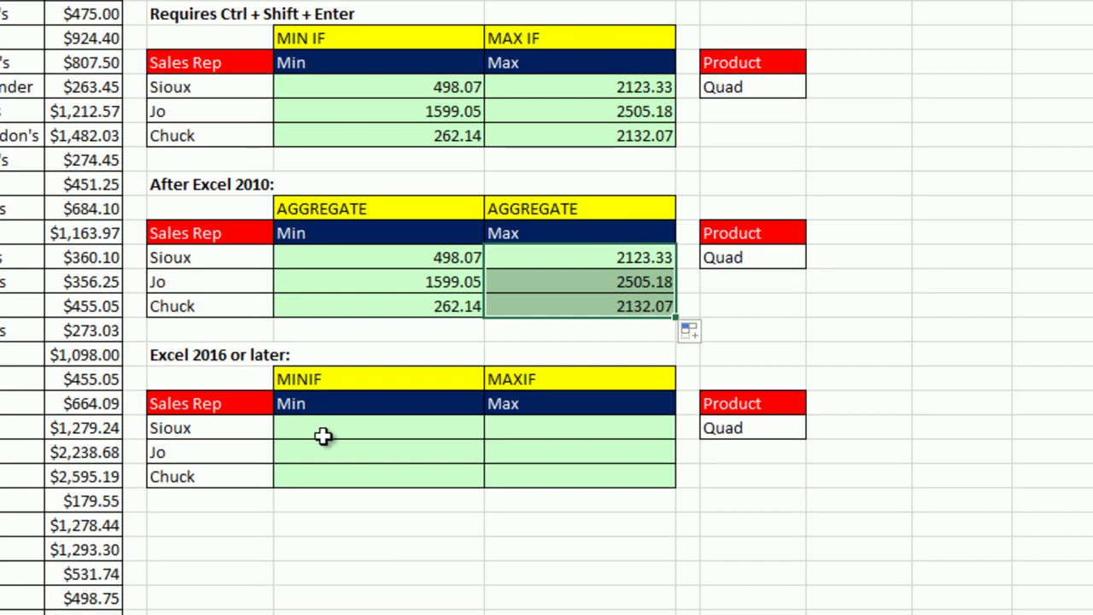
Start a MINIFS formula in H25 with the absolute sales range $E$2:$E$397 as the min_range
{"action": "left_click", "coordinate": [323, 436]}
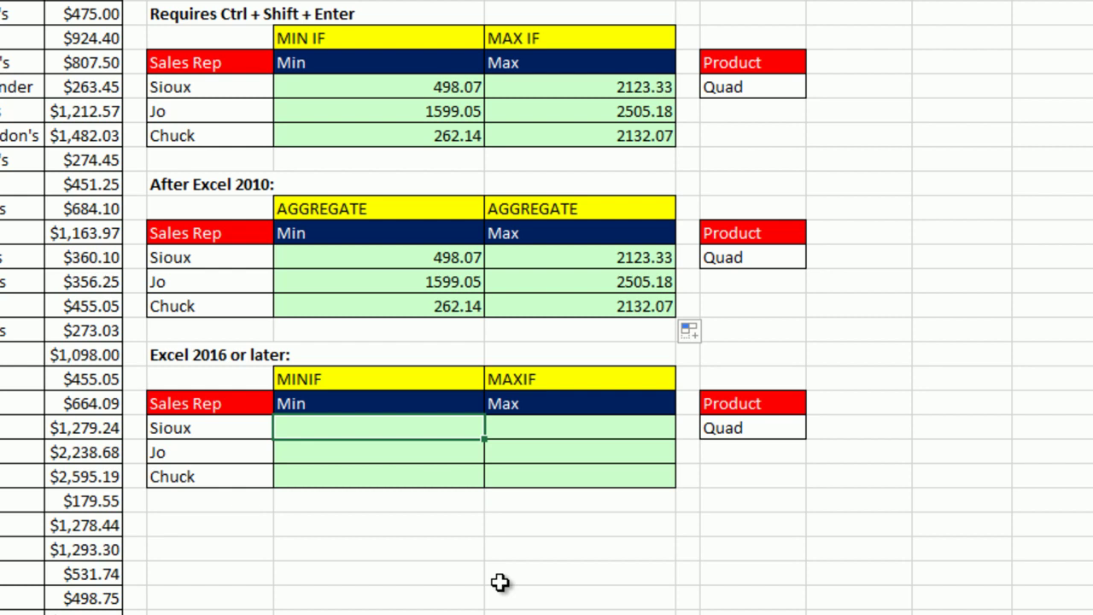
{"action": "type", "text": "=mi"}
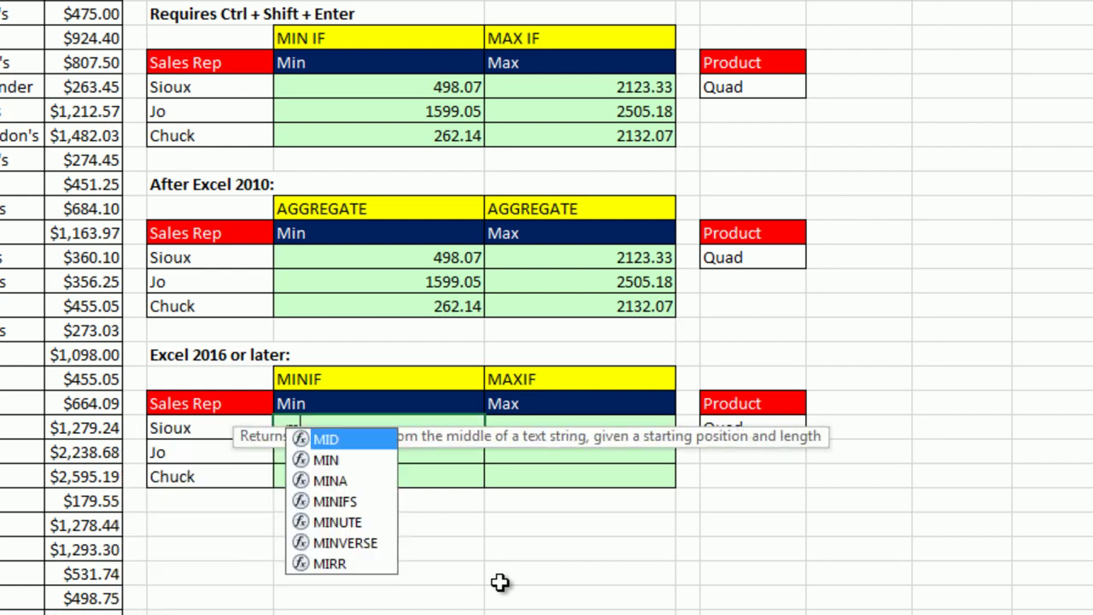
{"action": "type", "text": "nifs"}
{"action": "key", "text": "Tab"}
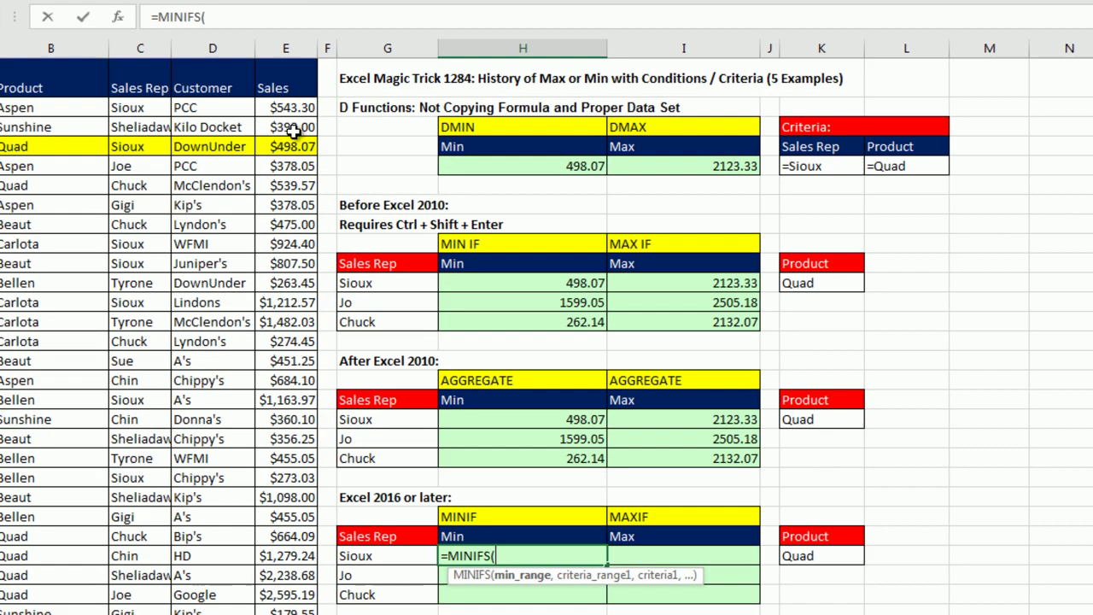
{"action": "left_click", "coordinate": [273, 109]}
{"action": "key", "text": "ctrl+shift+Down"}
{"action": "key", "text": "F4"}
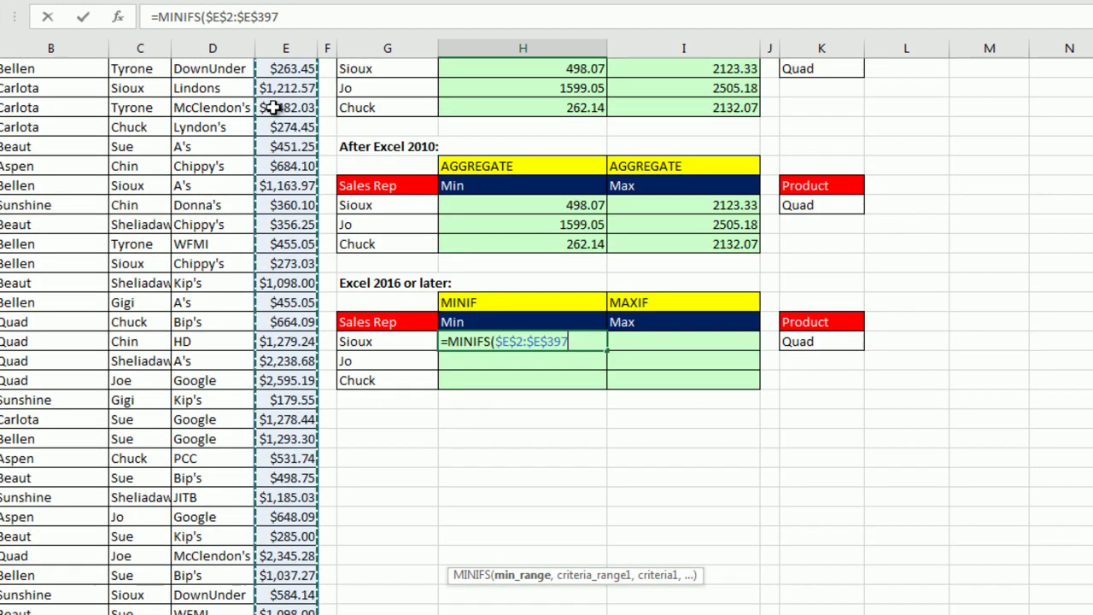
{"action": "type", "text": ","}
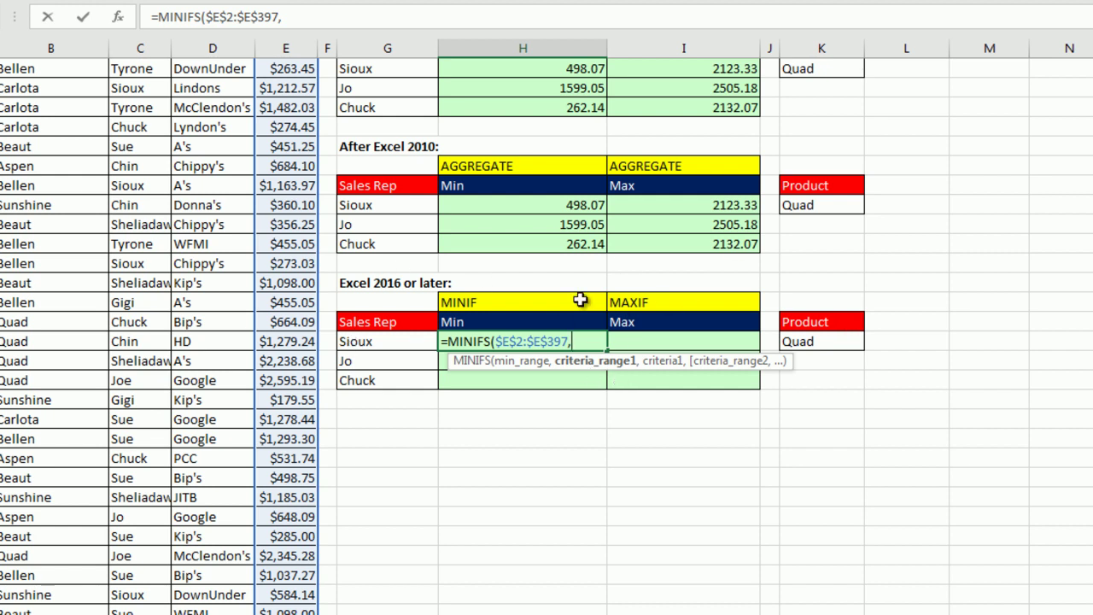
Add the product column $B$2:$B$397 as the first criteria range with $K$25 as its criterion
{"action": "scroll", "coordinate": [580, 300], "scroll_direction": "up", "scroll_amount": 4}
{"action": "left_click", "coordinate": [79, 106]}
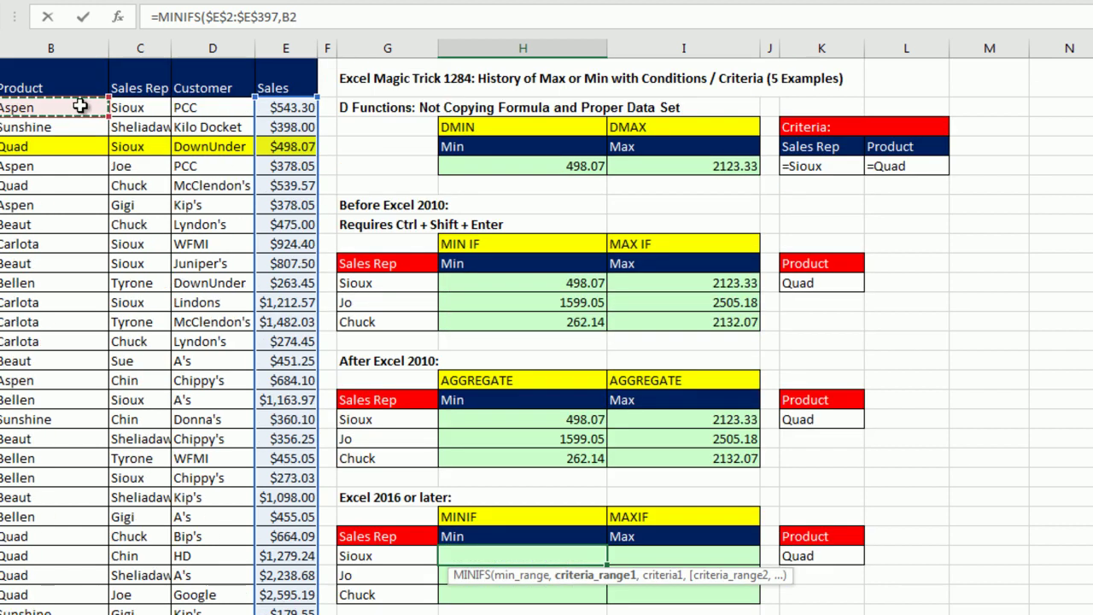
{"action": "key", "text": "ctrl+shift+Down"}
{"action": "key", "text": "F4"}
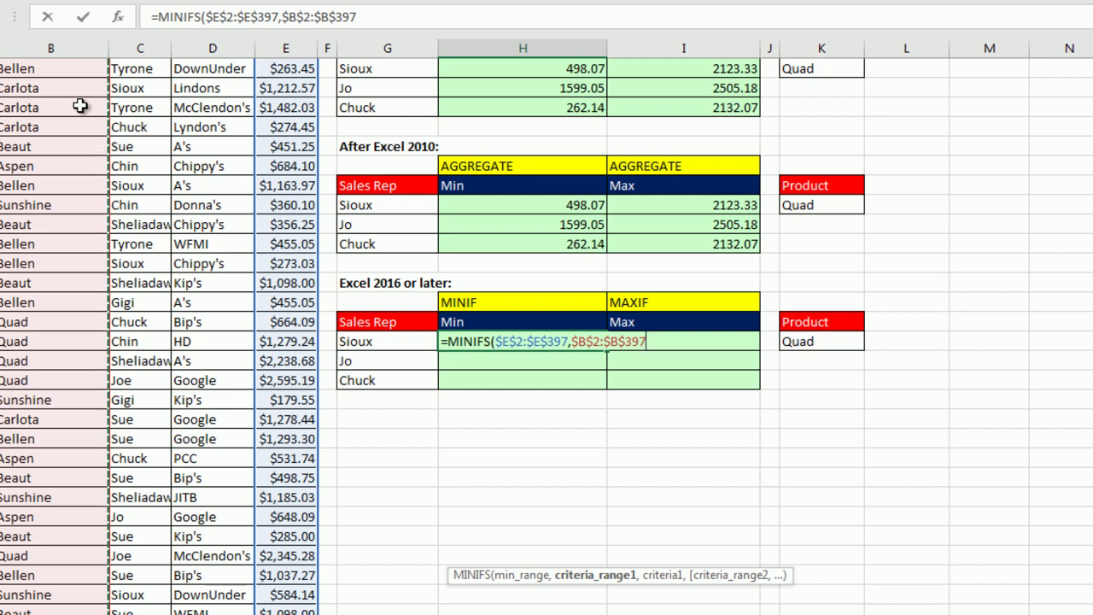
{"action": "type", "text": ","}
{"action": "key", "text": "Right"}
{"action": "key", "text": "Right"}
{"action": "key", "text": "Right"}
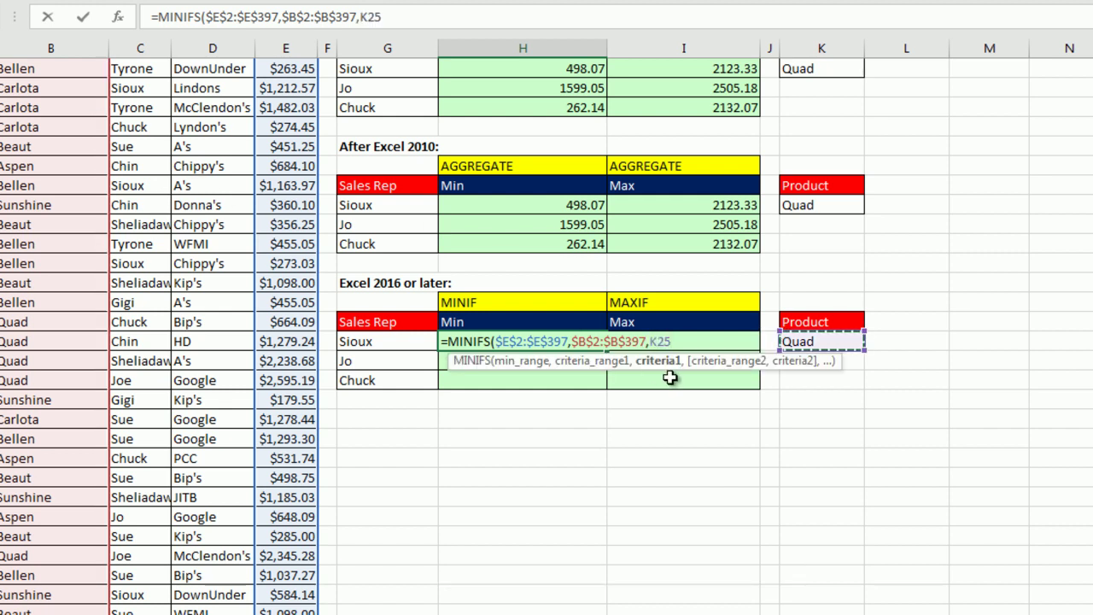
{"action": "key", "text": "F4"}
{"action": "type", "text": ","}
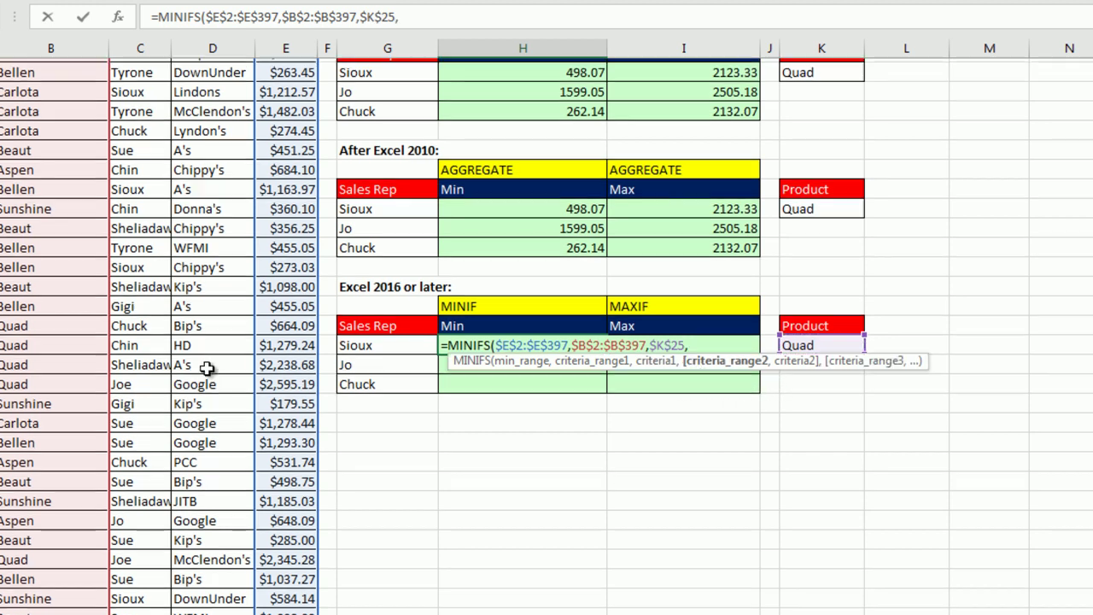
Add $C$2:$C$397 as the second criteria range with criterion G25, enter the MINIFS formula and fill it down to H27
{"action": "scroll", "coordinate": [210, 371], "scroll_direction": "up", "scroll_amount": 4}
{"action": "left_click", "coordinate": [151, 105]}
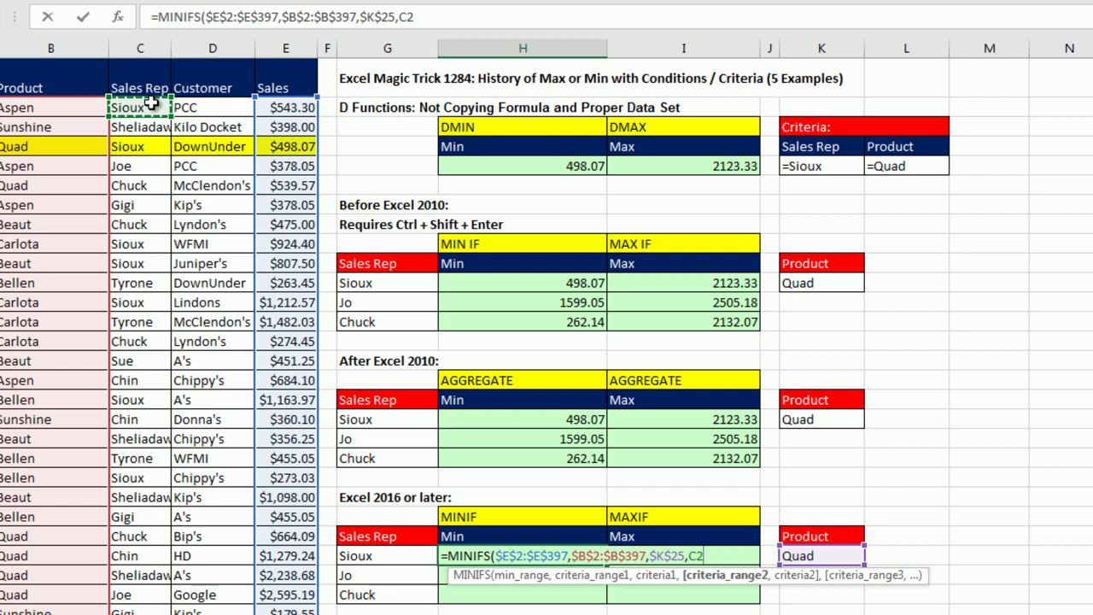
{"action": "key", "text": "ctrl+shift+Down"}
{"action": "key", "text": "ctrl+BackSpace"}
{"action": "key", "text": "F4"}
{"action": "type", "text": ","}
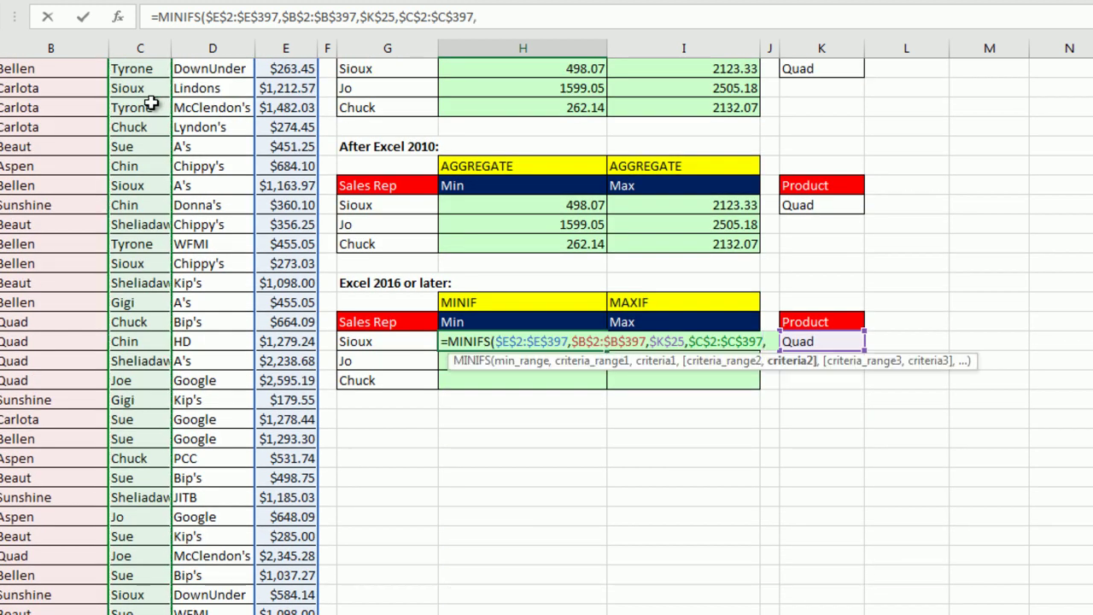
{"action": "key", "text": "Left"}
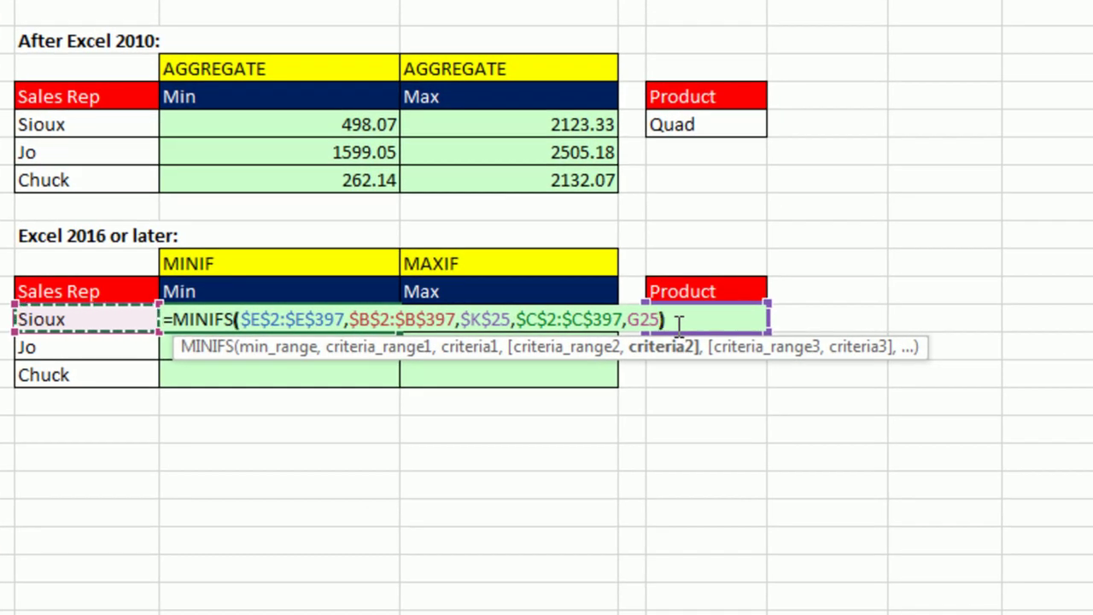
{"action": "type", "text": ")"}
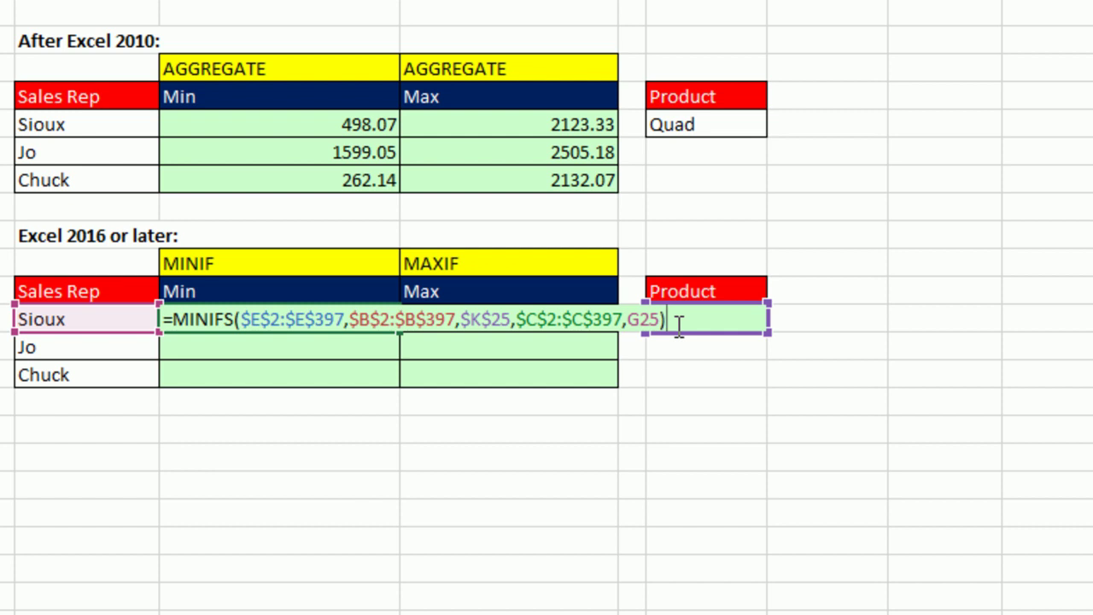
{"action": "key", "text": "ctrl+Return"}
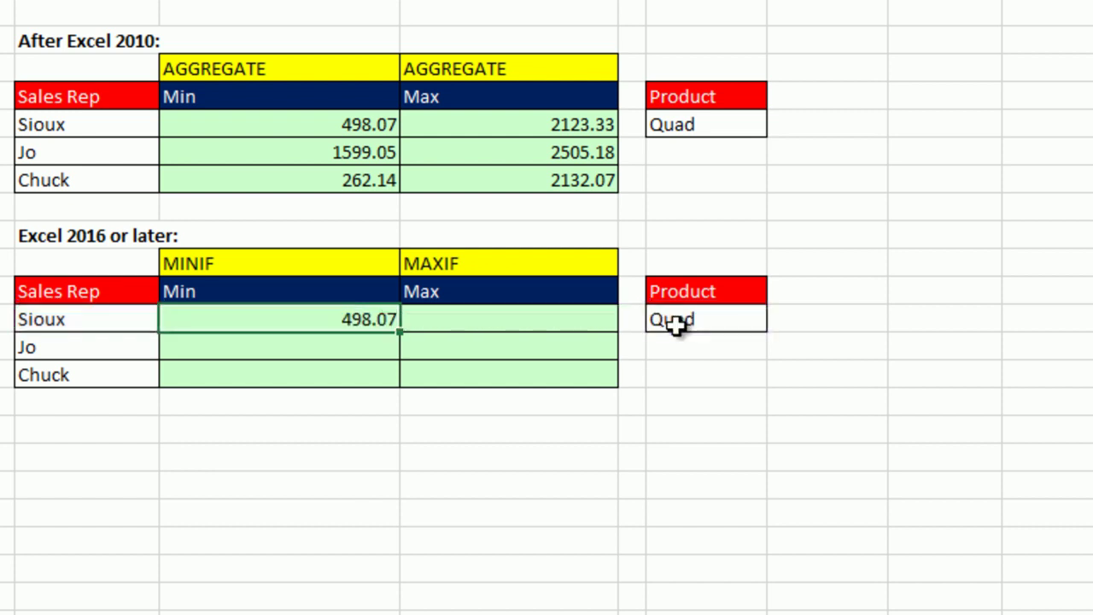
{"action": "double_click", "coordinate": [399, 332]}
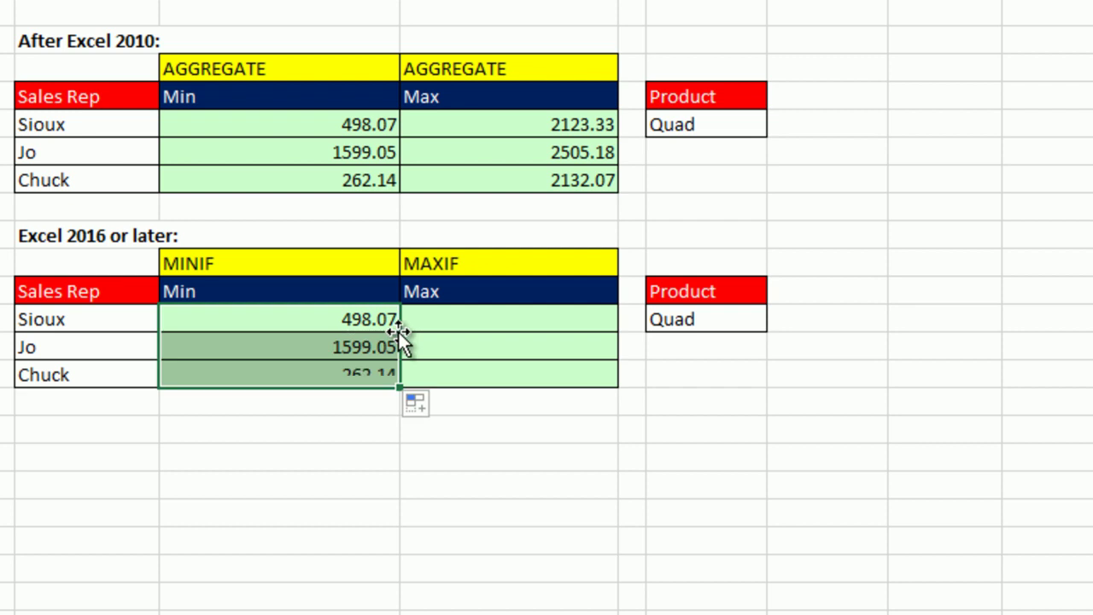
Check the cell references of the copied MINIFS formula in H27
{"action": "left_click", "coordinate": [395, 374]}
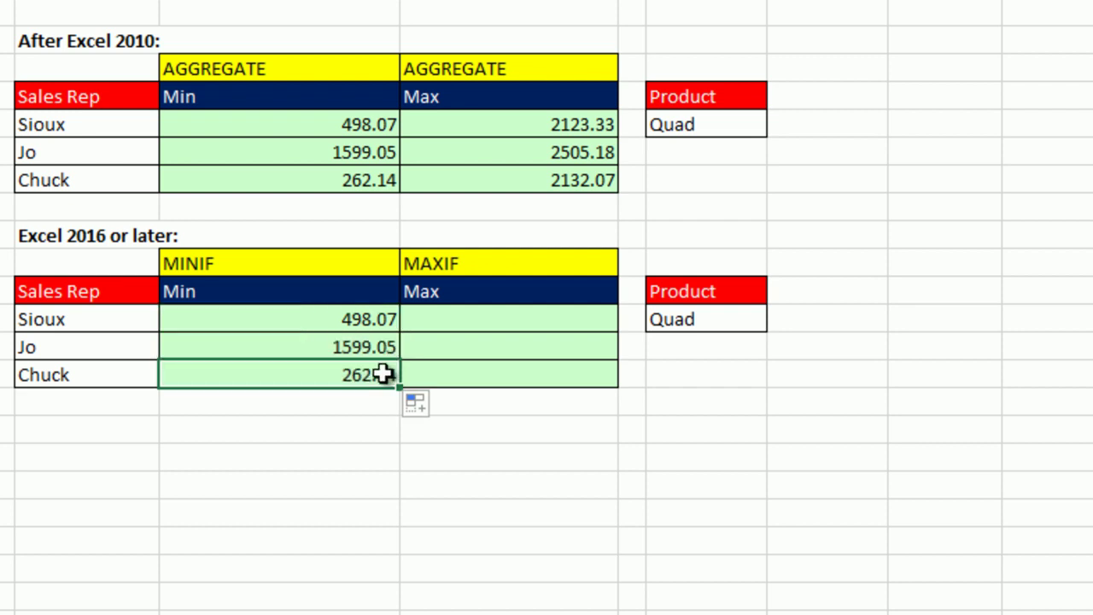
{"action": "key", "text": "F2"}
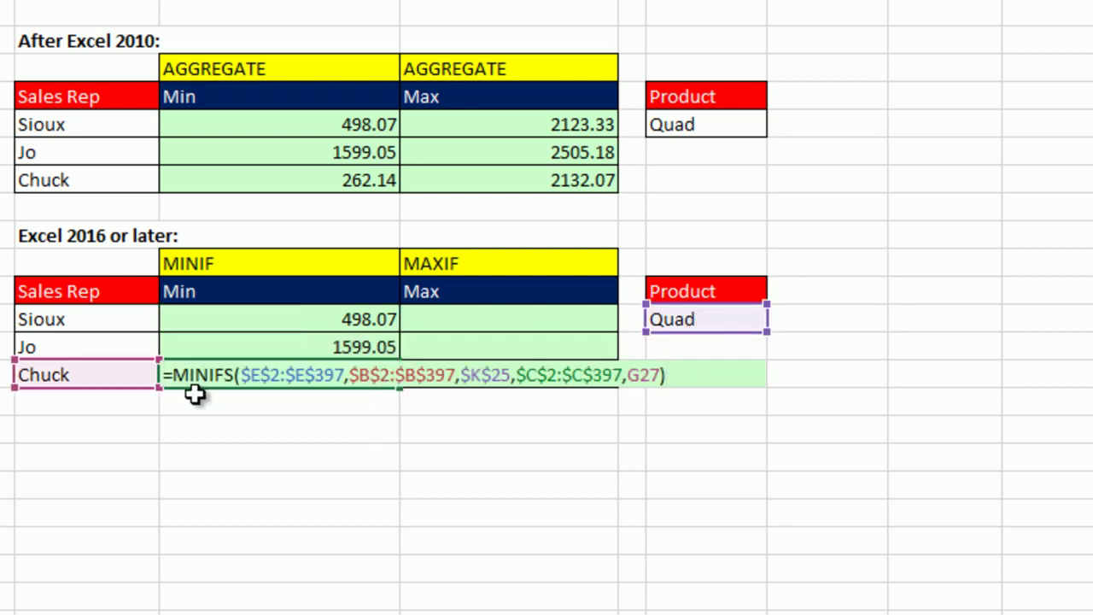
{"action": "key", "text": "Escape"}
Copy the MINIFS formula from H25 into I25, change the function to MAXIFS, and fill it down to I27
{"action": "double_click", "coordinate": [228, 330]}
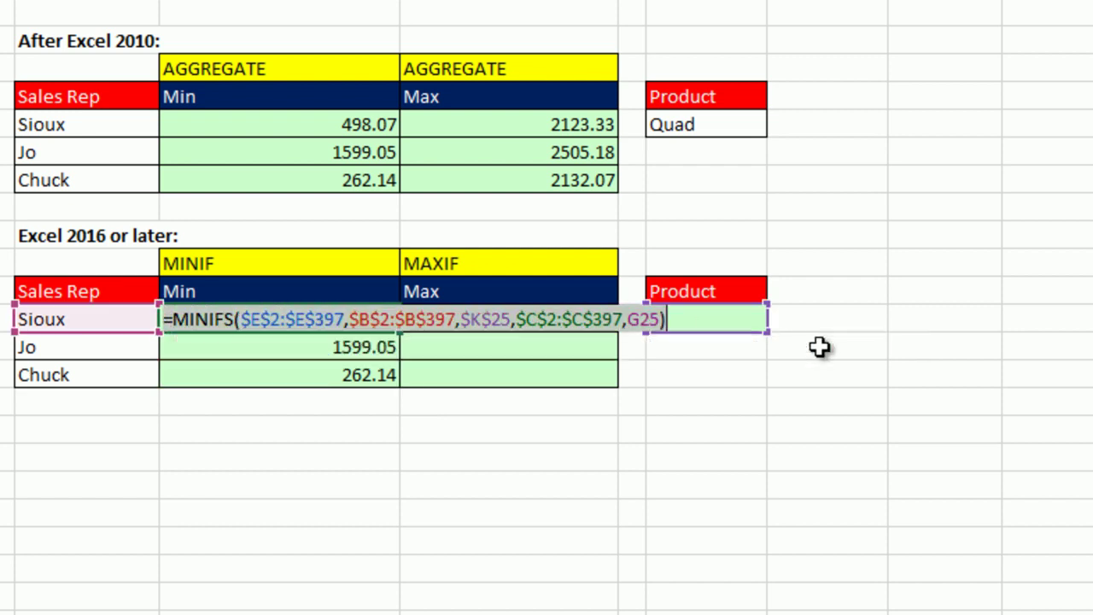
{"action": "key", "text": "Escape"}
{"action": "left_click", "coordinate": [461, 310]}
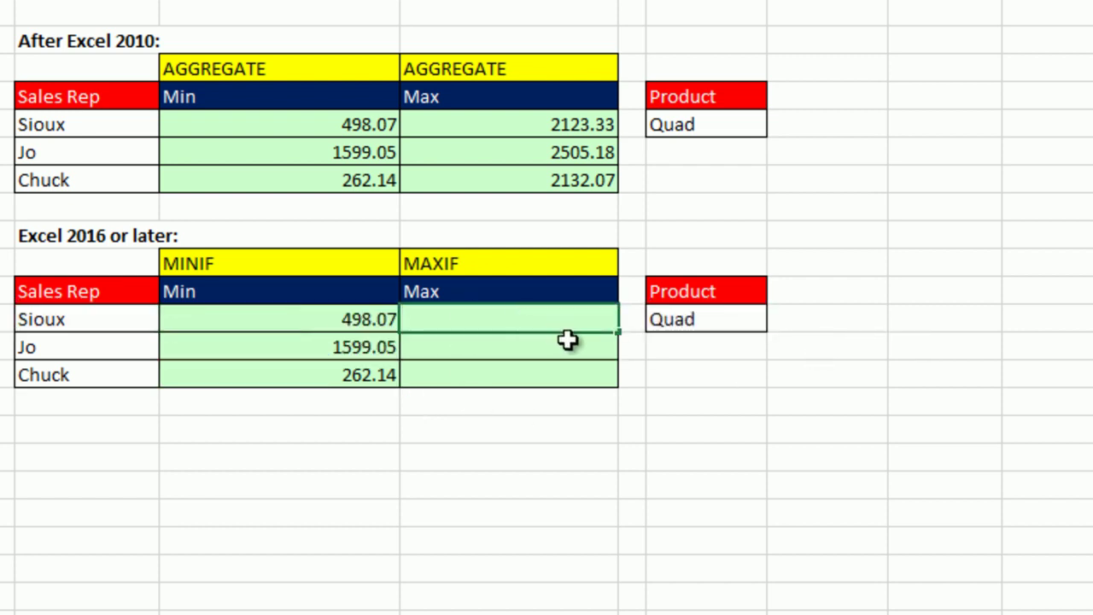
{"action": "double_click", "coordinate": [461, 325]}
{"action": "key", "text": "ctrl+v"}
{"action": "left_click_drag", "start_coordinate": [433, 320], "coordinate": [448, 320]}
{"action": "type", "text": "ax"}
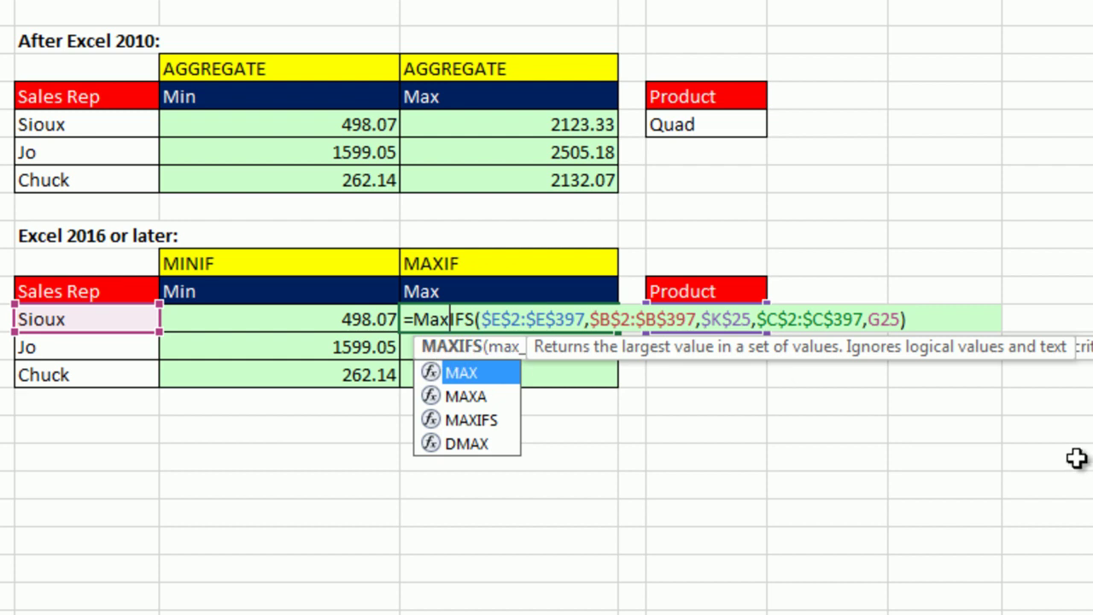
{"action": "key", "text": "ctrl+Return"}
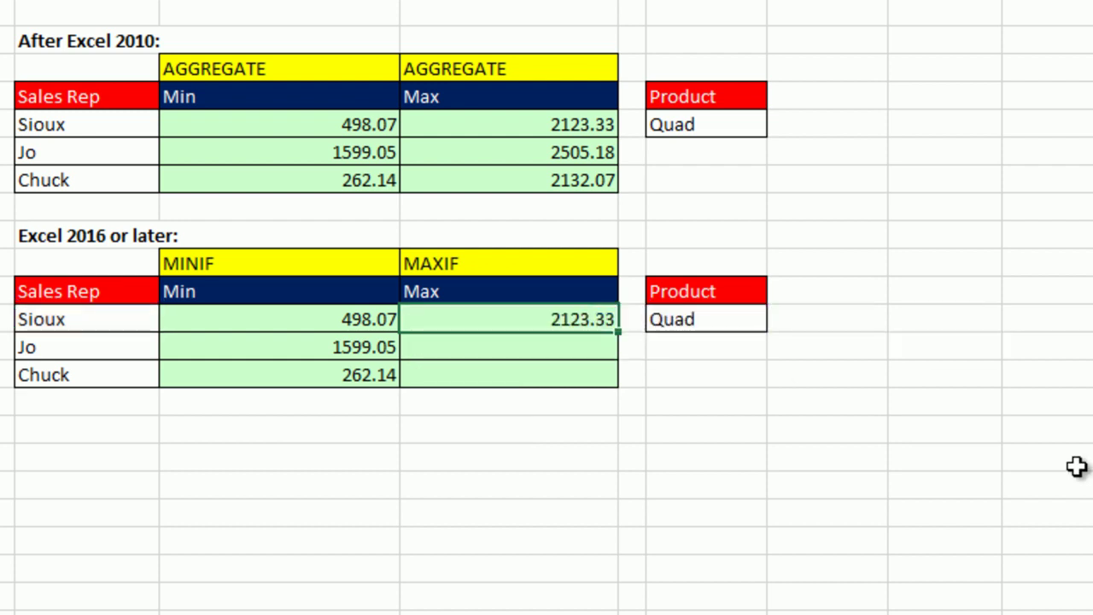
{"action": "left_click_drag", "start_coordinate": [620, 333], "coordinate": [621, 375]}
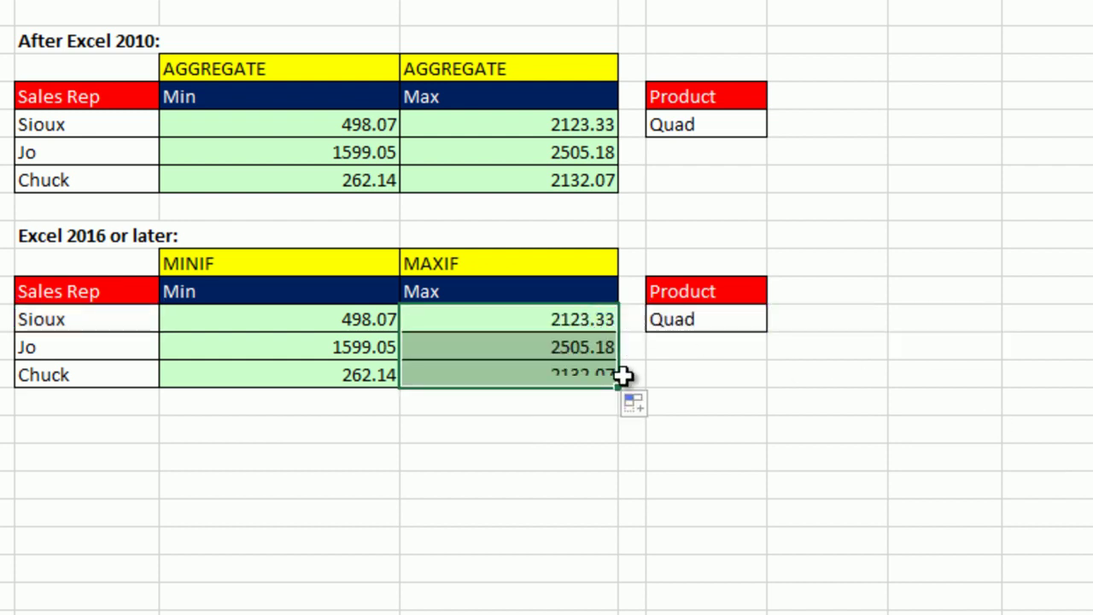
Check the cell references of the copied MAXIFS formula in I27
{"action": "left_click", "coordinate": [516, 374]}
{"action": "key", "text": "F2"}
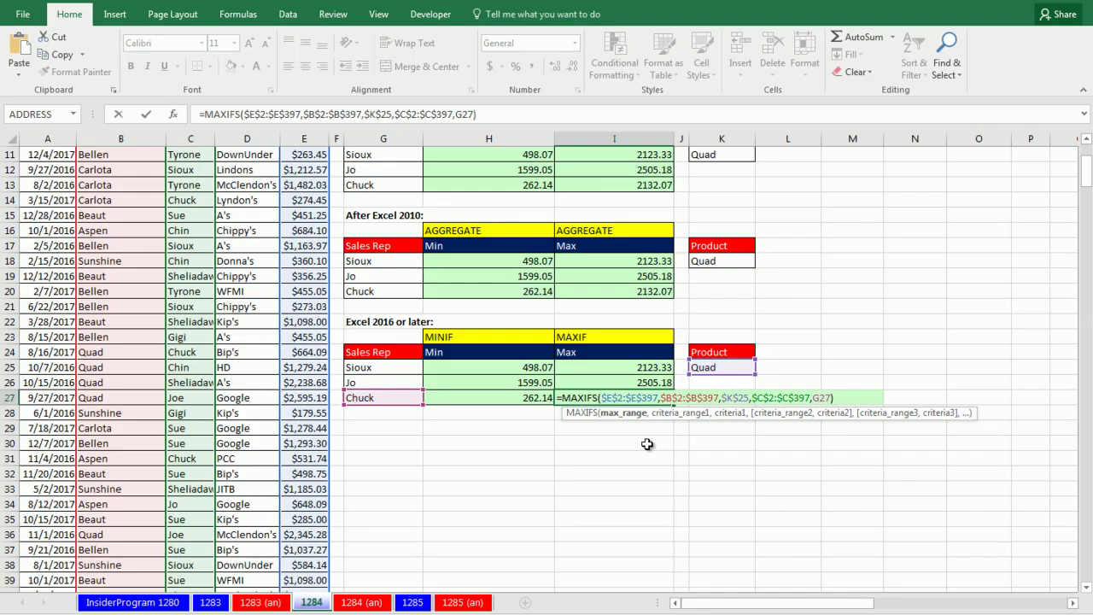
{"action": "key", "text": "Escape"}
Create a PivotTable from the sales data $A$1:$E$397, placed on the existing worksheet at cell M10
{"action": "scroll", "coordinate": [645, 438], "scroll_direction": "up", "scroll_amount": 4}
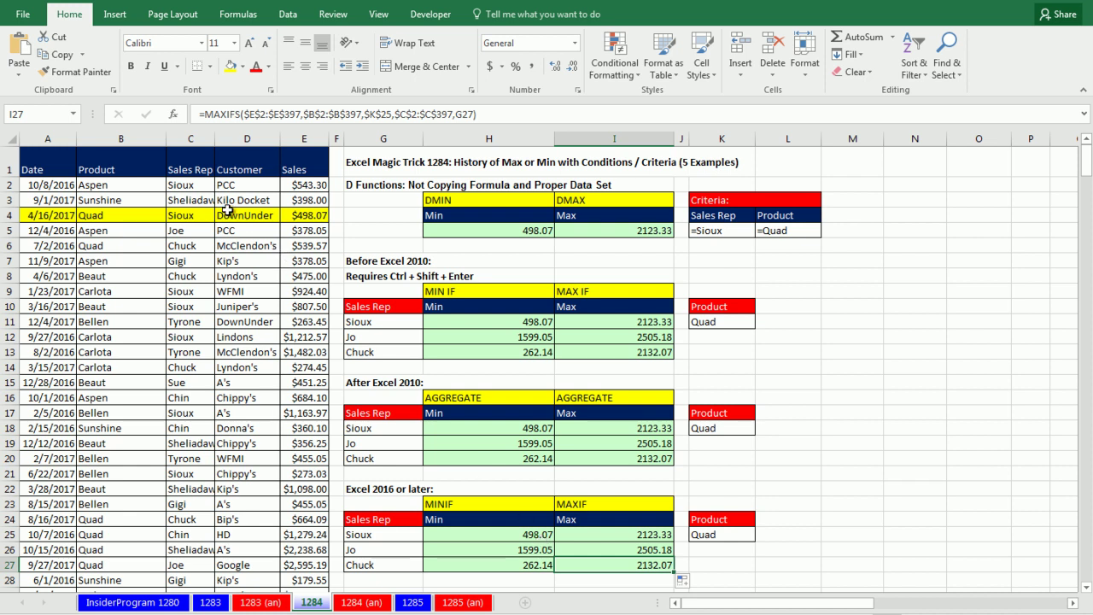
{"action": "left_click", "coordinate": [197, 199]}
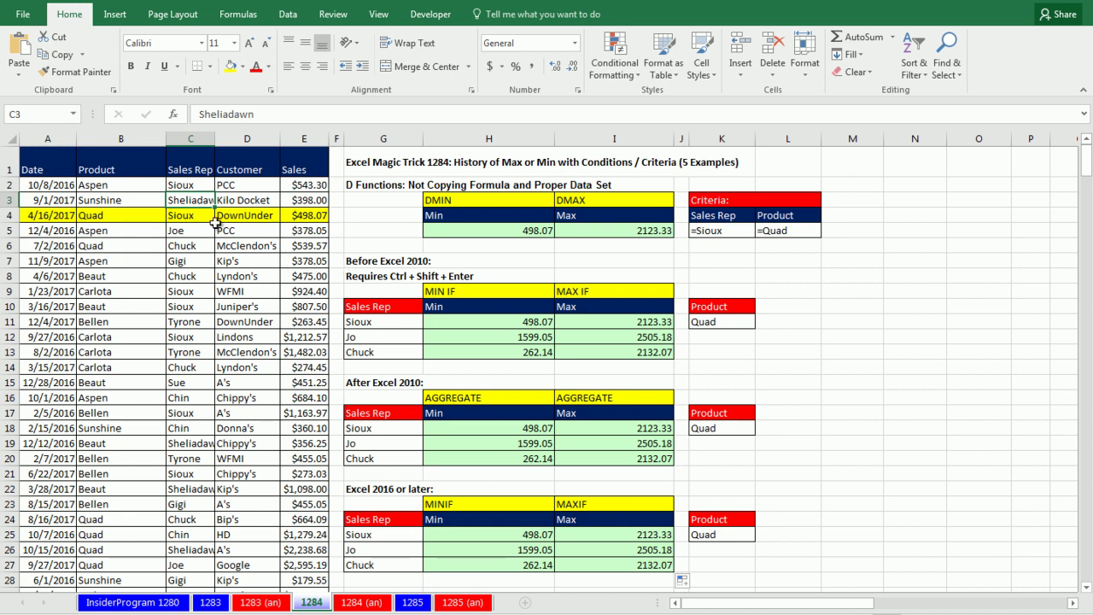
{"action": "left_click", "coordinate": [115, 13]}
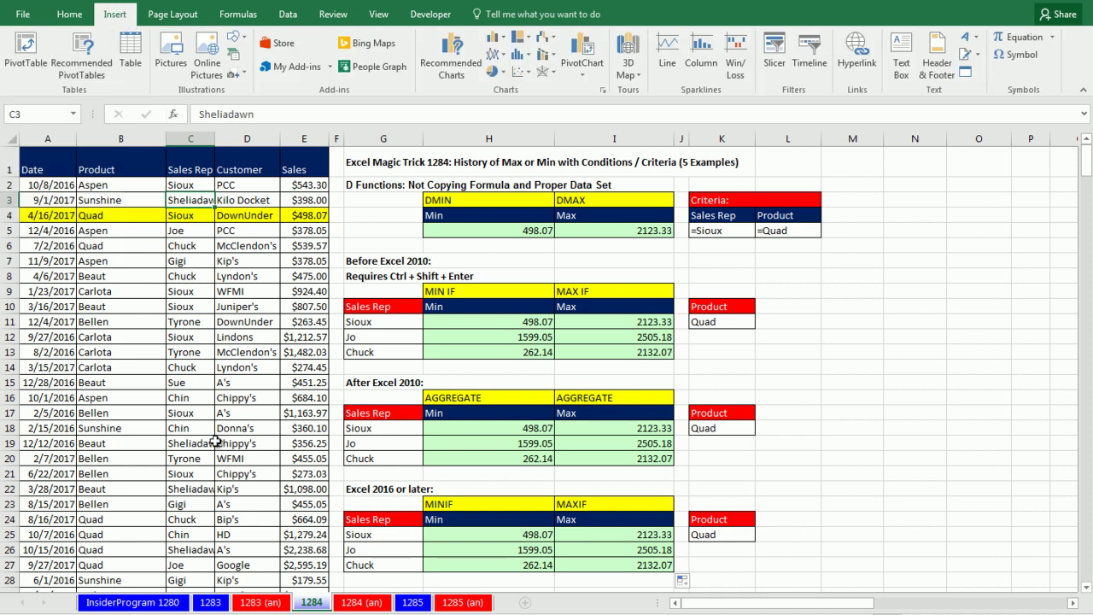
{"action": "key", "text": "alt"}
{"action": "key", "text": "n"}
{"action": "key", "text": "v"}
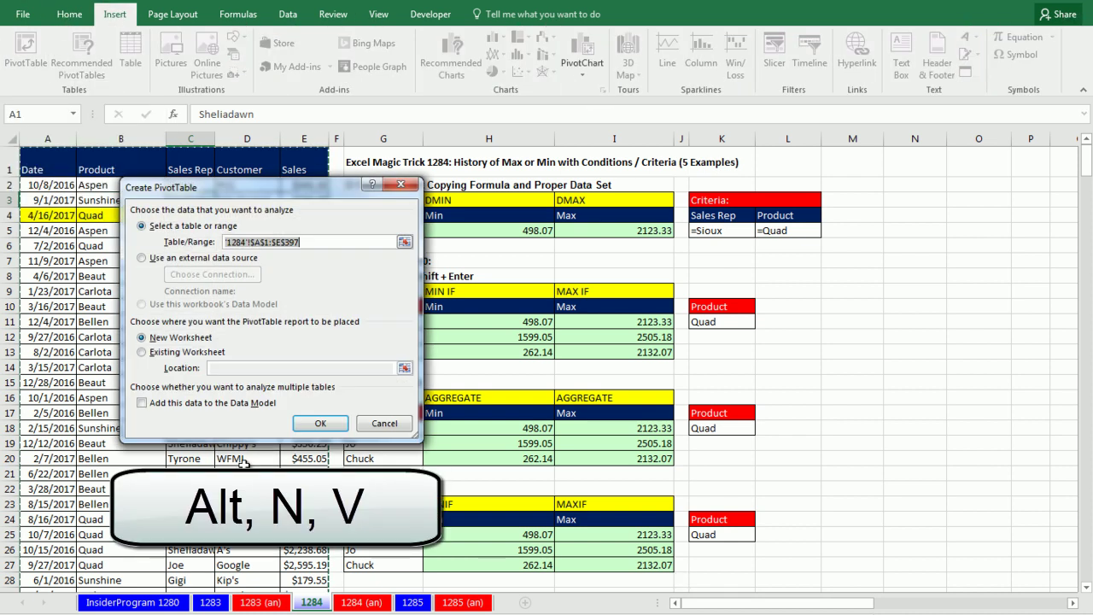
{"action": "left_click", "coordinate": [142, 352]}
{"action": "left_click", "coordinate": [222, 367]}
{"action": "left_click", "coordinate": [837, 310]}
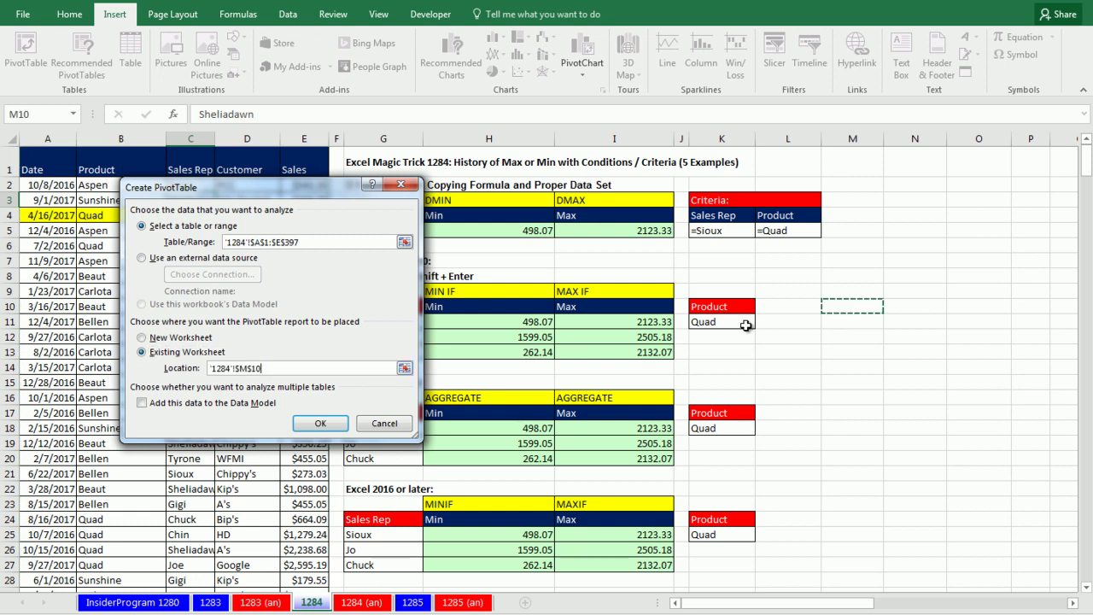
{"action": "left_click", "coordinate": [320, 422]}
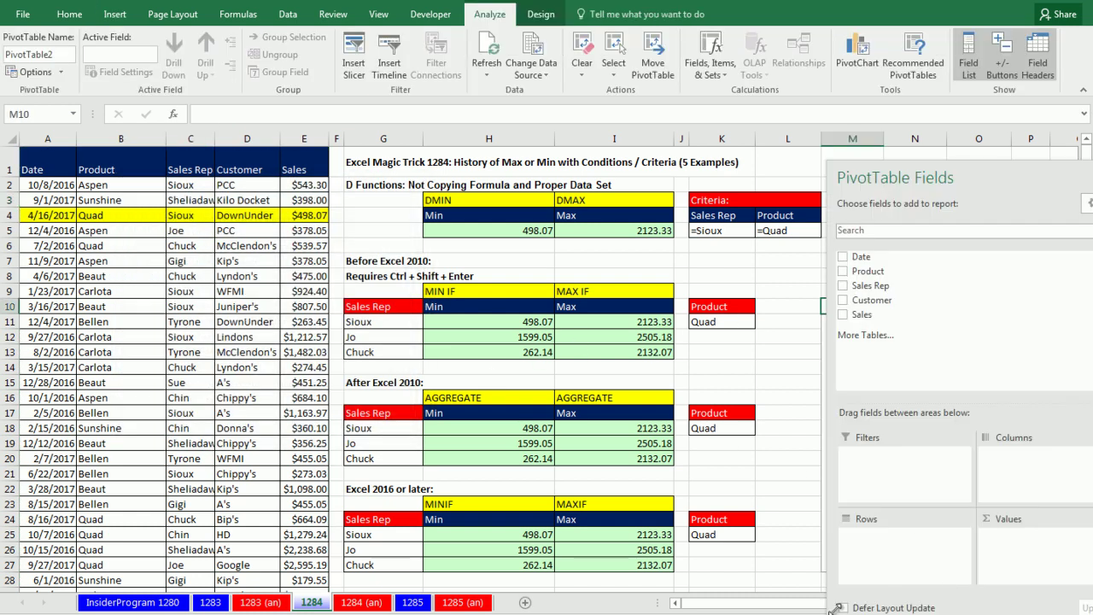
Add Sales Rep to the PivotTable's rows and show the report in Tabular Form
{"action": "left_click_drag", "start_coordinate": [698, 608], "coordinate": [710, 603]}
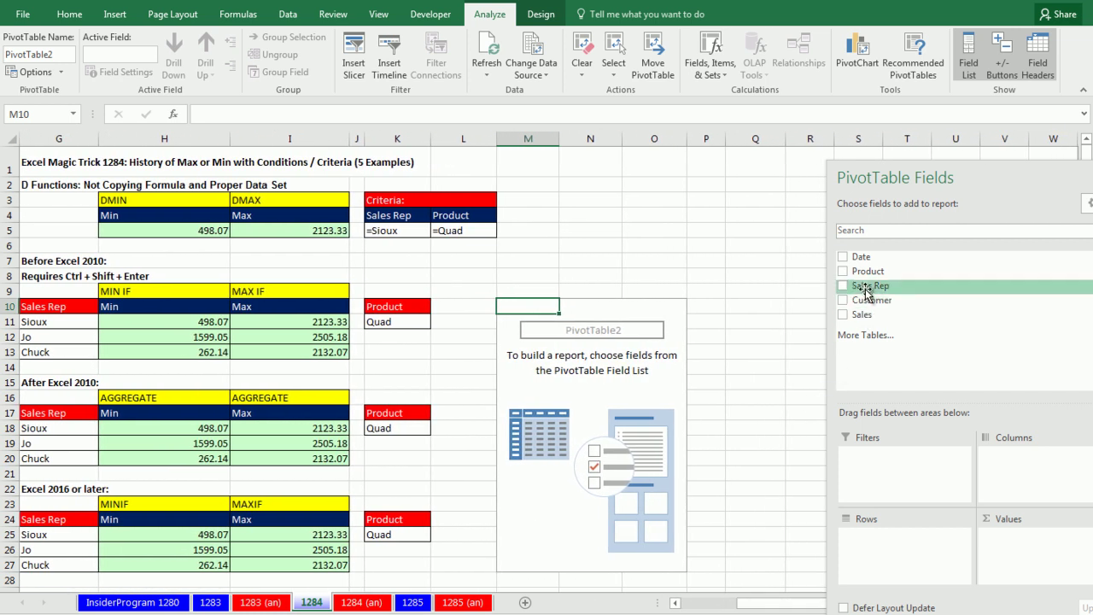
{"action": "left_click_drag", "start_coordinate": [866, 289], "coordinate": [882, 553]}
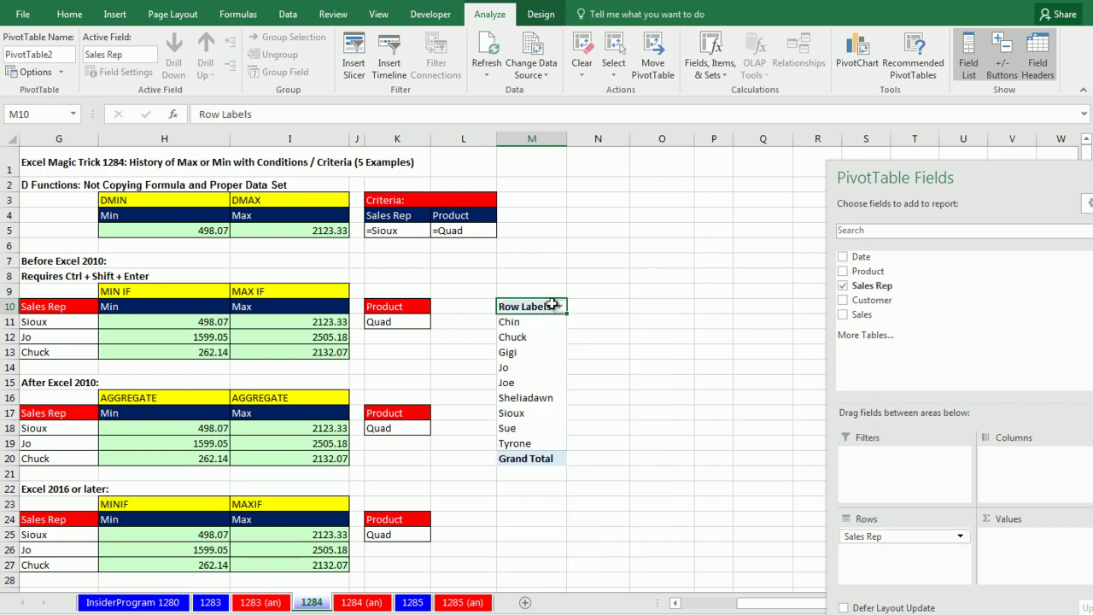
{"action": "left_click", "coordinate": [541, 14]}
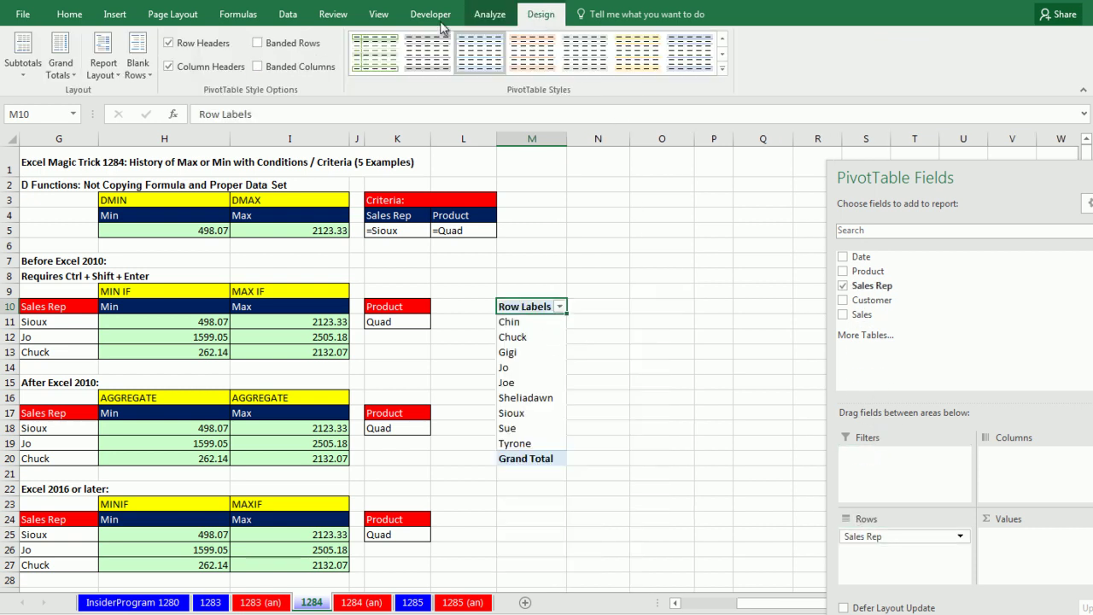
{"action": "left_click", "coordinate": [103, 66]}
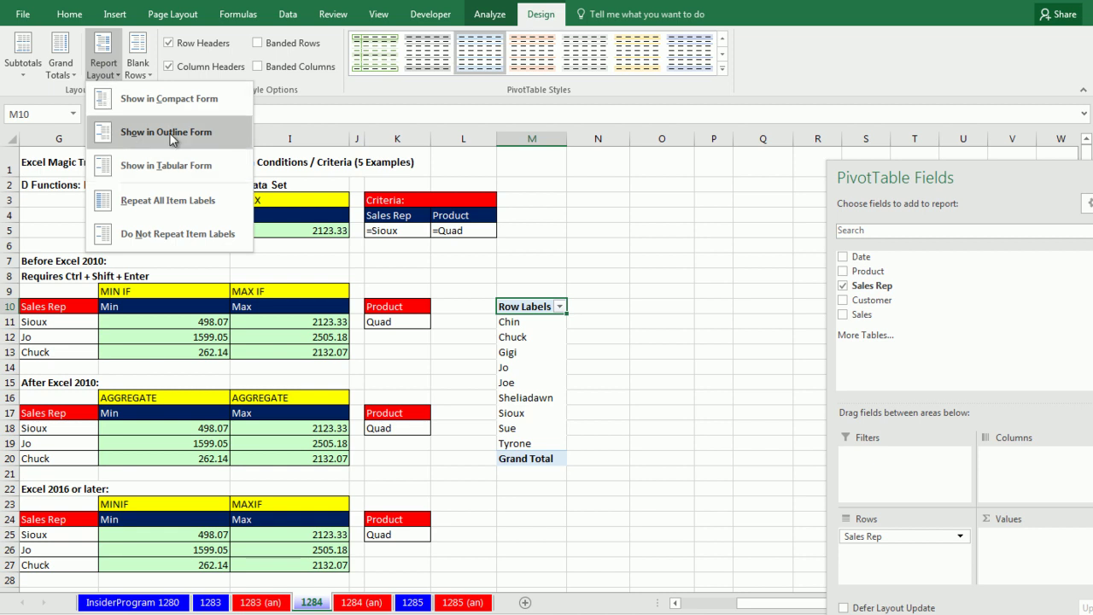
{"action": "left_click", "coordinate": [178, 167]}
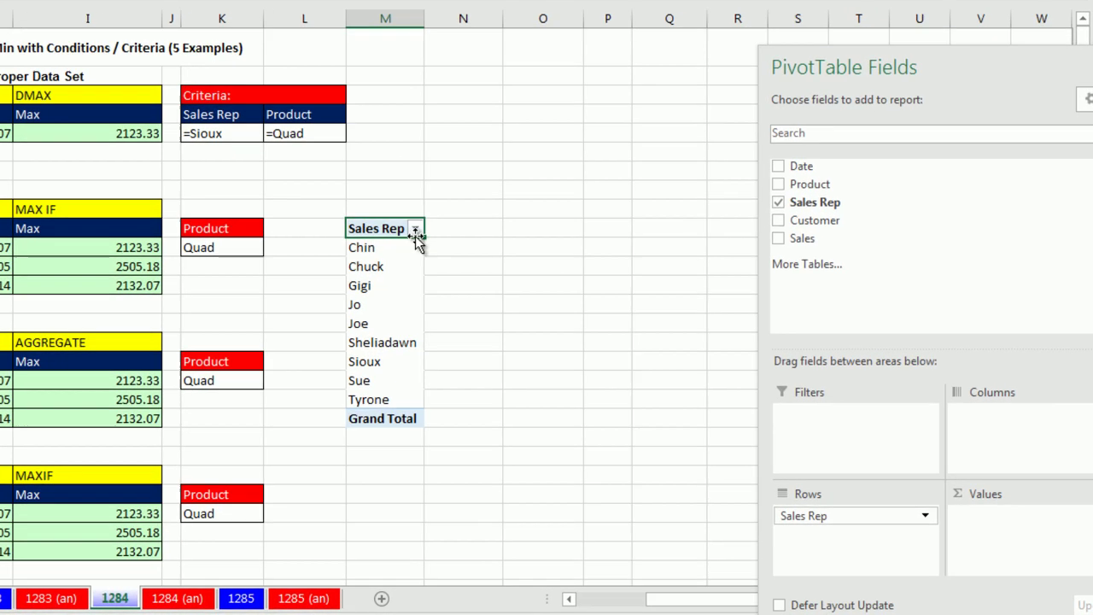
Filter the PivotTable's Sales Rep field to only the three reps listed in the formula tables
{"action": "left_click", "coordinate": [415, 230]}
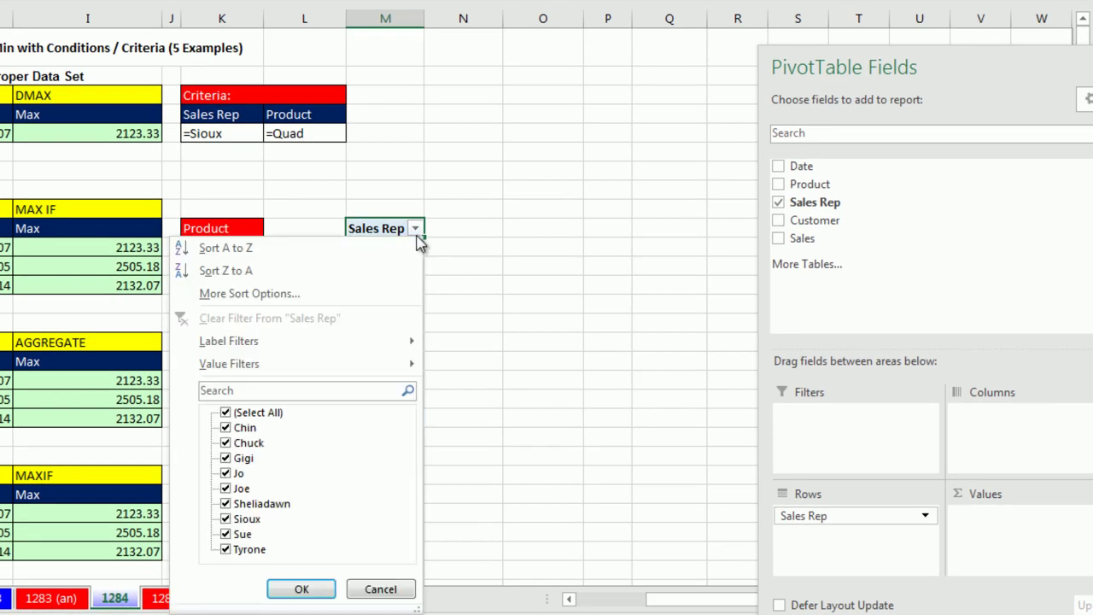
{"action": "left_click", "coordinate": [224, 414]}
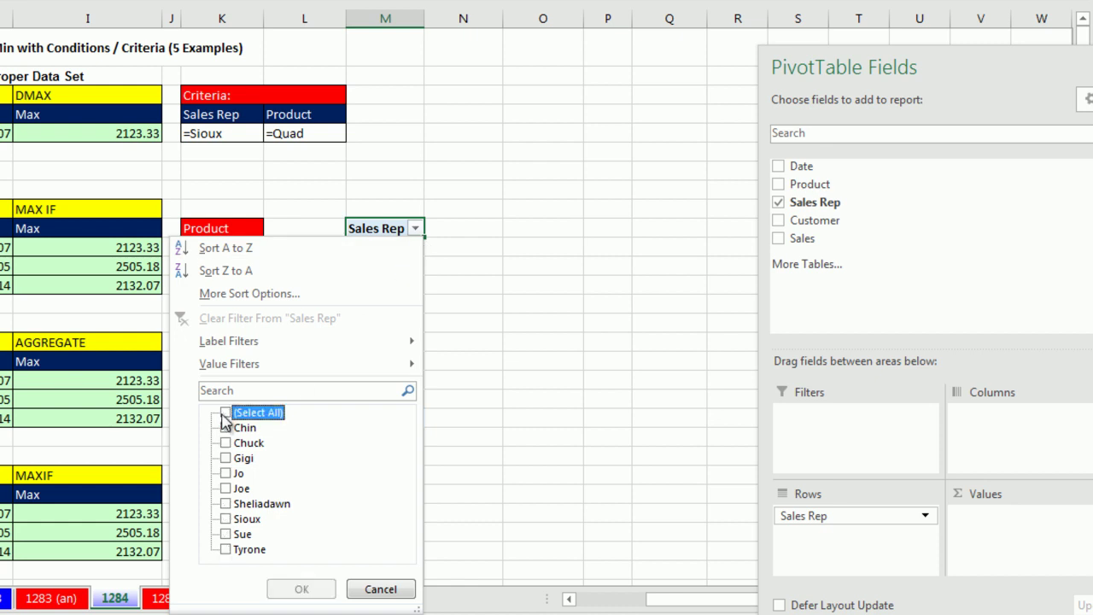
{"action": "left_click", "coordinate": [226, 443]}
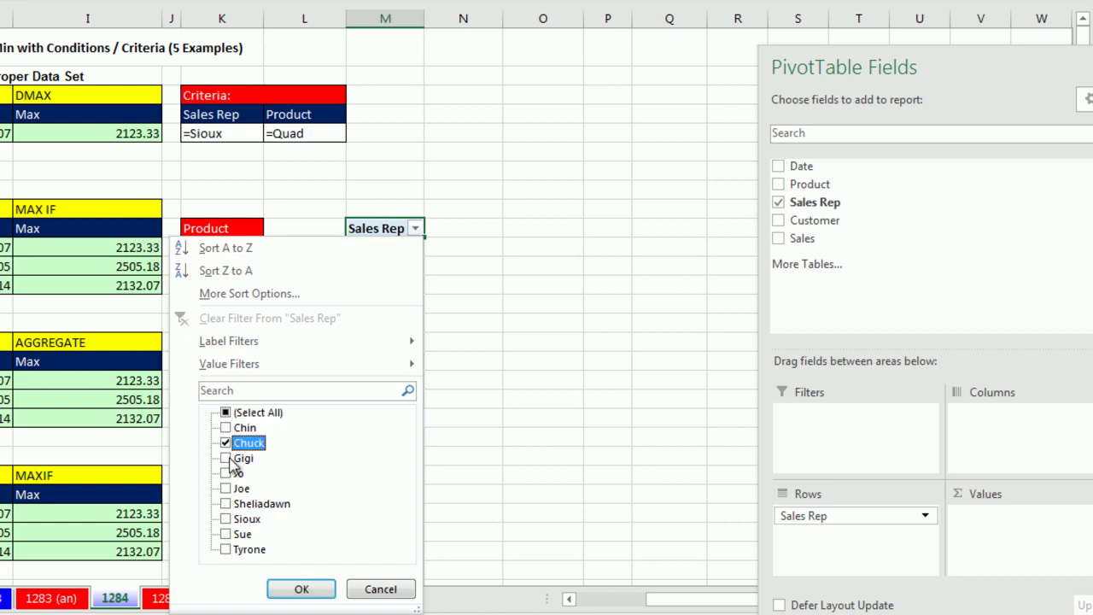
{"action": "left_click", "coordinate": [225, 473]}
{"action": "left_click", "coordinate": [226, 518]}
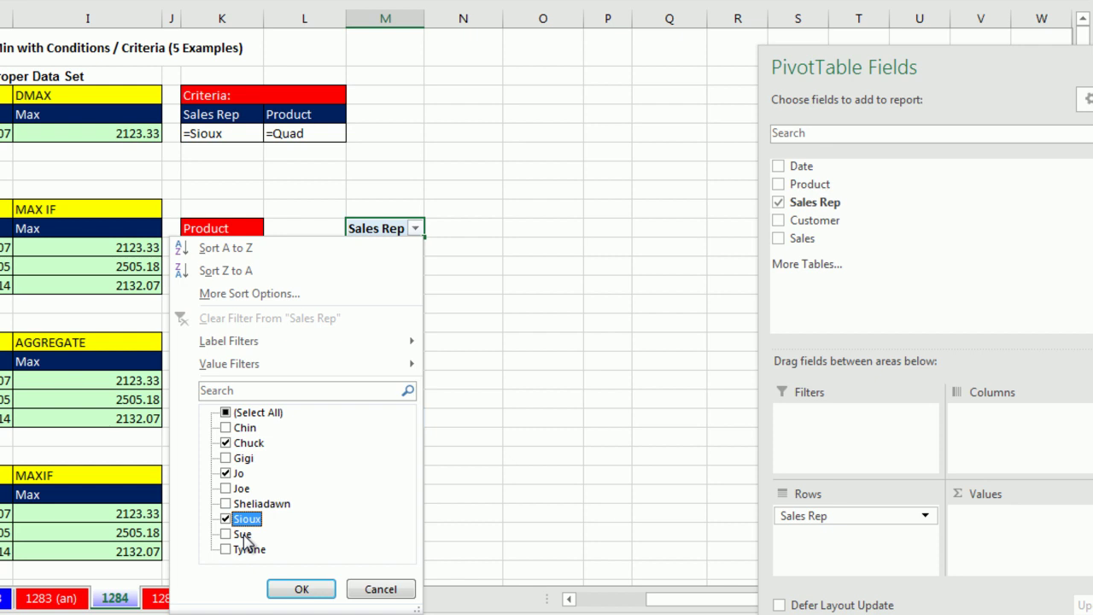
{"action": "left_click", "coordinate": [294, 590]}
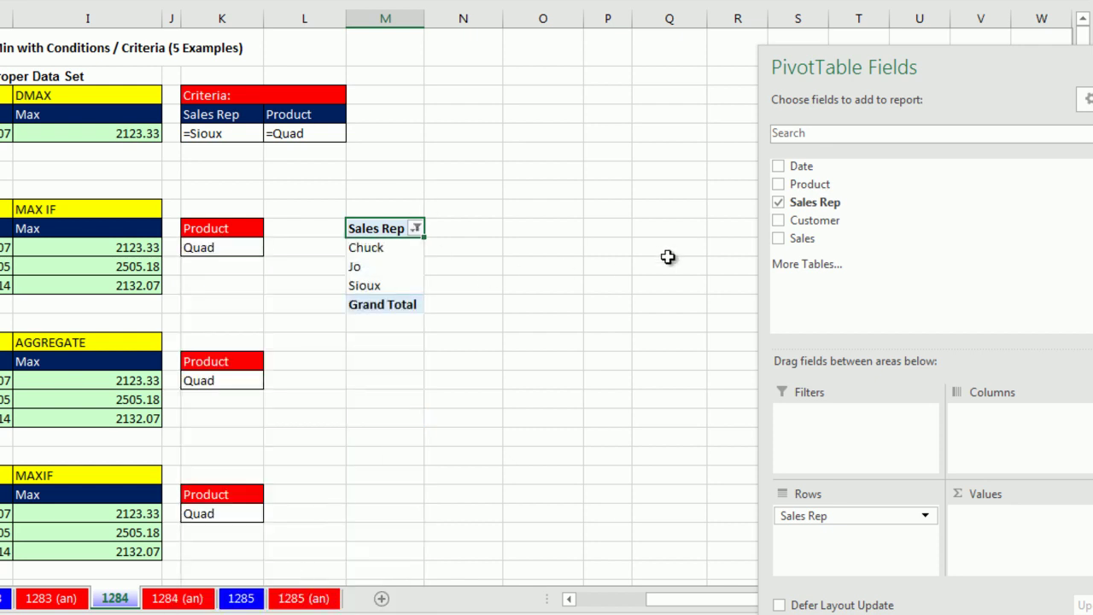
Add Product as a report filter of the PivotTable and filter it to Quad
{"action": "left_click_drag", "start_coordinate": [807, 184], "coordinate": [825, 444]}
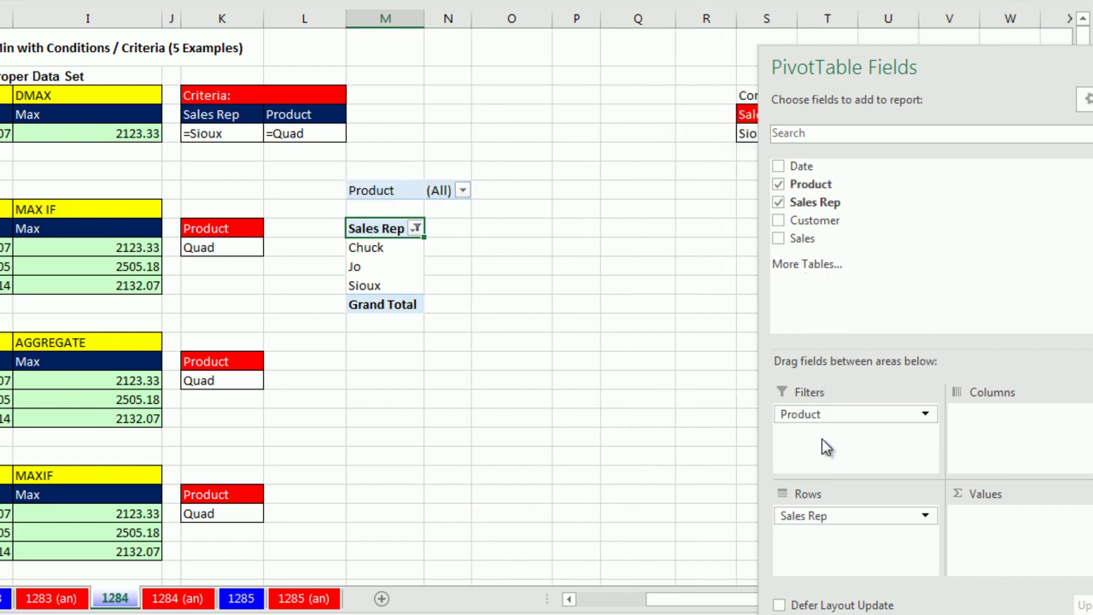
{"action": "left_click", "coordinate": [462, 192]}
{"action": "left_click", "coordinate": [283, 310]}
{"action": "left_click", "coordinate": [348, 431]}
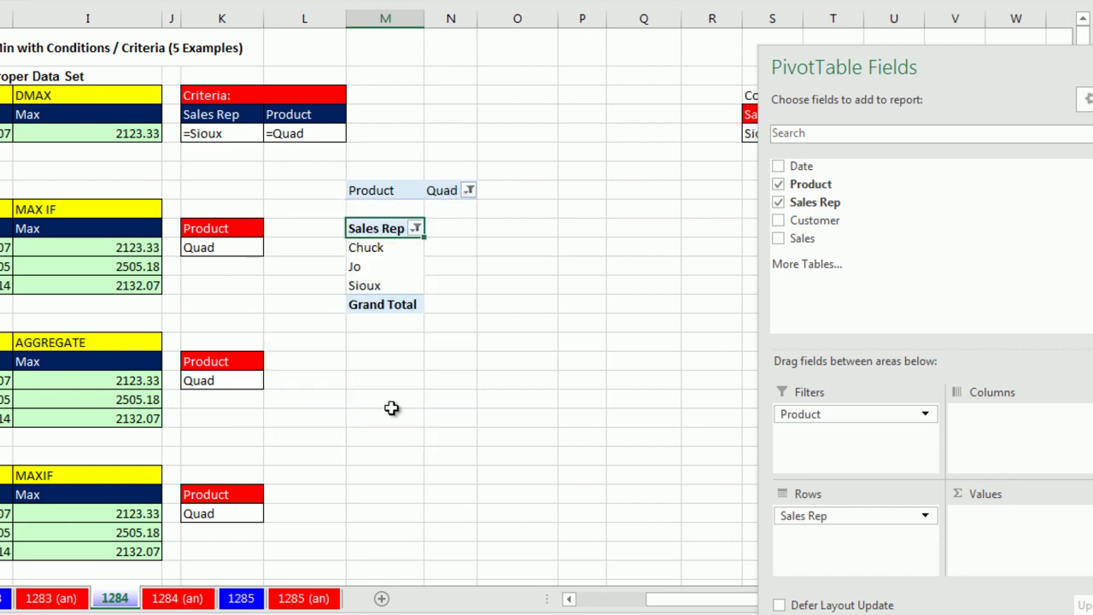
Add Sales to the PivotTable's values twice and summarize the first Sales field by Min
{"action": "left_click_drag", "start_coordinate": [805, 238], "coordinate": [979, 524]}
{"action": "left_click_drag", "start_coordinate": [800, 240], "coordinate": [978, 542]}
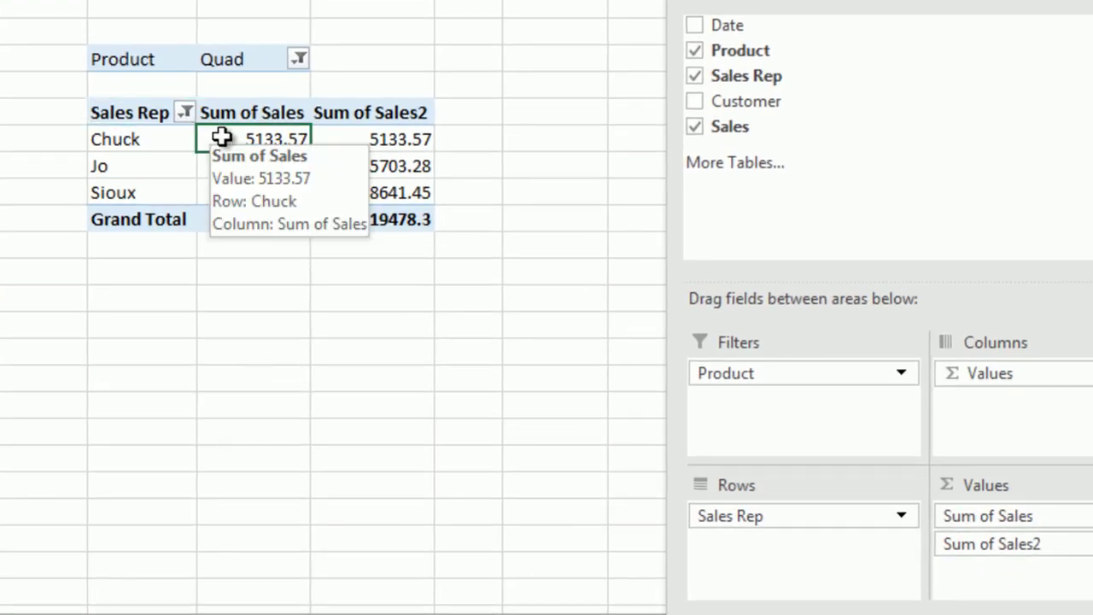
{"action": "right_click", "coordinate": [222, 139]}
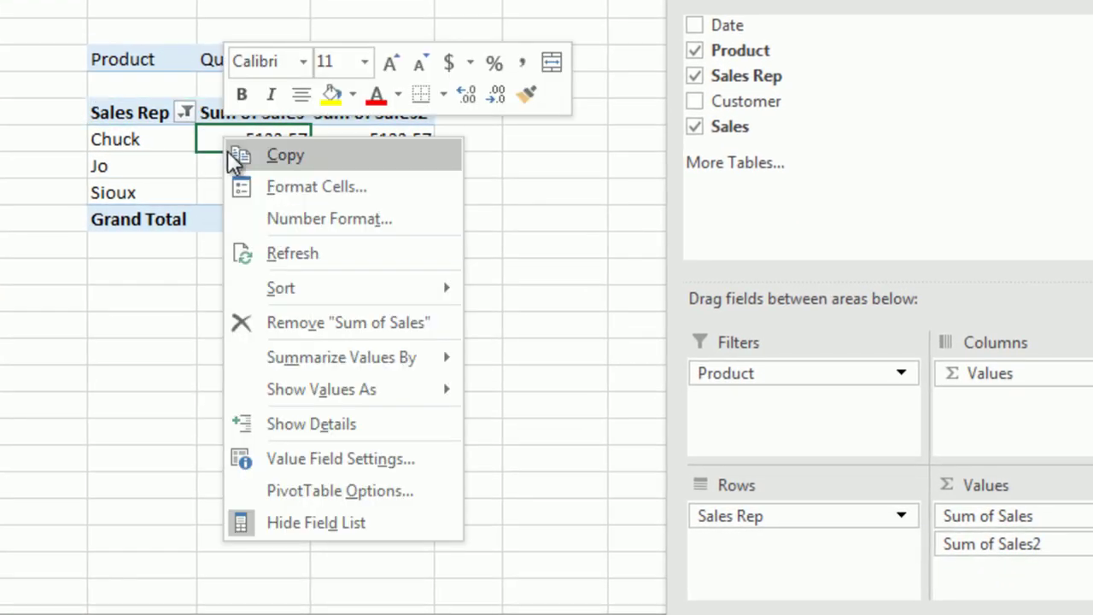
{"action": "mouse_move", "coordinate": [327, 367]}
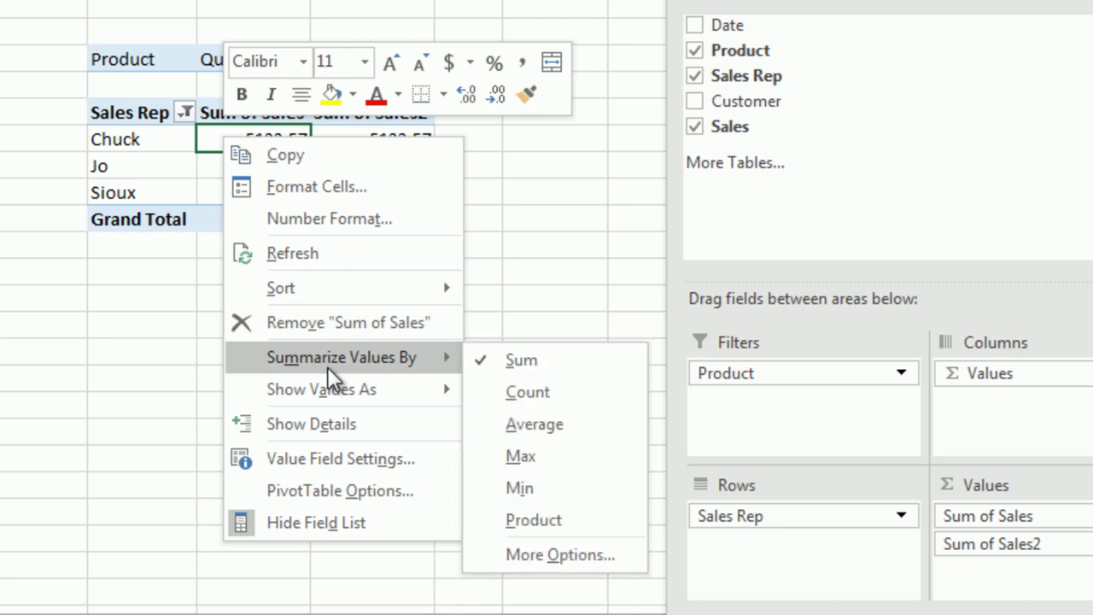
{"action": "left_click", "coordinate": [536, 487]}
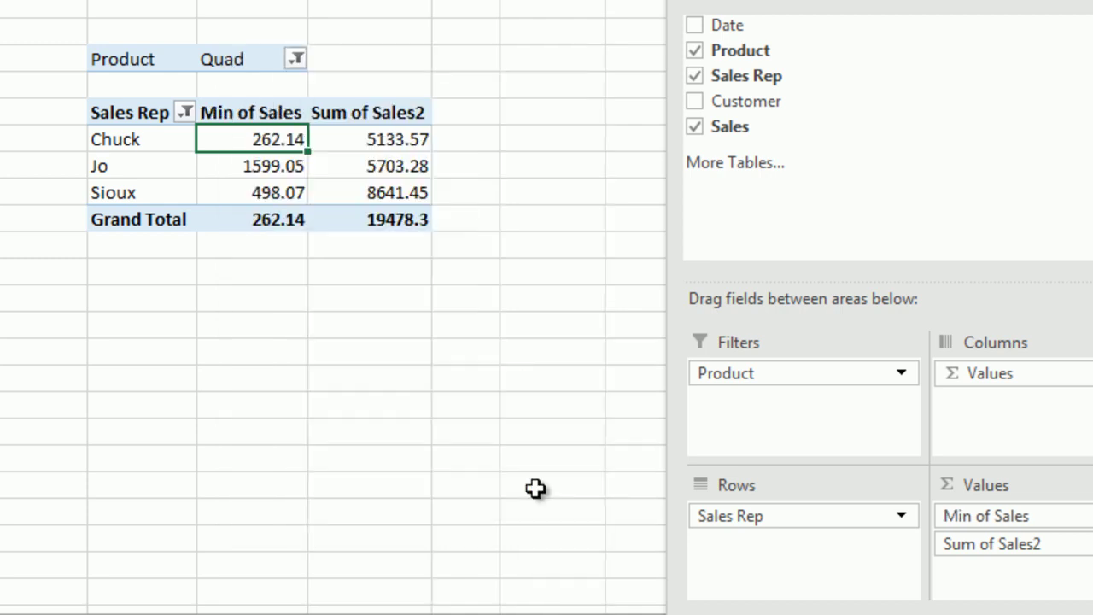
Summarize the second Sales value field by Max and give it the custom name Max of Sales
{"action": "right_click", "coordinate": [351, 121]}
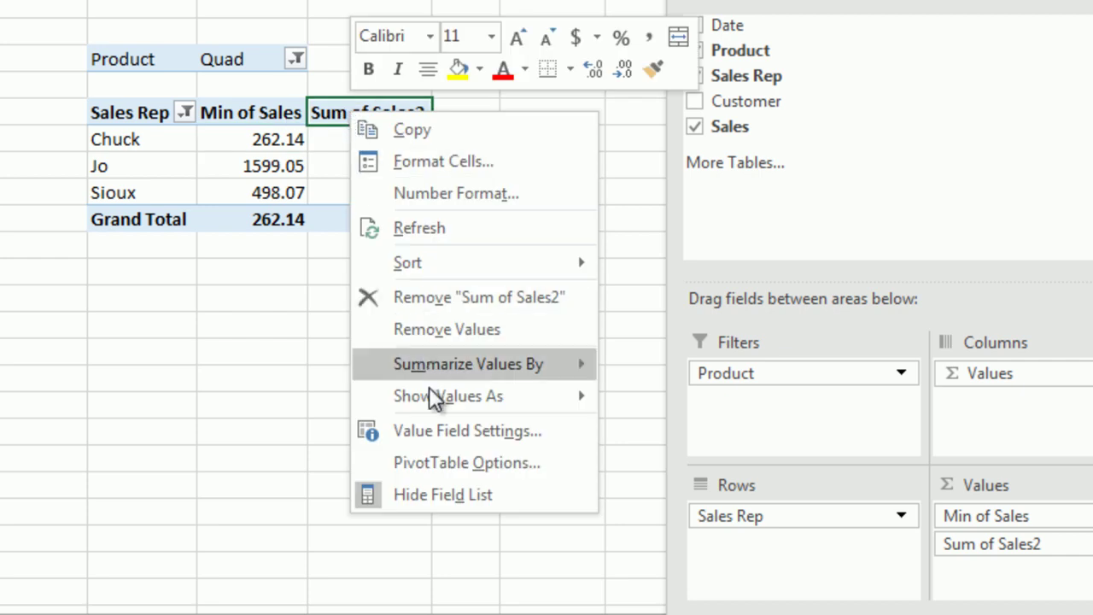
{"action": "left_click", "coordinate": [447, 430]}
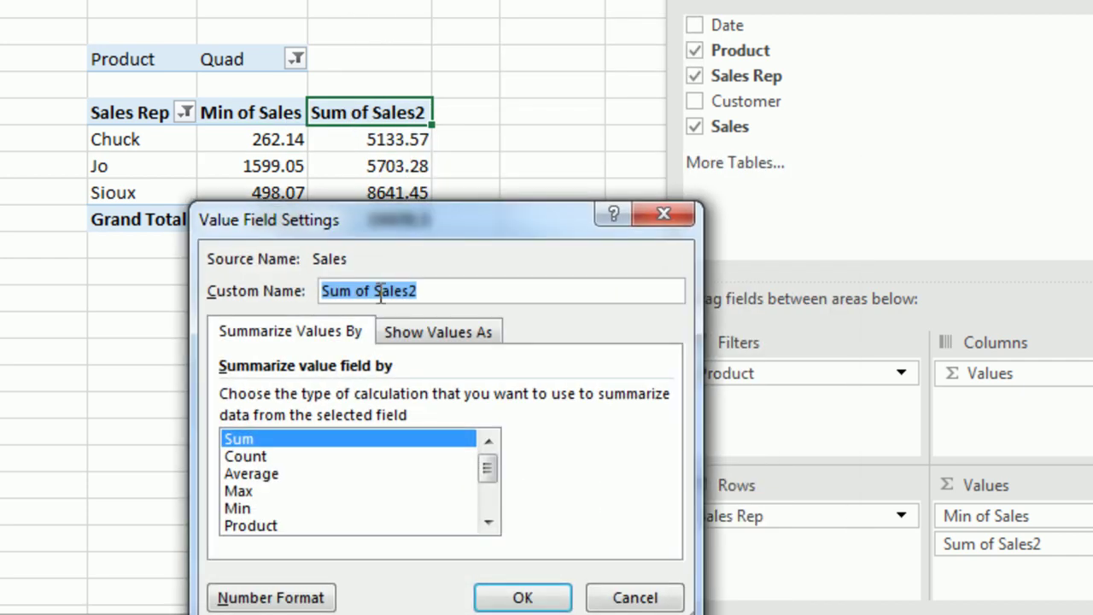
{"action": "left_click", "coordinate": [241, 492]}
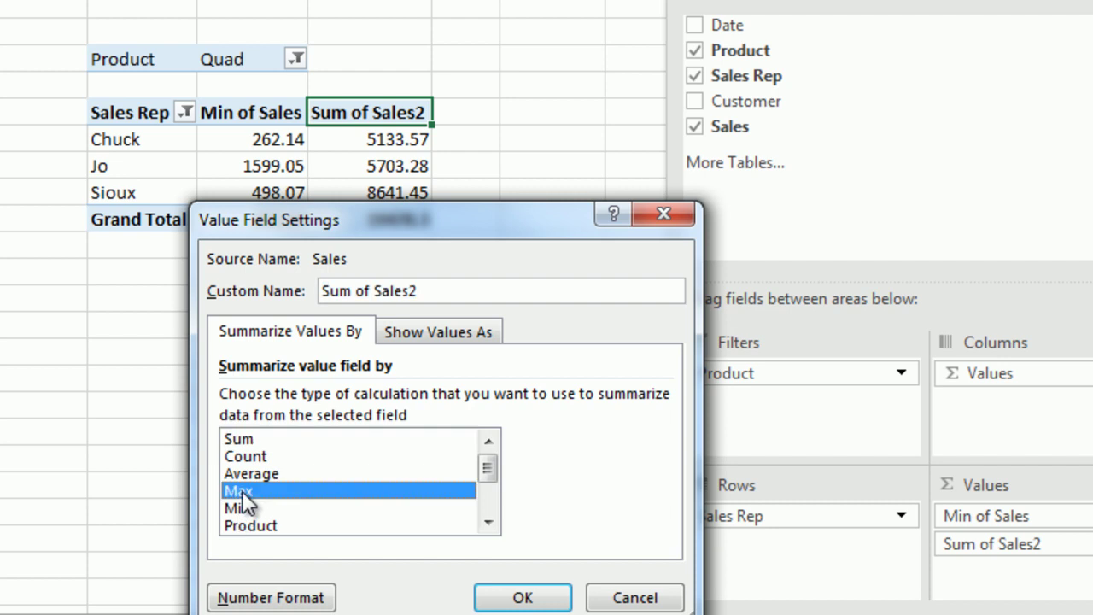
{"action": "key", "text": "BackSpace"}
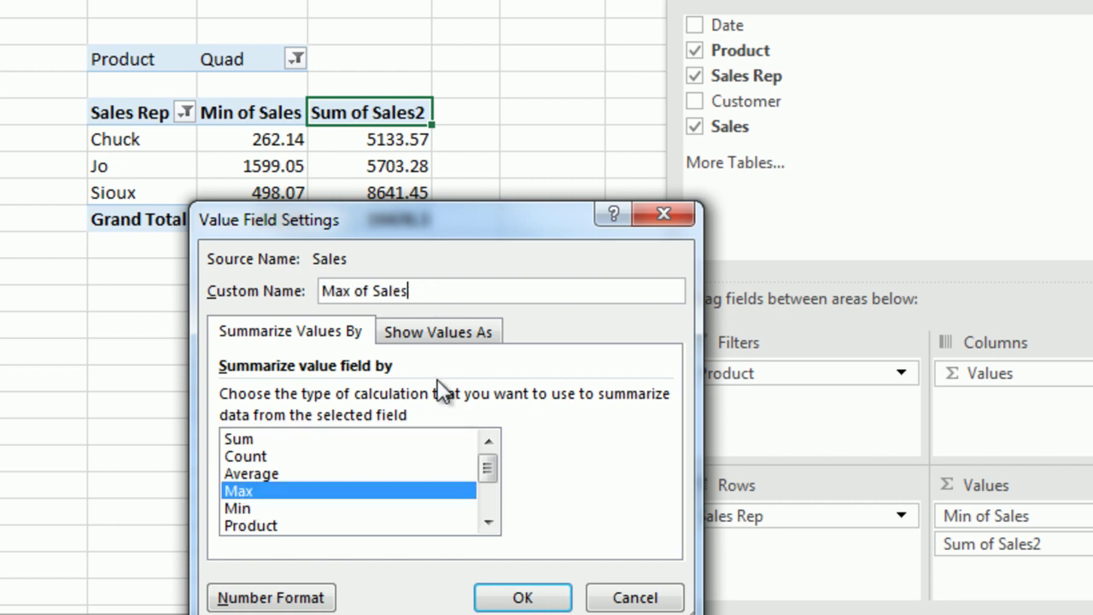
{"action": "left_click", "coordinate": [523, 596]}
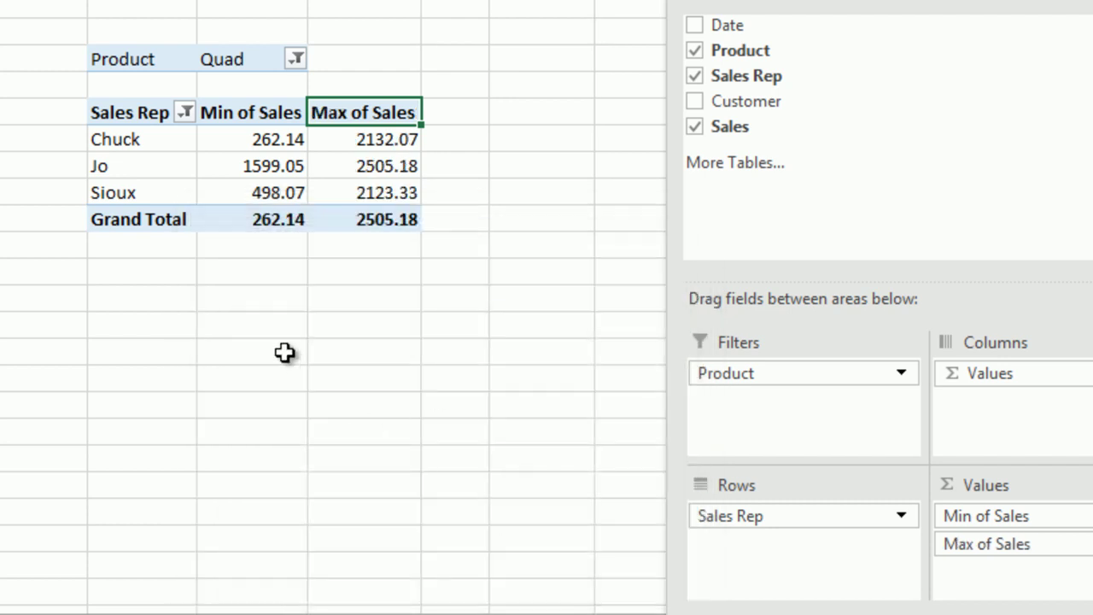
{"action": "left_click", "coordinate": [291, 360]}
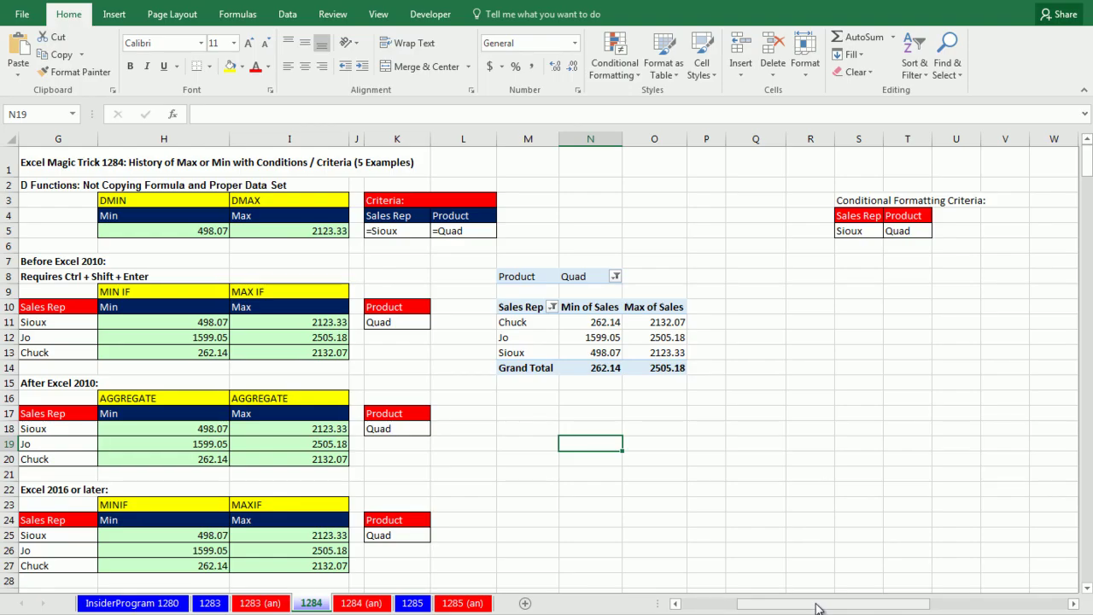
Review the DMIN, MIN IF, AGGREGATE and MINIFS formulas in H5, H11, H18 and H25
{"action": "left_click_drag", "start_coordinate": [815, 608], "coordinate": [745, 604]}
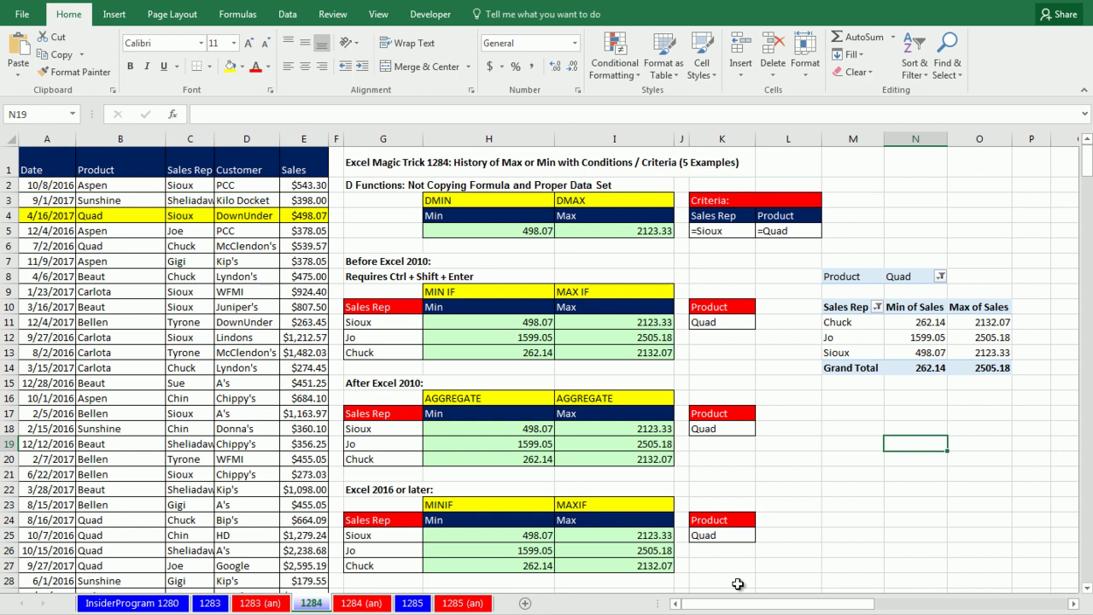
{"action": "left_click", "coordinate": [496, 231]}
{"action": "key", "text": "F2"}
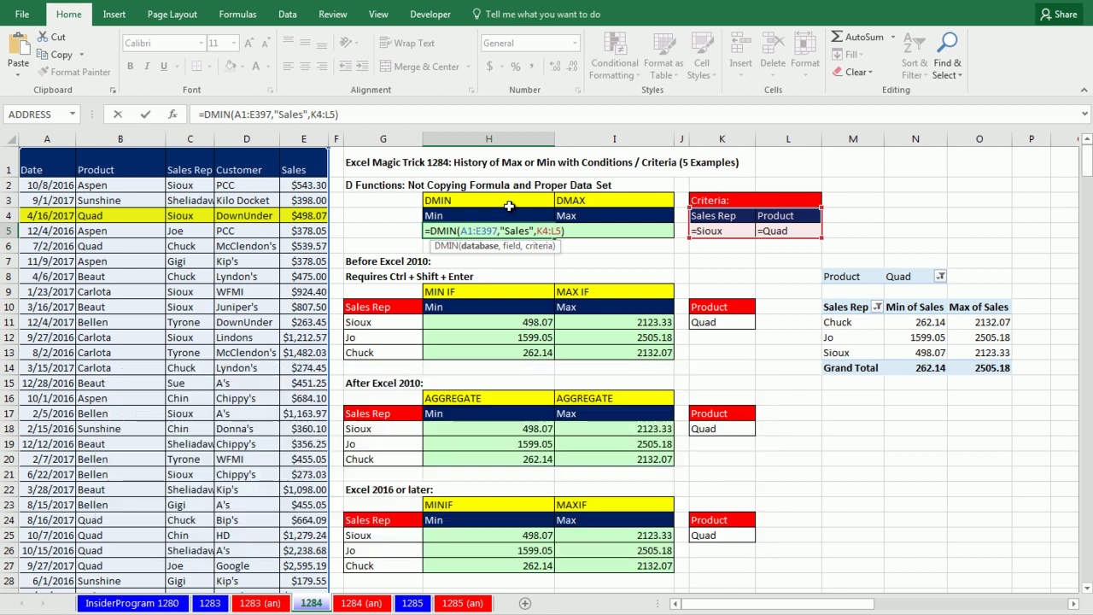
{"action": "key", "text": "ctrl+Return"}
{"action": "double_click", "coordinate": [470, 322]}
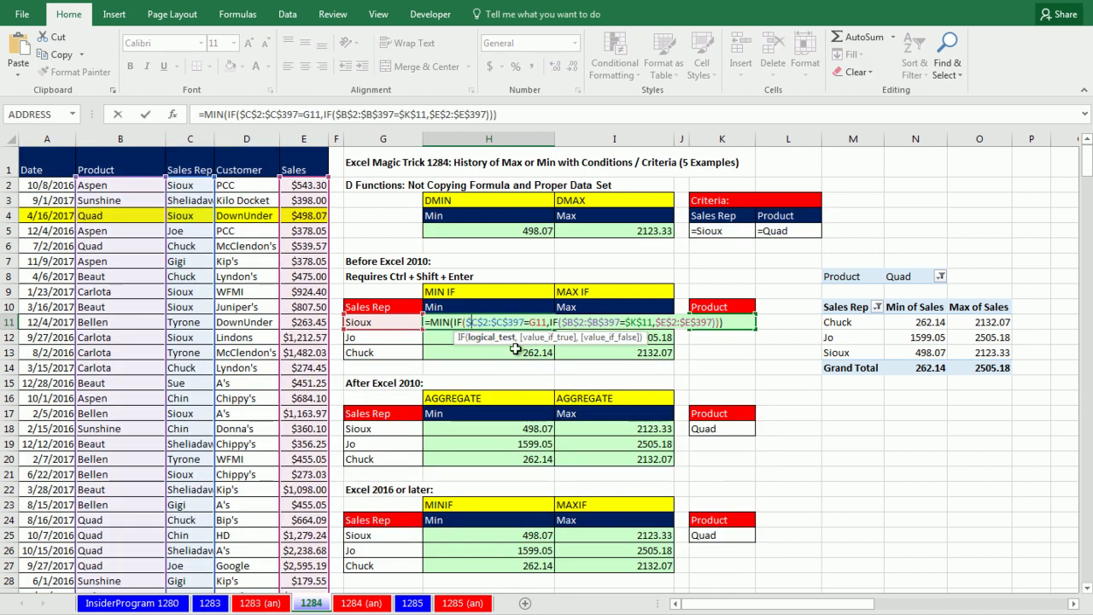
{"action": "key", "text": "ctrl+shift+Return"}
{"action": "double_click", "coordinate": [477, 428]}
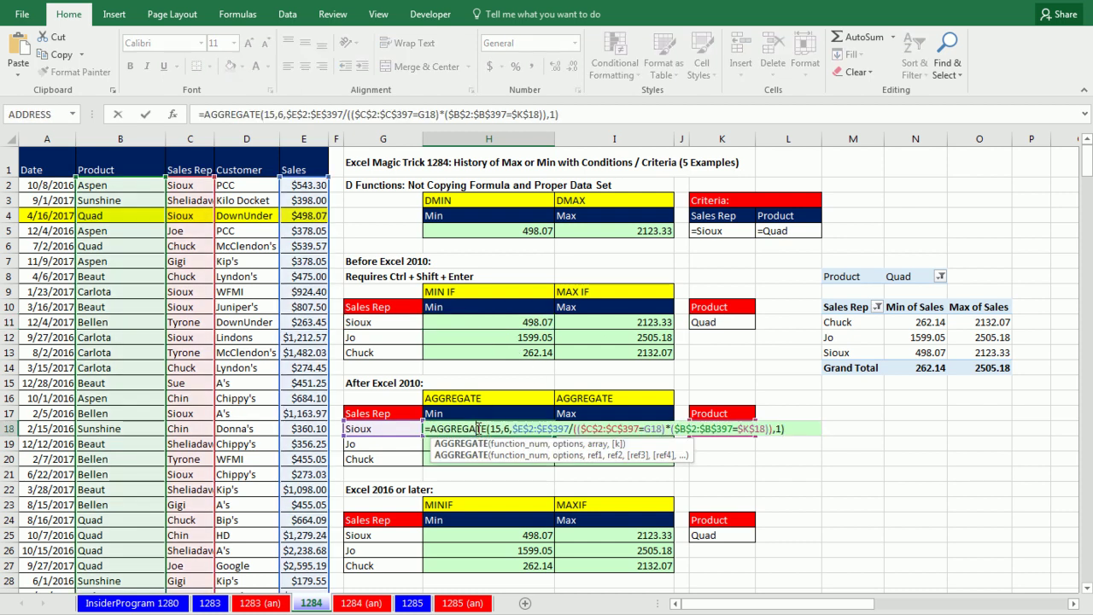
{"action": "key", "text": "ctrl+Return"}
{"action": "double_click", "coordinate": [477, 536]}
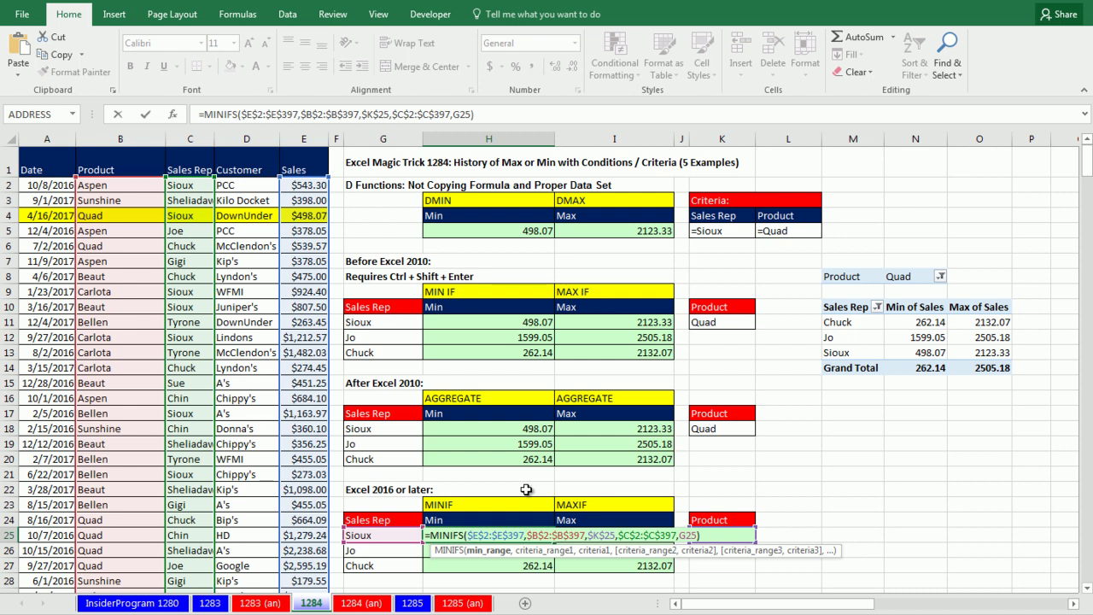
{"action": "key", "text": "ctrl+Return"}
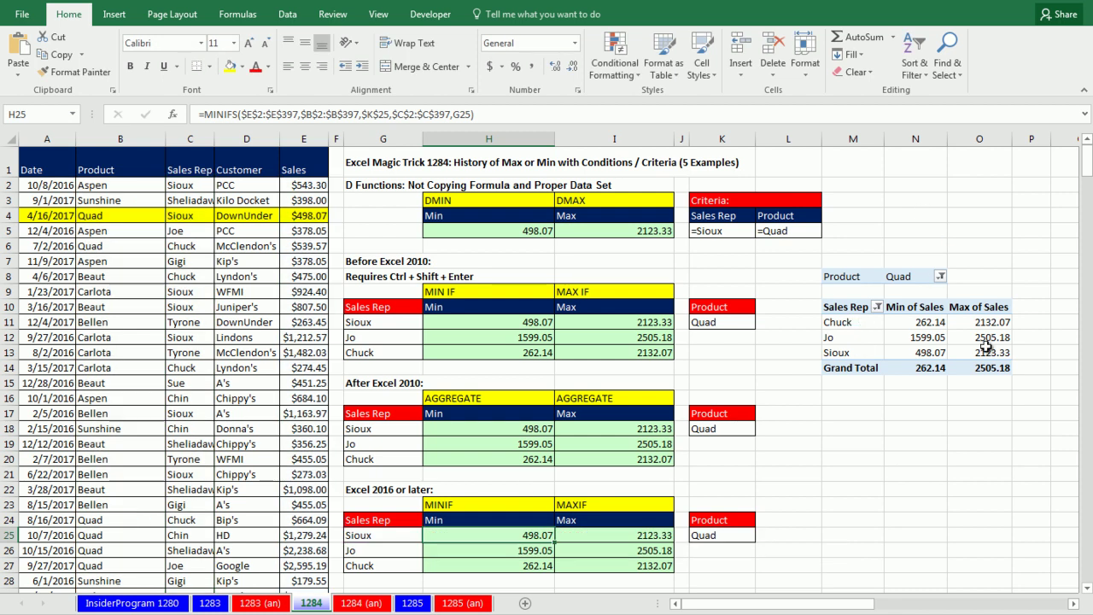